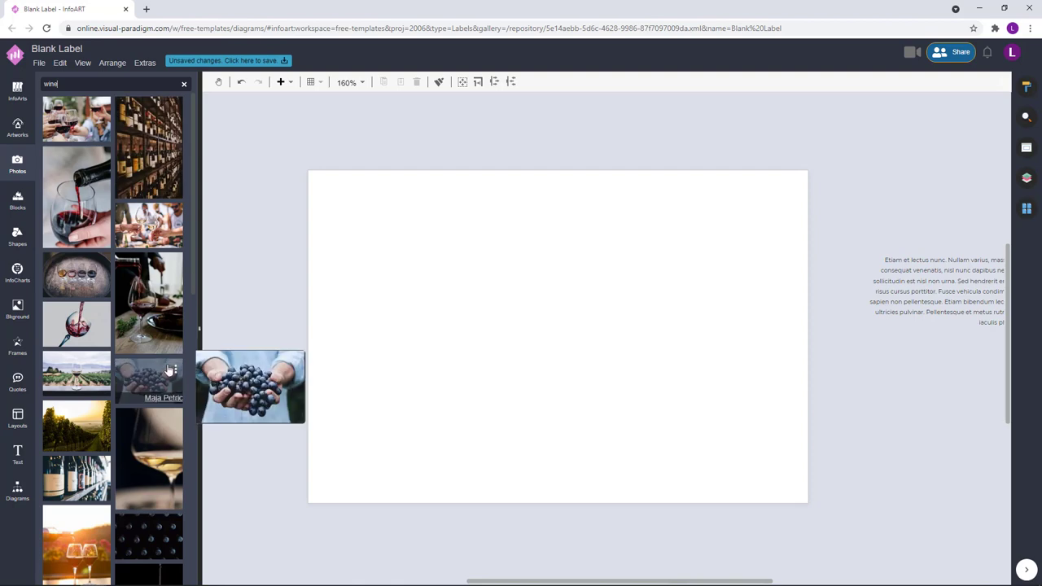
# Place the photo of dark grapes in sunlight from the wine results across the label page, replacing the green grapes photo.
pyautogui.scroll(-5, 107, 224)
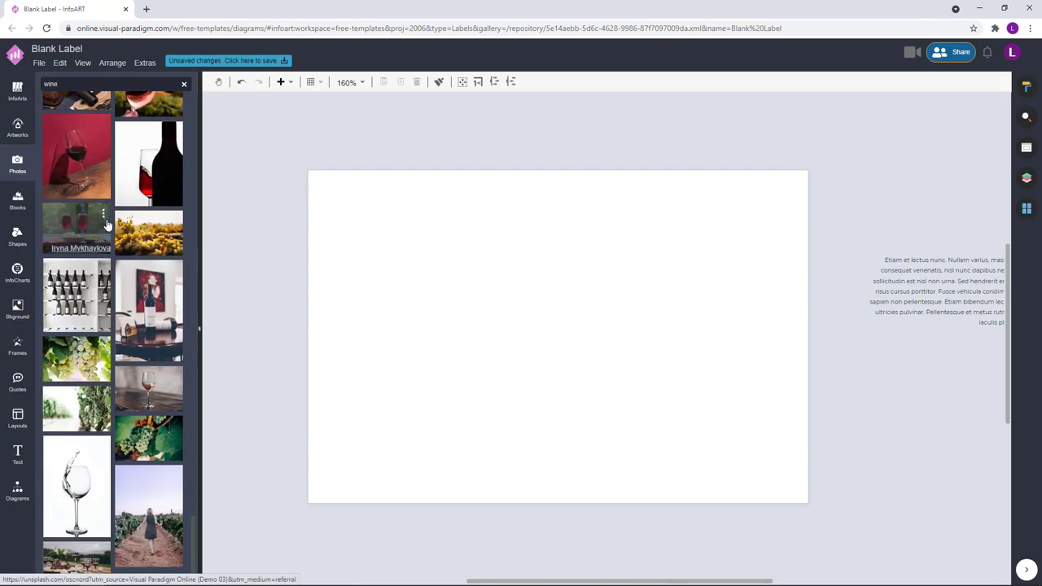
pyautogui.click(170, 448)
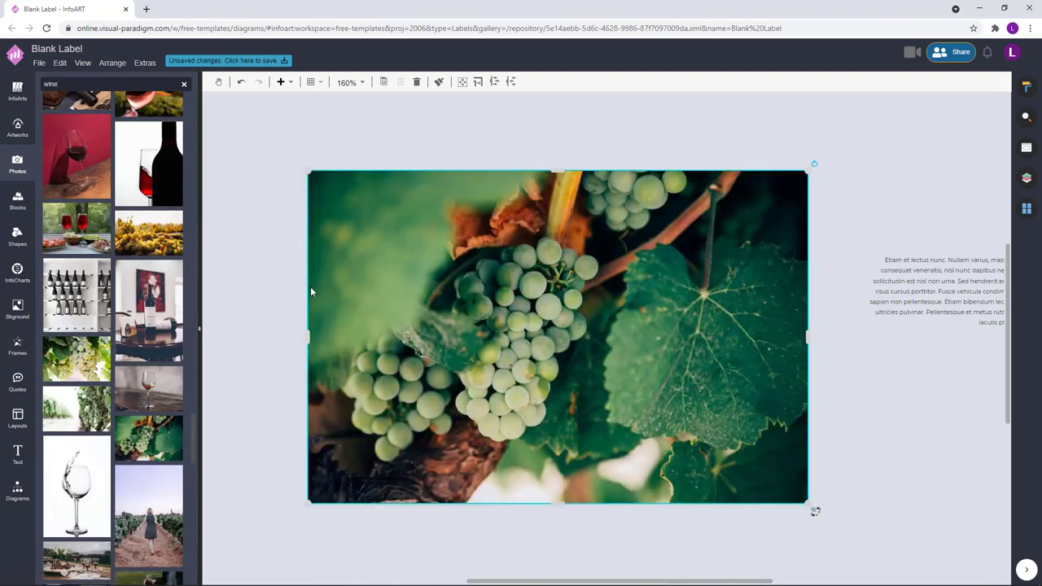
pyautogui.scroll(-5, 155, 269)
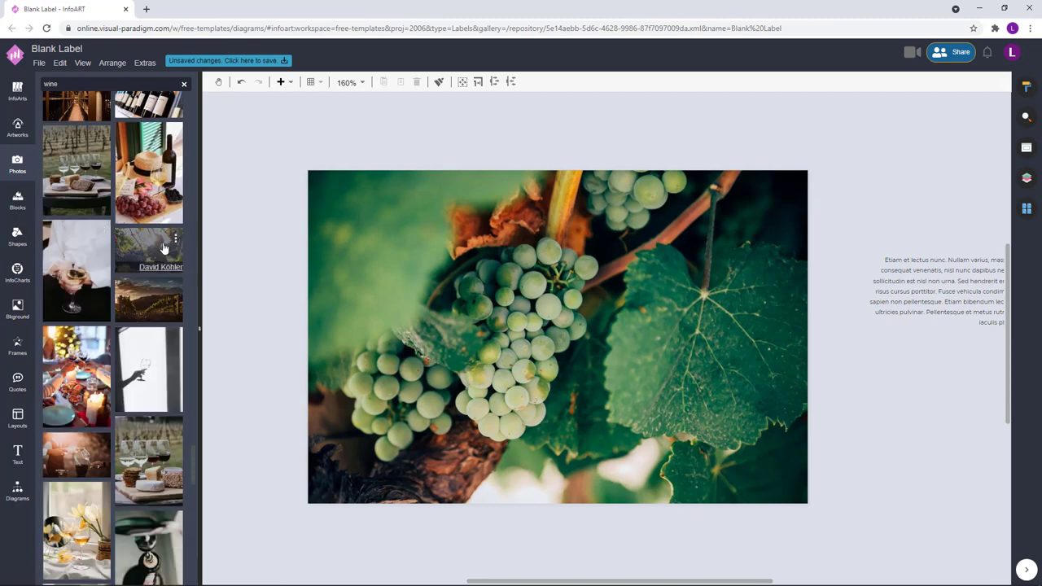
pyautogui.click(149, 249)
pyautogui.click(279, 252)
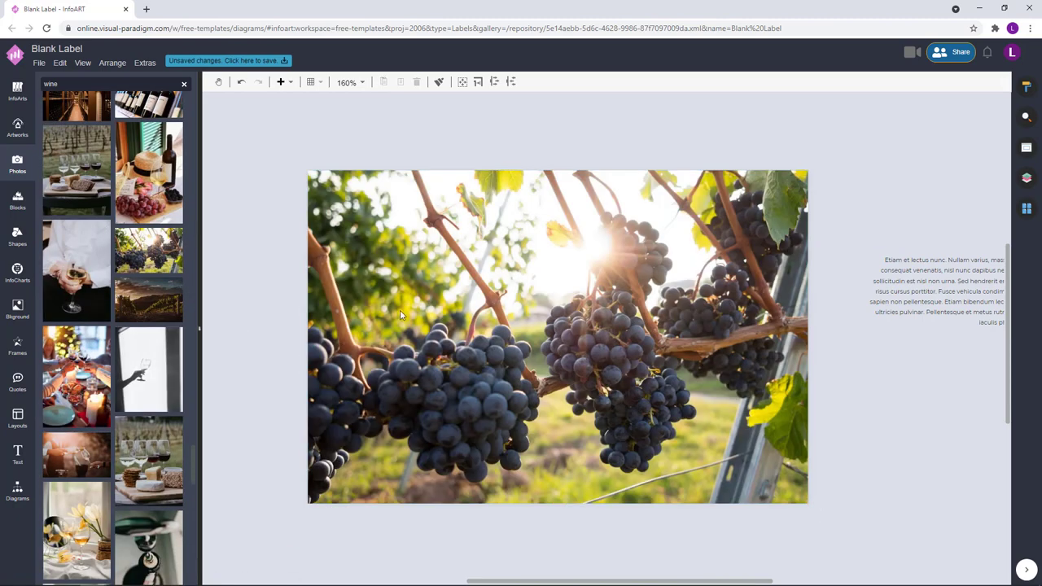
# Browse the remaining wine photo results for alternative label images.
pyautogui.scroll(-5, 130, 283)
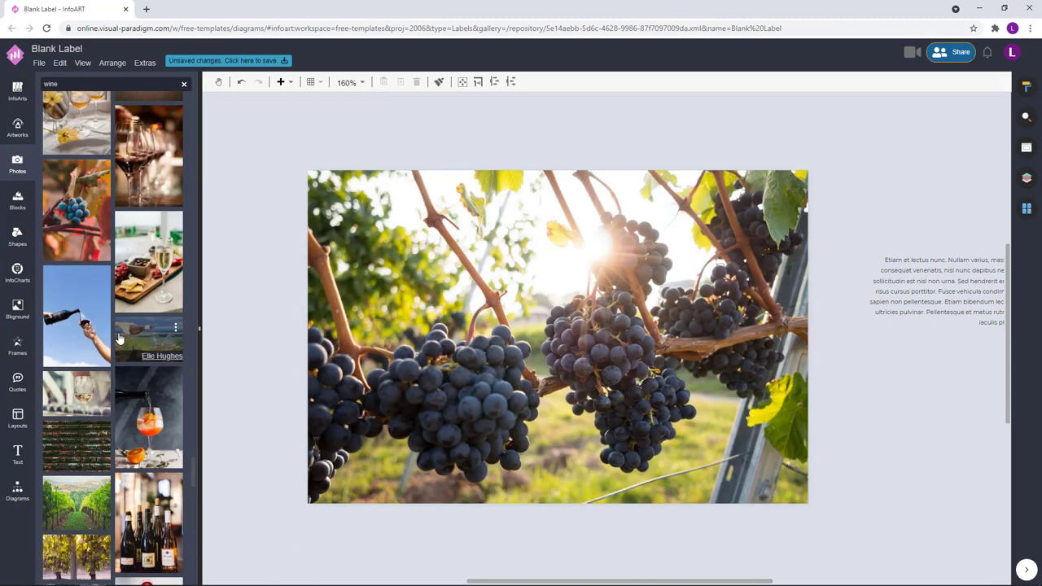
pyautogui.scroll(-10, 119, 256)
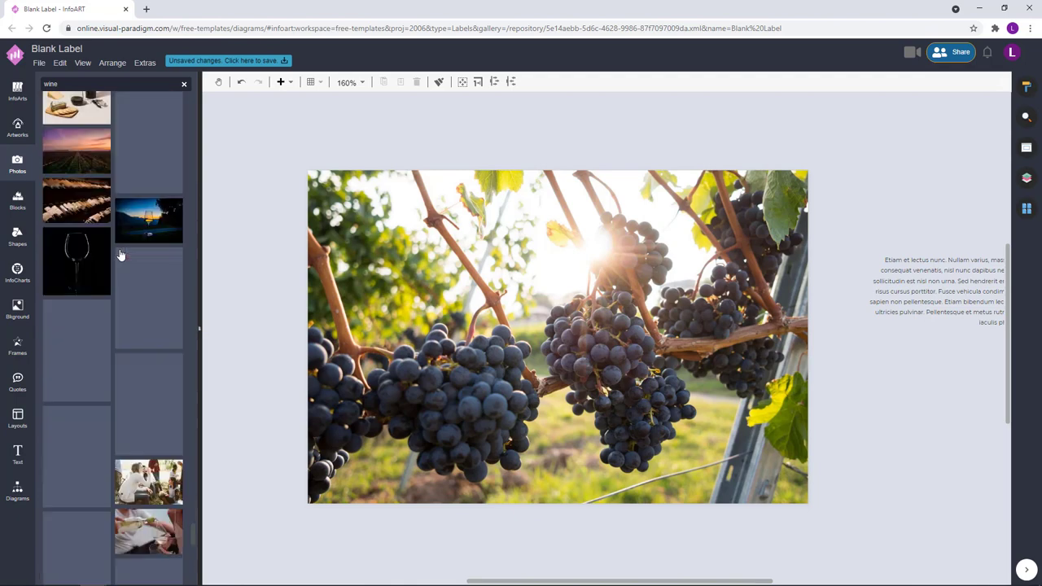
pyautogui.scroll(-10, 119, 255)
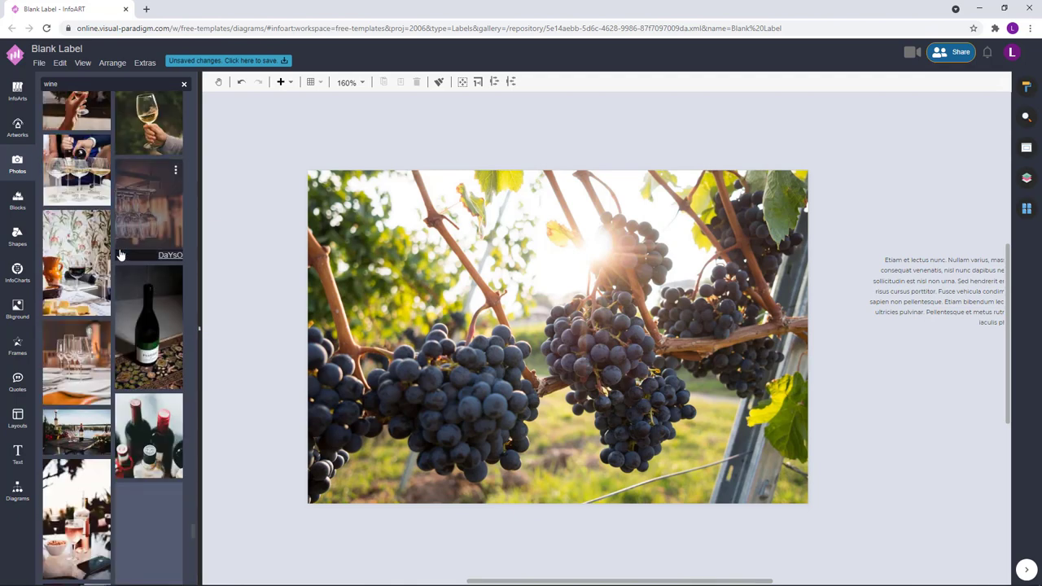
pyautogui.scroll(-10, 98, 312)
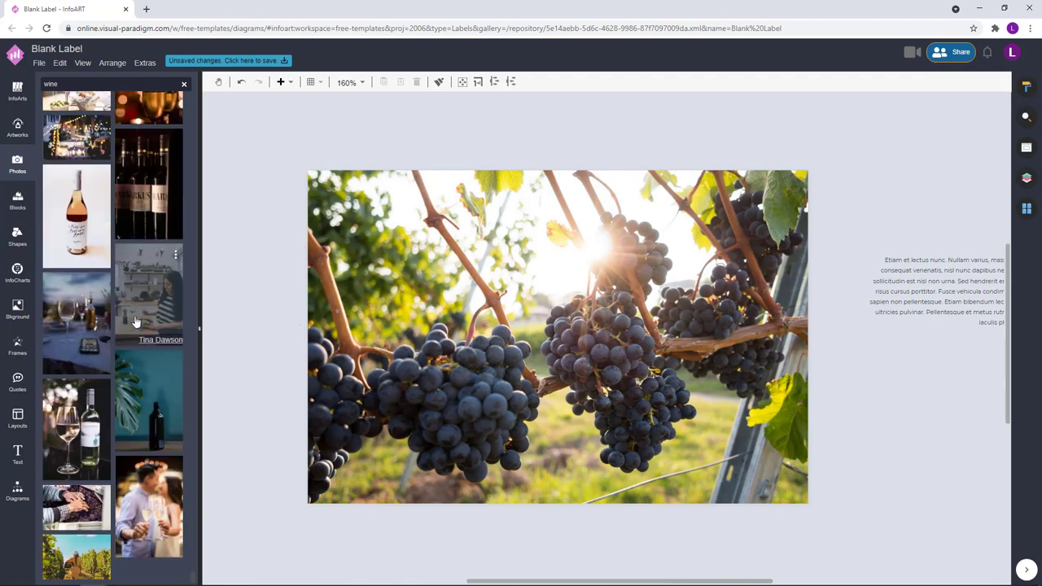
pyautogui.scroll(-10, 110, 293)
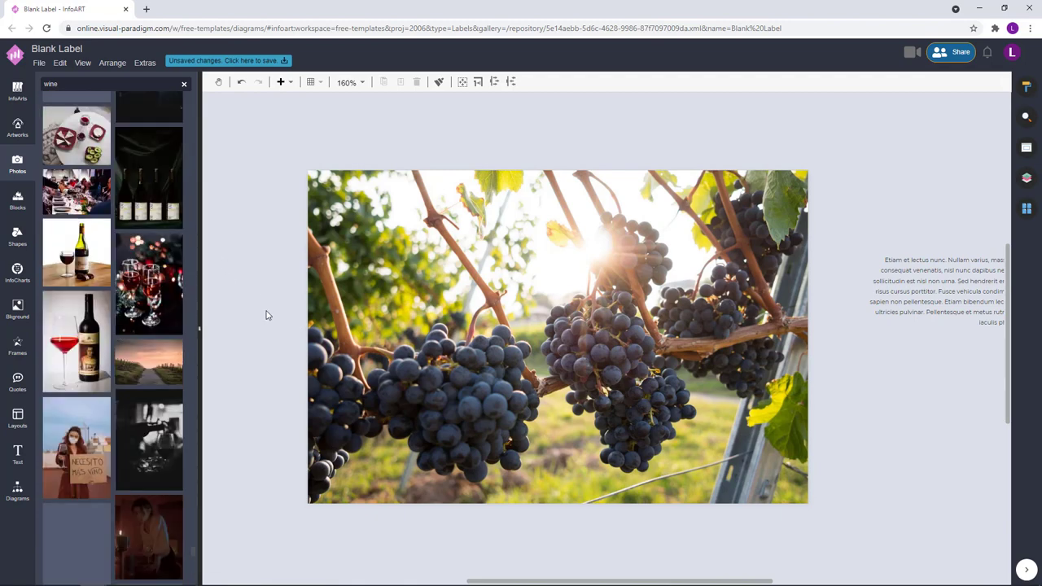
pyautogui.scroll(-5, 165, 319)
pyautogui.scroll(-10, 165, 319)
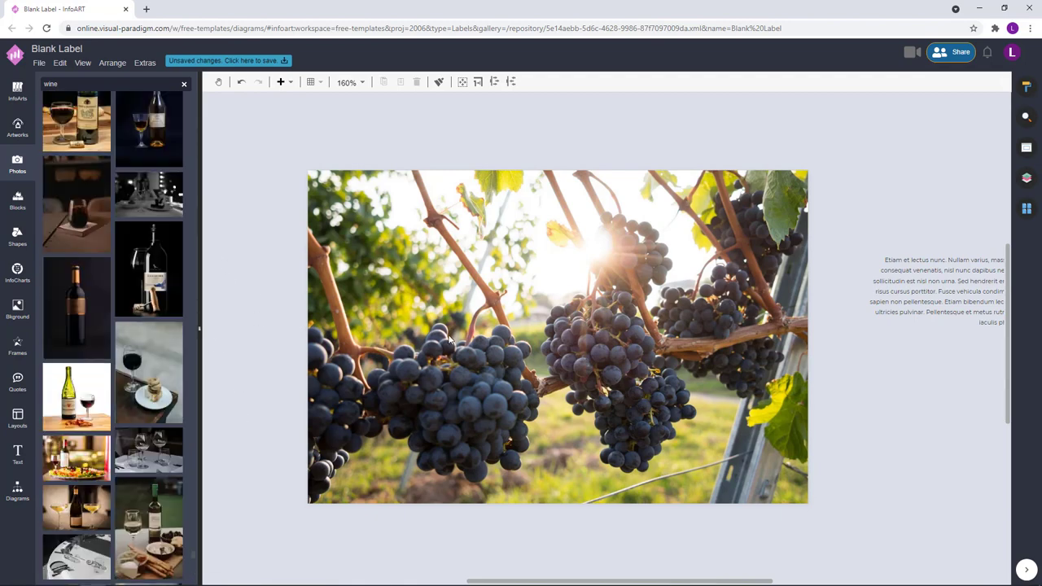
# Set the page background colour to dark purple.
pyautogui.click(1027, 85)
pyautogui.click(966, 165)
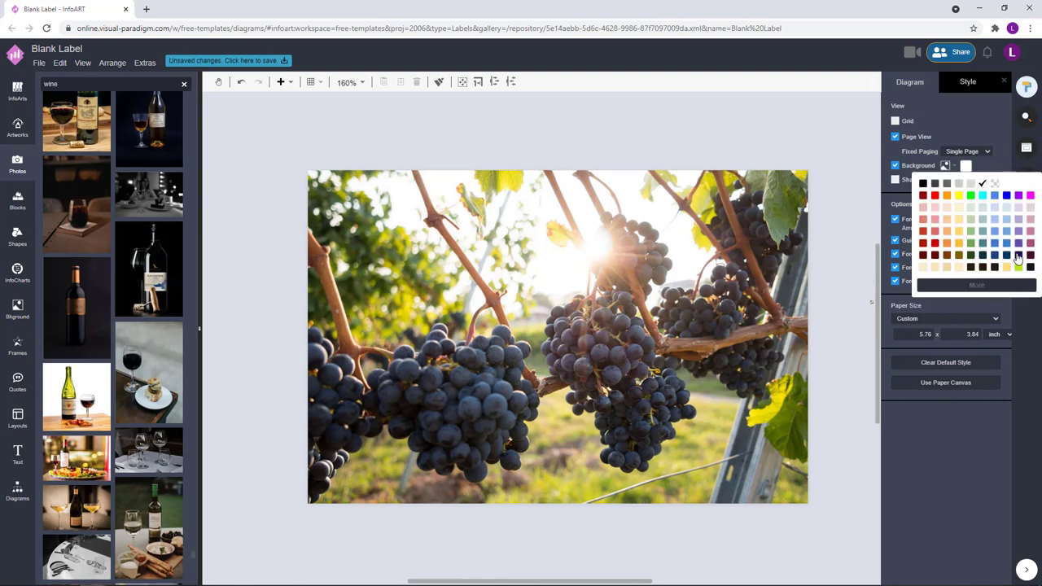
pyautogui.click(1018, 259)
pyautogui.click(967, 166)
pyautogui.click(1016, 258)
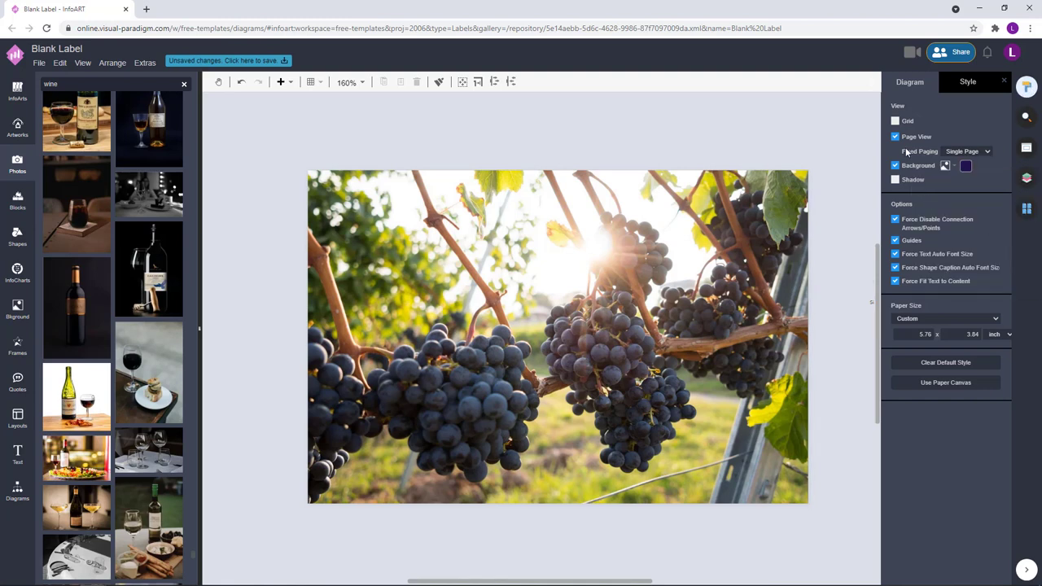
# Show the layers list and move it clear of the photo's formatting settings.
pyautogui.click(1027, 179)
pyautogui.moveTo(929, 128); pyautogui.dragTo(787, 139)
pyautogui.click(920, 128)
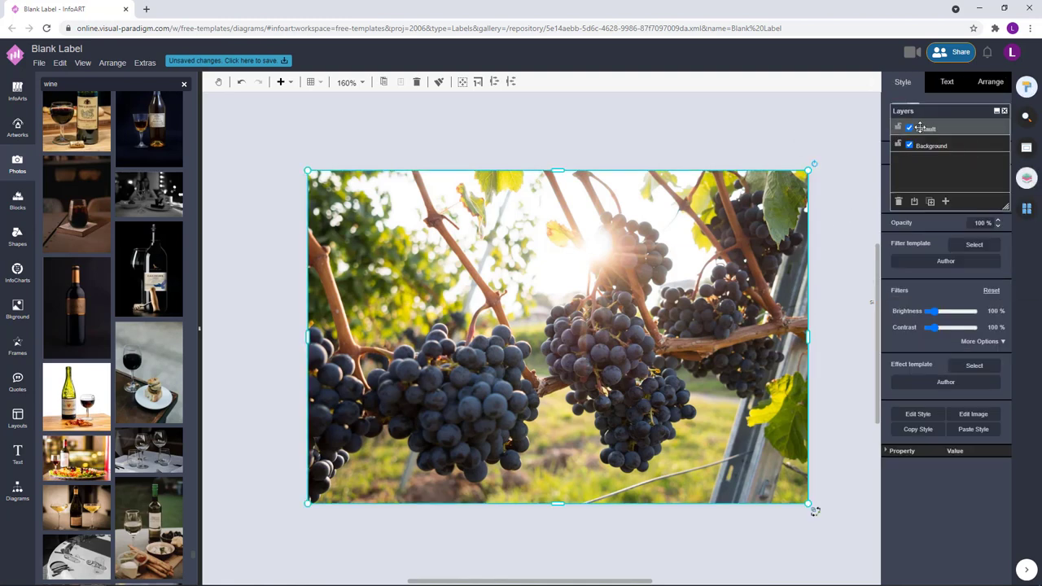
pyautogui.moveTo(940, 110); pyautogui.dragTo(785, 126)
# Tint the grape photo with a dark purple overlay at 74%.
pyautogui.click(979, 341)
pyautogui.click(929, 441)
pyautogui.click(1018, 540)
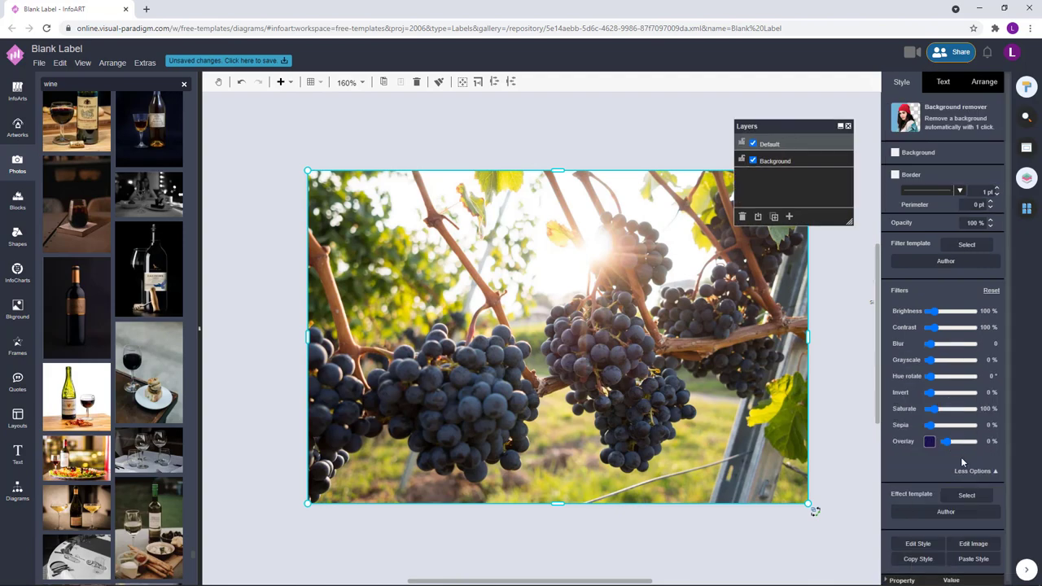
pyautogui.moveTo(943, 441); pyautogui.dragTo(961, 440)
pyautogui.click(859, 390)
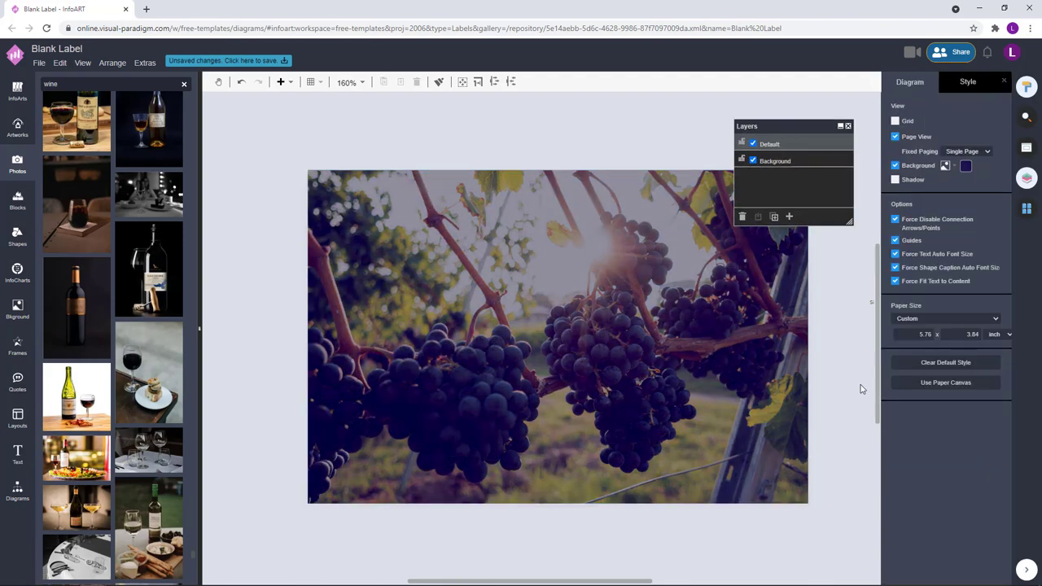
pyautogui.moveTo(712, 316); pyautogui.dragTo(652, 316)
pyautogui.moveTo(967, 447); pyautogui.dragTo(968, 446)
pyautogui.click(792, 413)
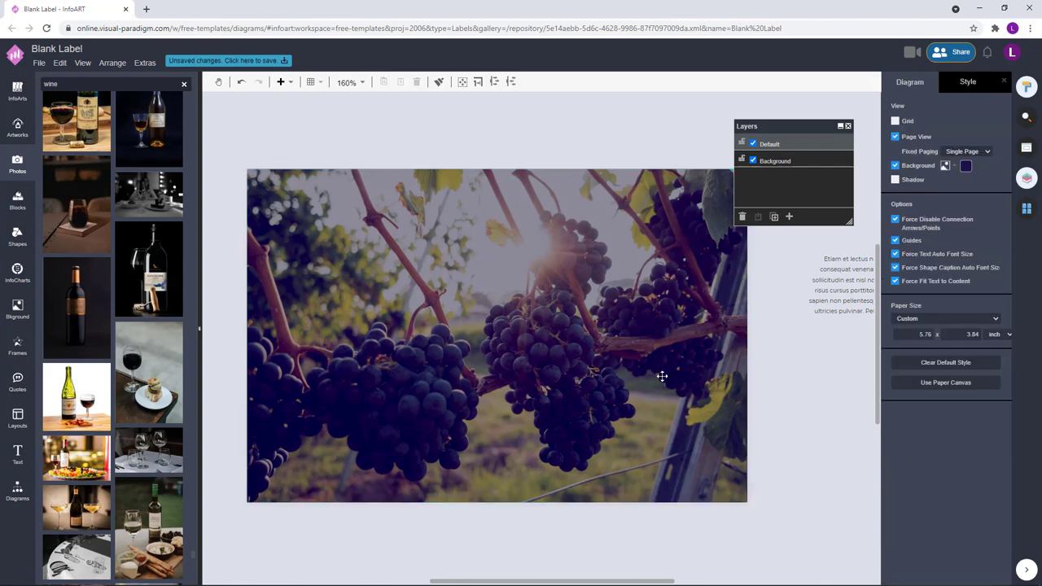
pyautogui.click(661, 377)
# Add a white rectangle from the general shapes, stretch it across the label's full width and centre it vertically.
pyautogui.click(18, 490)
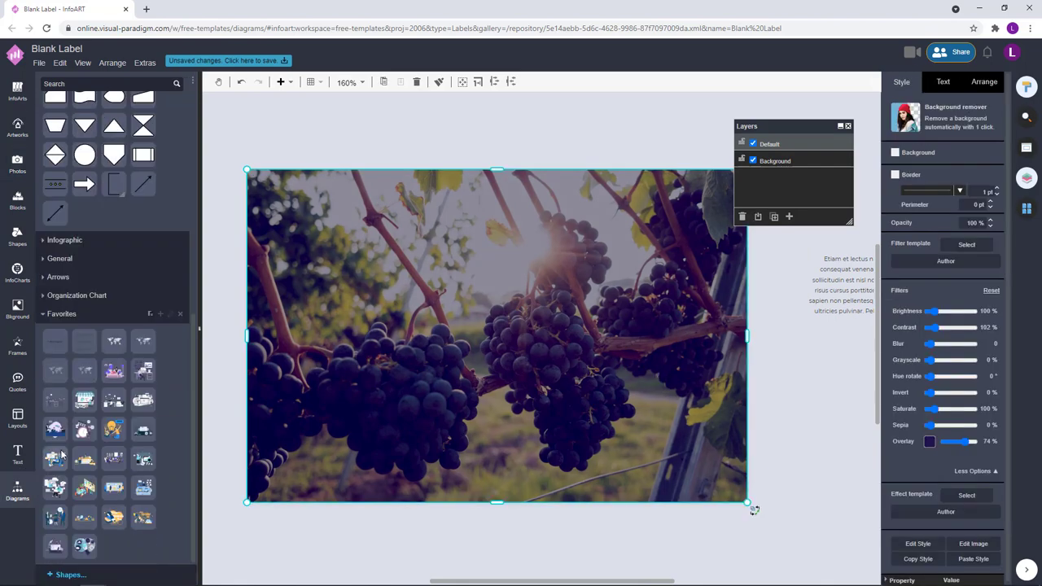
pyautogui.click(59, 259)
pyautogui.moveTo(229, 280); pyautogui.dragTo(244, 281)
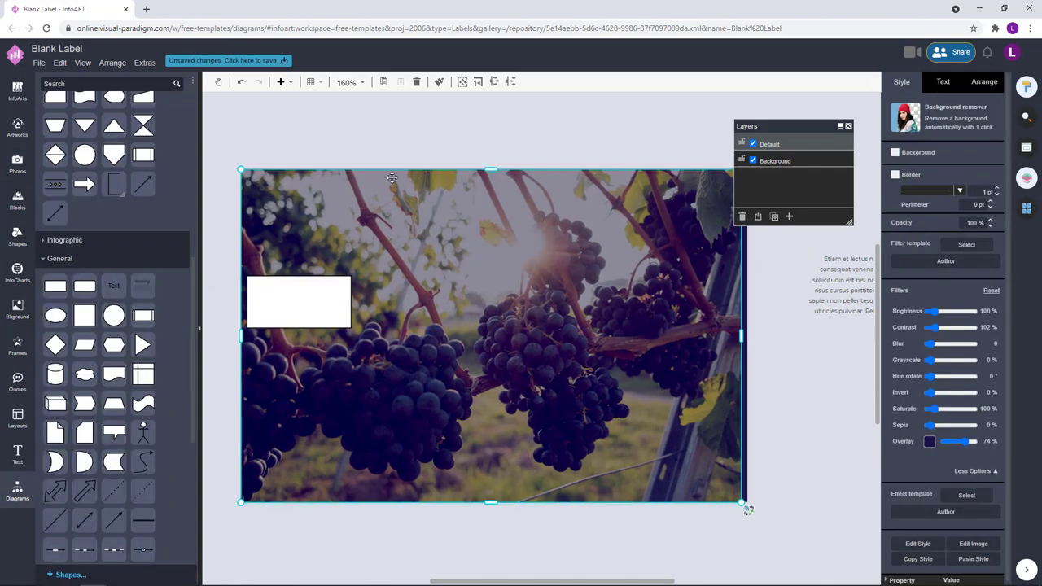
pyautogui.click(412, 158)
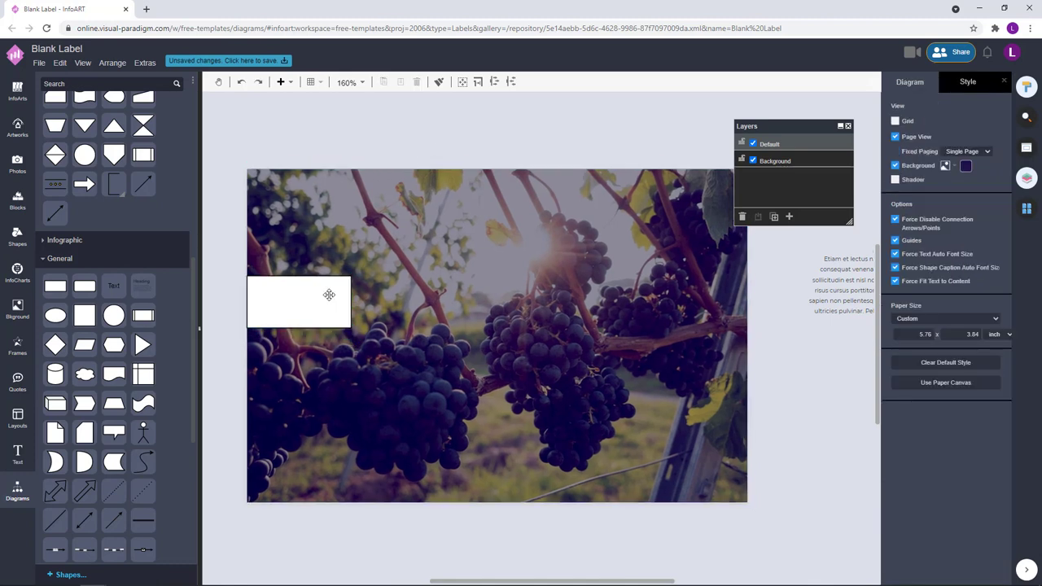
pyautogui.moveTo(305, 300); pyautogui.dragTo(295, 418)
pyautogui.moveTo(351, 349); pyautogui.dragTo(747, 356)
pyautogui.moveTo(663, 361); pyautogui.dragTo(661, 348)
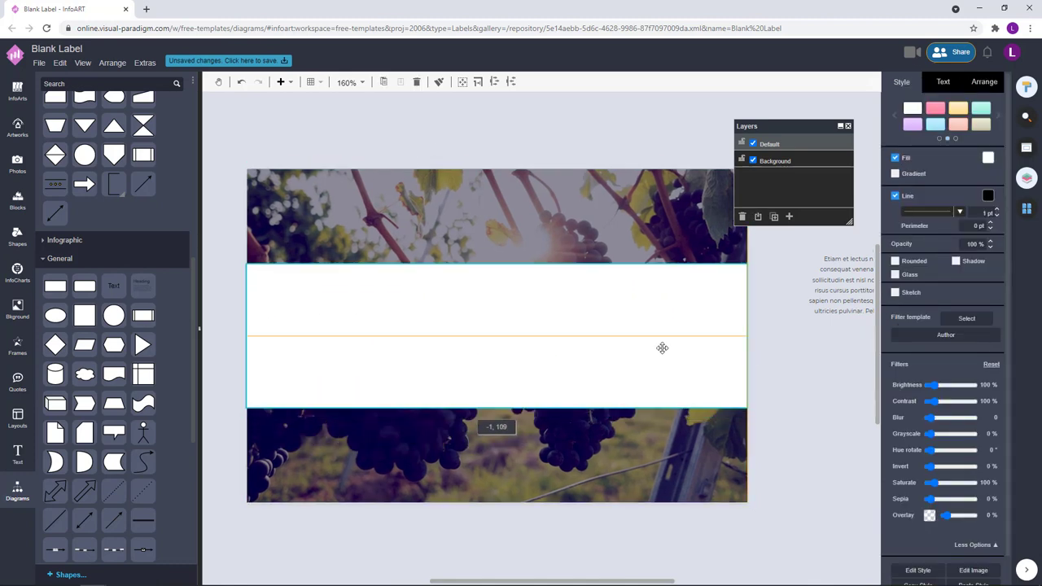
pyautogui.click(788, 373)
# Reduce the white band's height and recentre it vertically on the label.
pyautogui.click(498, 312)
pyautogui.moveTo(497, 264); pyautogui.dragTo(498, 281)
pyautogui.moveTo(486, 330); pyautogui.dragTo(486, 321)
pyautogui.click(641, 152)
# Move the white band off the label and delete the grape photo.
pyautogui.scroll(-2, 613, 340)
pyautogui.moveTo(674, 337); pyautogui.dragTo(337, 179)
pyautogui.click(440, 183)
pyautogui.click(514, 291)
pyautogui.press('Delete')
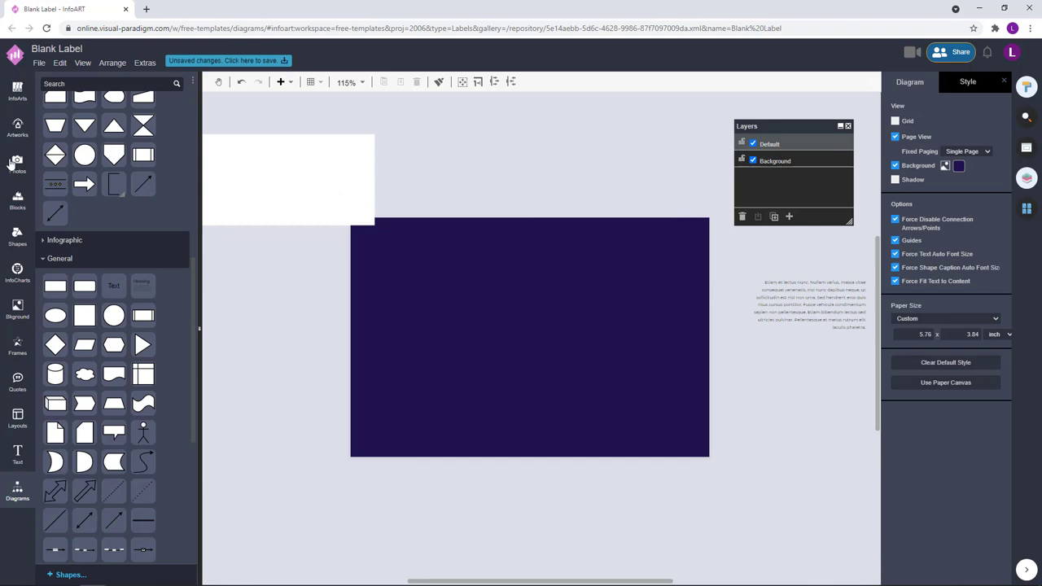
# Set the page background colour to white and search the photos for "pattern".
pyautogui.click(17, 161)
pyautogui.click(958, 166)
pyautogui.click(918, 182)
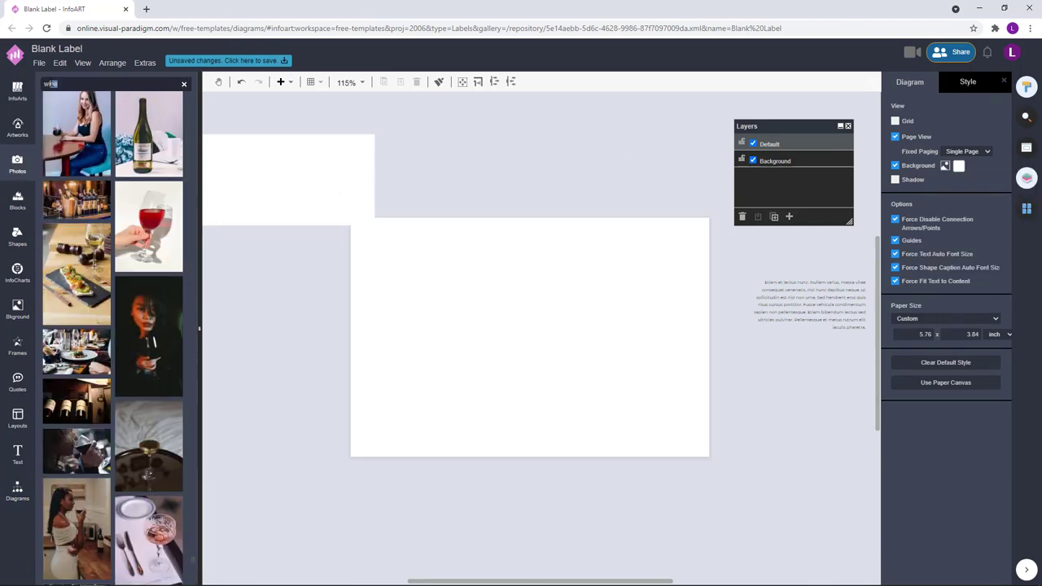
pyautogui.press('Return')
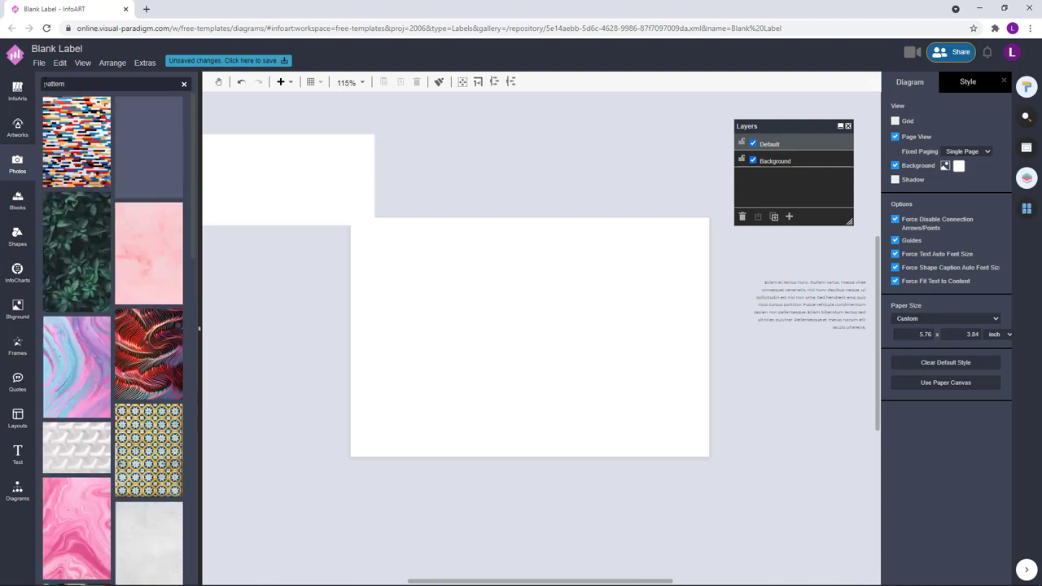
# Fill the label with the blue and pink marbled photo and place the white band across its middle.
pyautogui.moveTo(76, 366); pyautogui.dragTo(391, 257)
pyautogui.moveTo(325, 160); pyautogui.dragTo(663, 325)
pyautogui.click(610, 133)
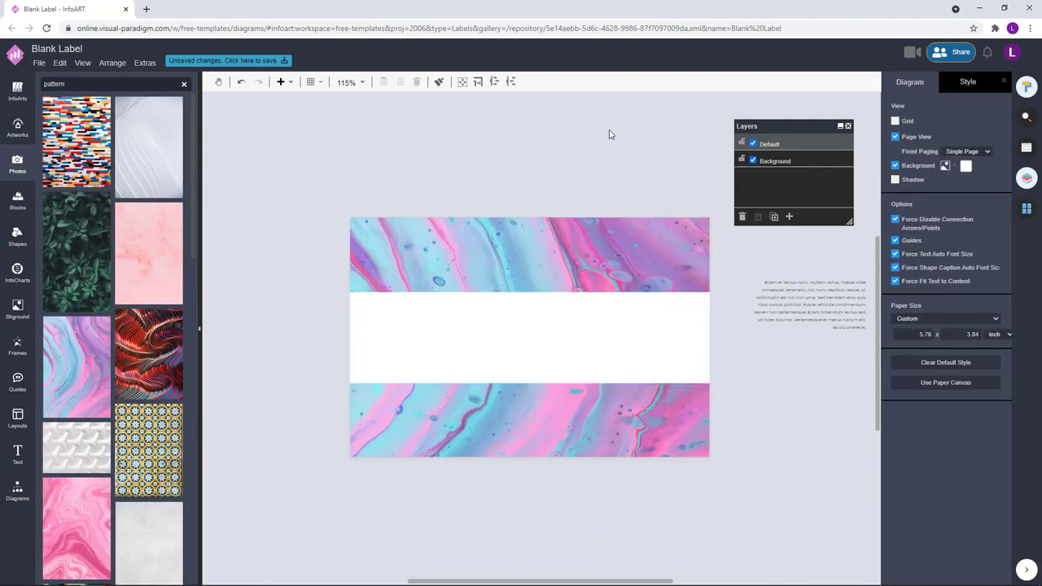
# Try adding the yellow and teal tile pattern photo over the label, and undo the addition.
pyautogui.scroll(2, 519, 349)
pyautogui.click(518, 349)
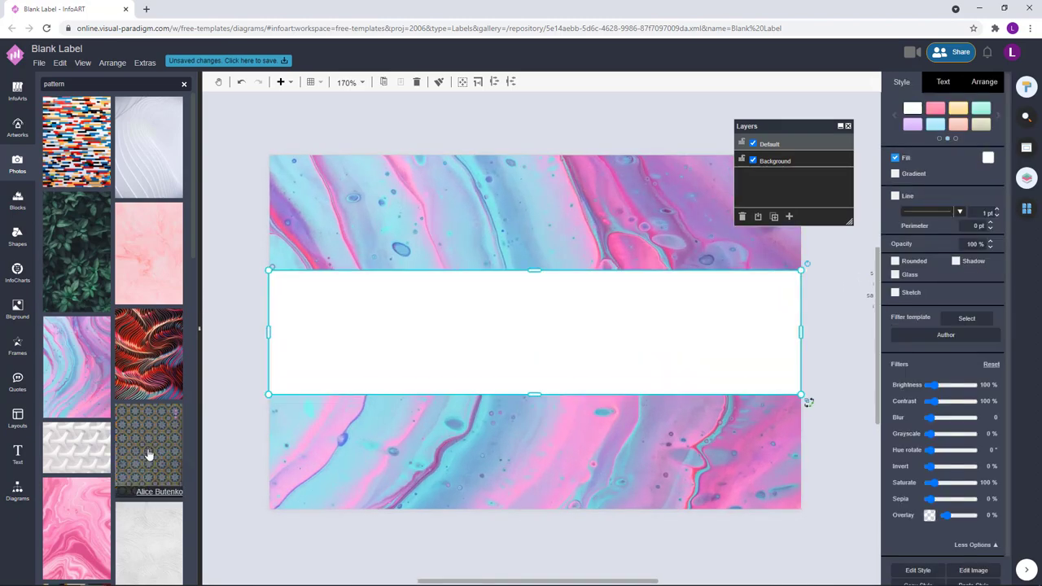
pyautogui.moveTo(148, 449); pyautogui.dragTo(271, 229)
pyautogui.click(714, 473)
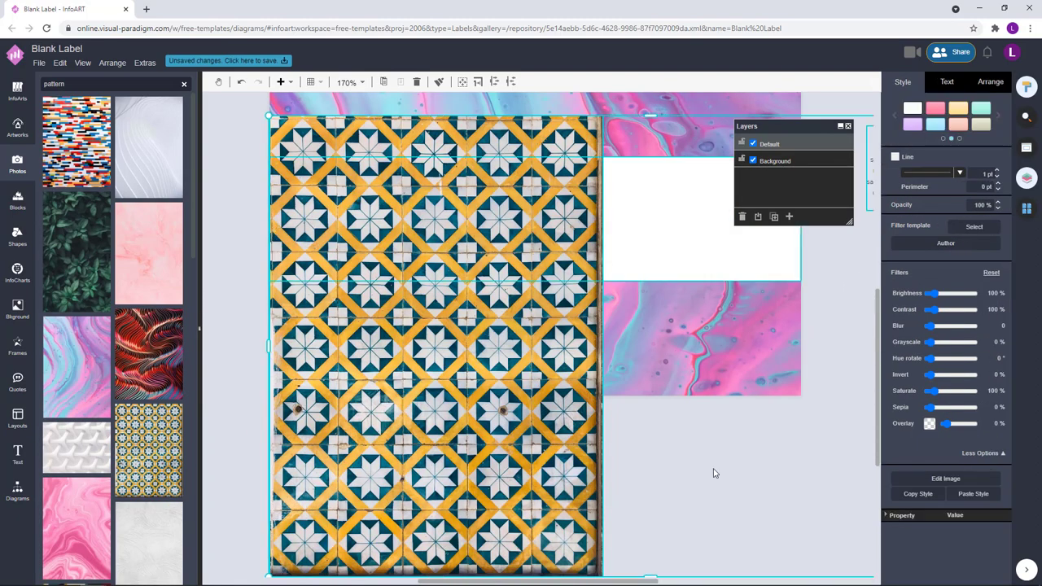
pyautogui.hotkey('ctrl', 'z')
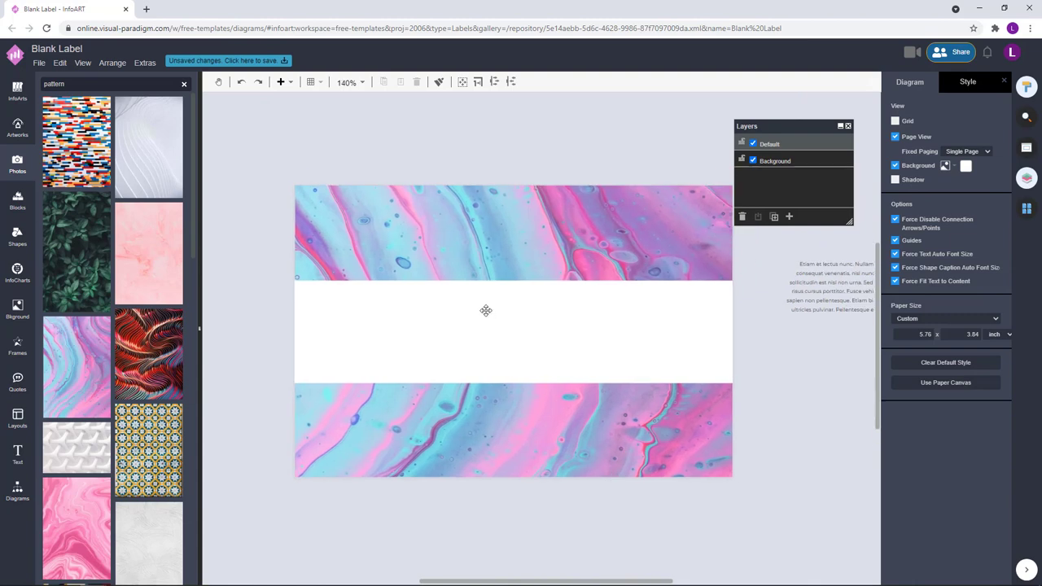
# Duplicate the white band and flatten the copy into a thin horizontal strip at the band's middle.
pyautogui.click(495, 318)
pyautogui.moveTo(493, 317); pyautogui.dragTo(497, 367)
pyautogui.moveTo(513, 431); pyautogui.dragTo(517, 335)
# Fill the thin strip with a custom light magenta colour.
pyautogui.click(988, 159)
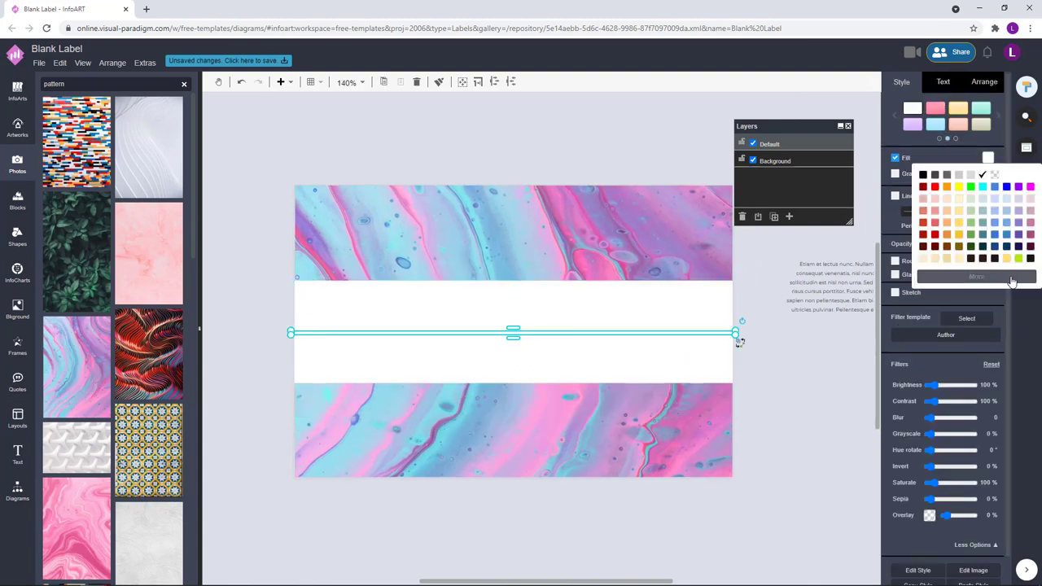
pyautogui.click(976, 277)
pyautogui.moveTo(1036, 251); pyautogui.dragTo(1034, 241)
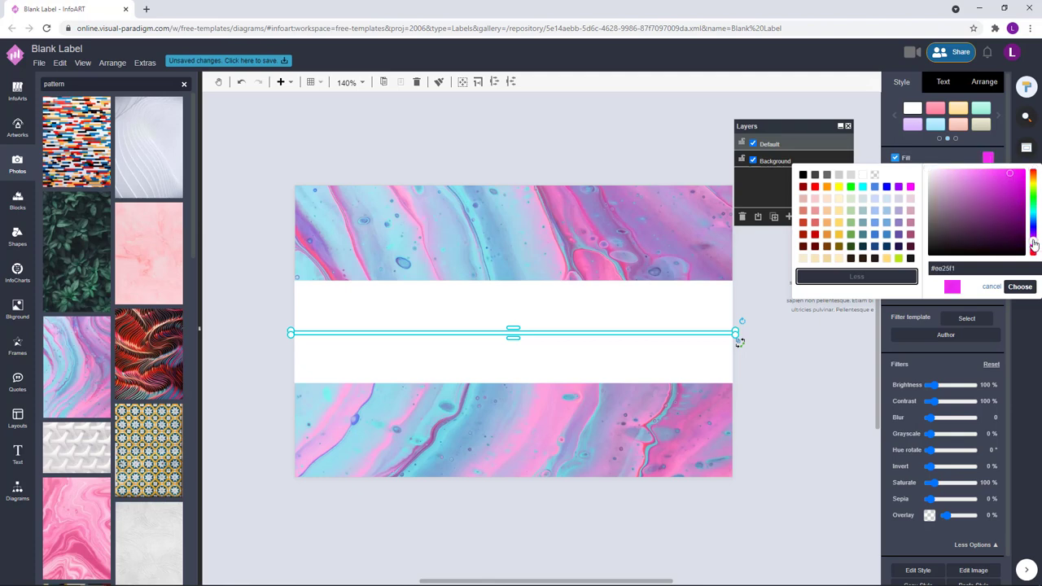
pyautogui.click(1020, 286)
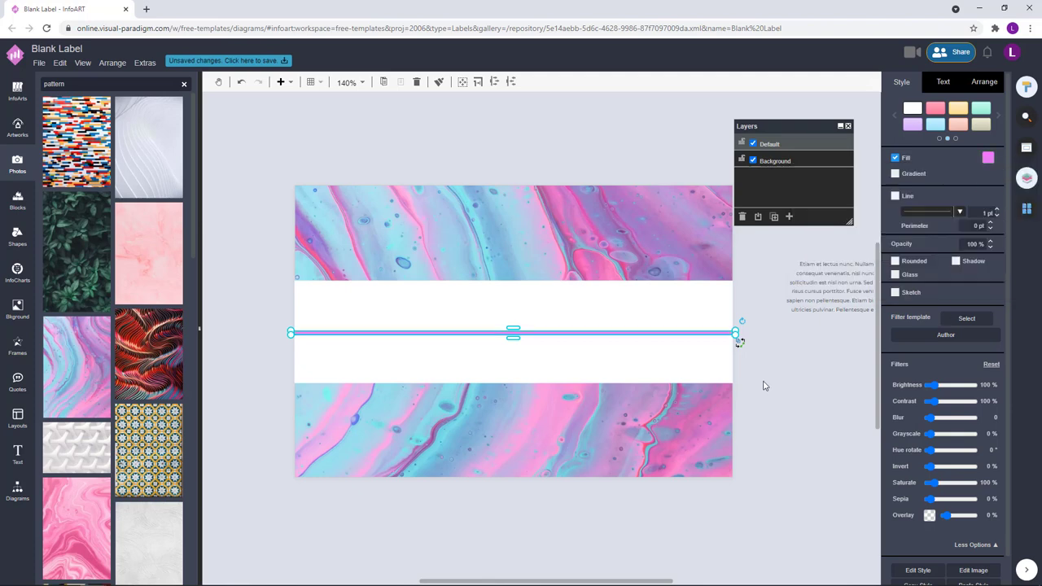
# Duplicate the magenta strip and position the two lines just inside the white band's upper and lower edges.
pyautogui.click(505, 333)
pyautogui.click(505, 332)
pyautogui.moveTo(505, 332); pyautogui.dragTo(500, 374)
pyautogui.keyDown('shift'); pyautogui.click(493, 290); pyautogui.keyUp('shift')
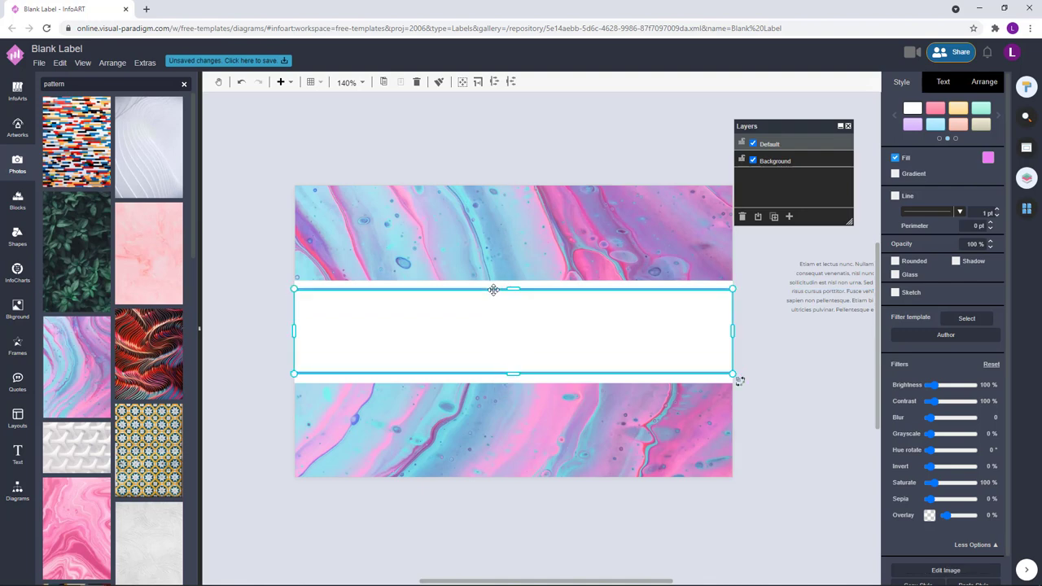
pyautogui.moveTo(494, 291); pyautogui.dragTo(495, 292)
pyautogui.click(803, 369)
pyautogui.moveTo(804, 369); pyautogui.dragTo(800, 370)
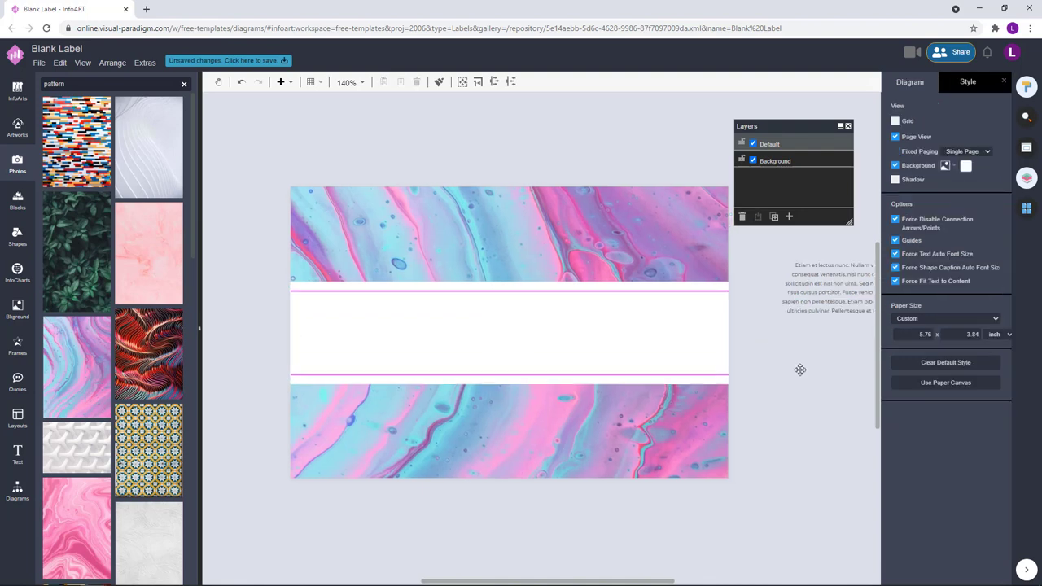
pyautogui.click(324, 293)
pyautogui.click(760, 358)
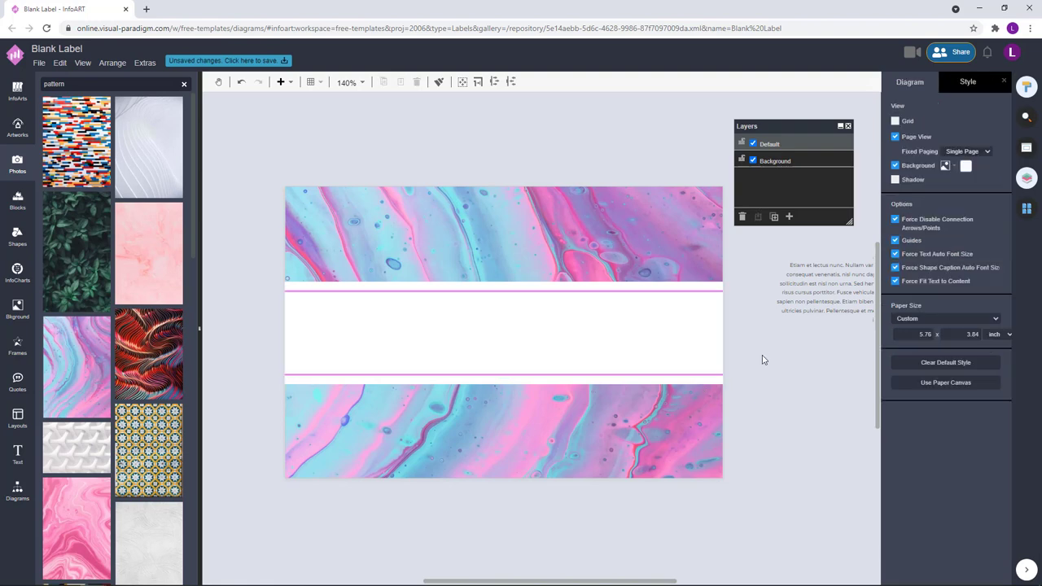
# Move the placeholder paragraph onto the white band's right end and bring it to the front.
pyautogui.scroll(-4, 749, 386)
pyautogui.moveTo(771, 320); pyautogui.dragTo(619, 355)
pyautogui.click(985, 82)
pyautogui.click(934, 108)
# Narrow the paragraph's text box to about 167 pt and position it at 384 pt left, 146.5 pt top.
pyautogui.scroll(3, 626, 373)
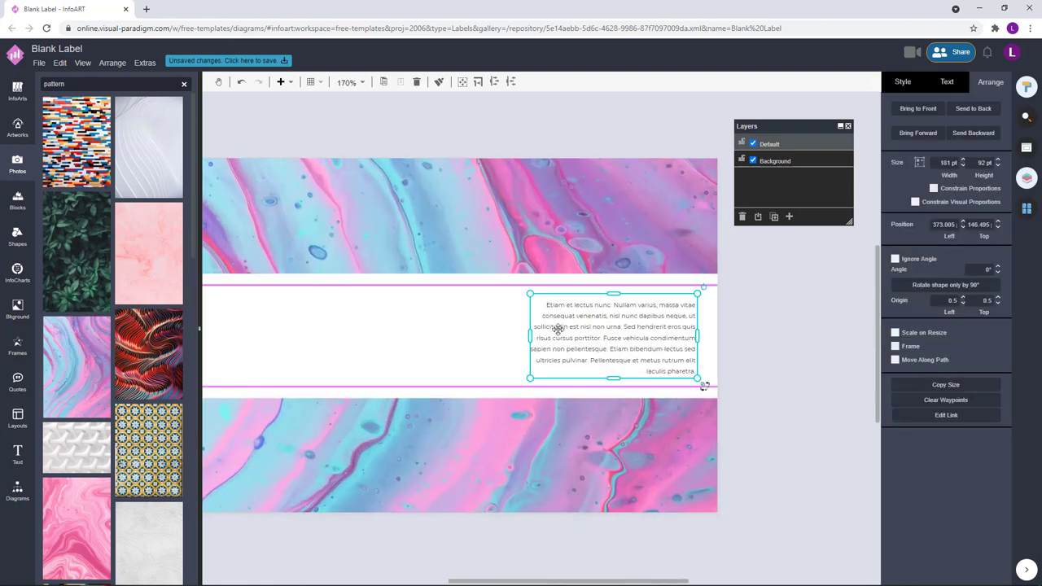
pyautogui.moveTo(531, 335); pyautogui.dragTo(544, 335)
pyautogui.moveTo(622, 340); pyautogui.dragTo(617, 339)
pyautogui.click(780, 306)
pyautogui.scroll(-2, 780, 309)
pyautogui.click(587, 335)
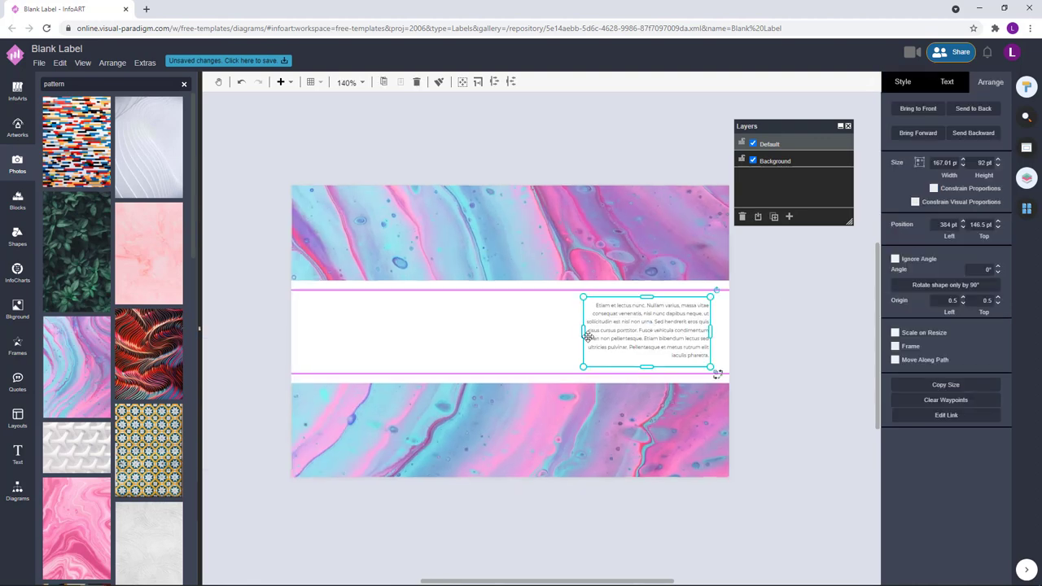
# Enlarge the placeholder paragraph's font and widen its text box to about 197 pt.
pyautogui.doubleClick(676, 329)
pyautogui.click(1000, 149)
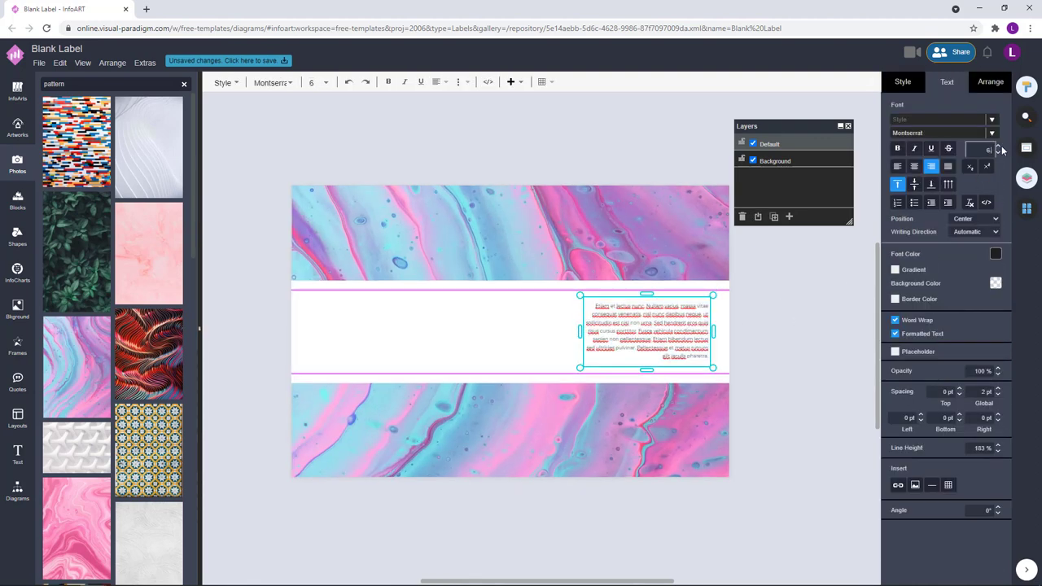
pyautogui.press('Return')
pyautogui.click(770, 351)
pyautogui.moveTo(584, 333); pyautogui.dragTo(561, 333)
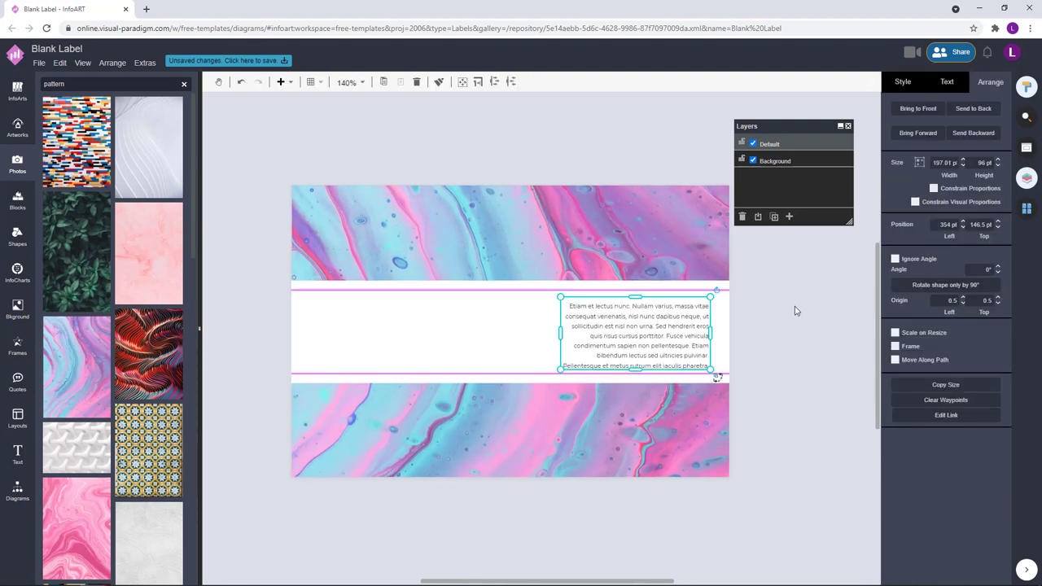
pyautogui.click(769, 318)
pyautogui.moveTo(672, 339); pyautogui.dragTo(672, 339)
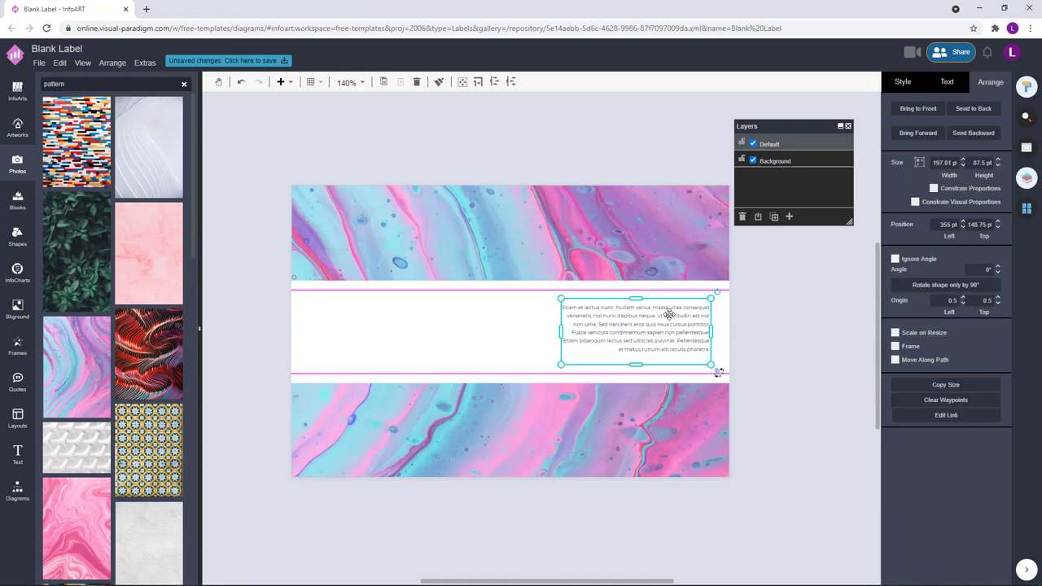
# Set the whole paragraph's font size to 7 pt and nudge the text box within the white band.
pyautogui.click(954, 87)
pyautogui.click(991, 150)
pyautogui.click(731, 354)
pyautogui.doubleClick(680, 334)
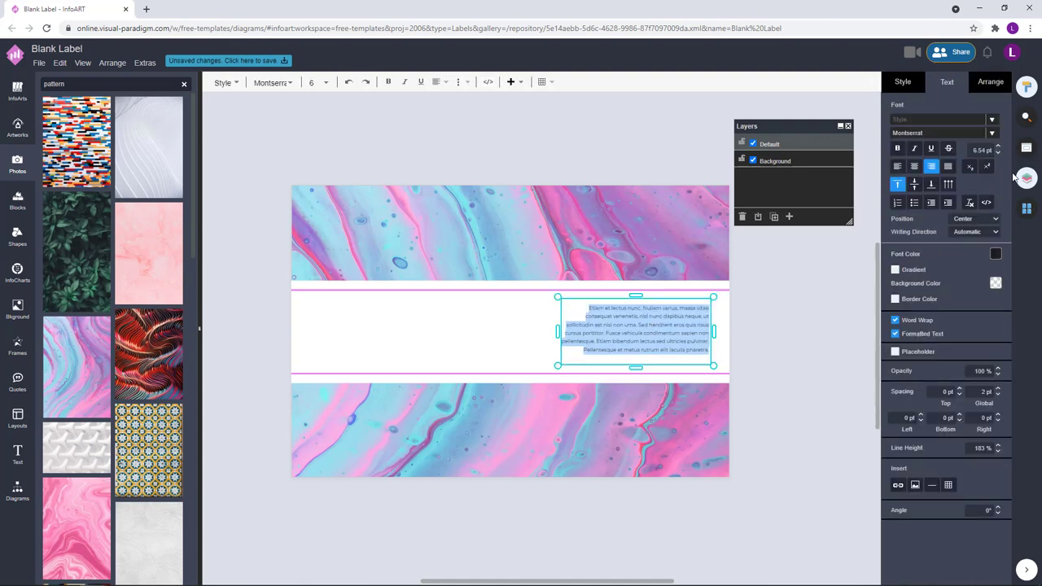
pyautogui.click(991, 150)
pyautogui.write('7')
pyautogui.press('Return')
pyautogui.click(826, 337)
pyautogui.moveTo(670, 333); pyautogui.dragTo(673, 332)
pyautogui.click(748, 313)
# Delete the paragraph's last sentence and widen its text box to about 213 pt.
pyautogui.click(681, 350)
pyautogui.doubleClick(628, 359)
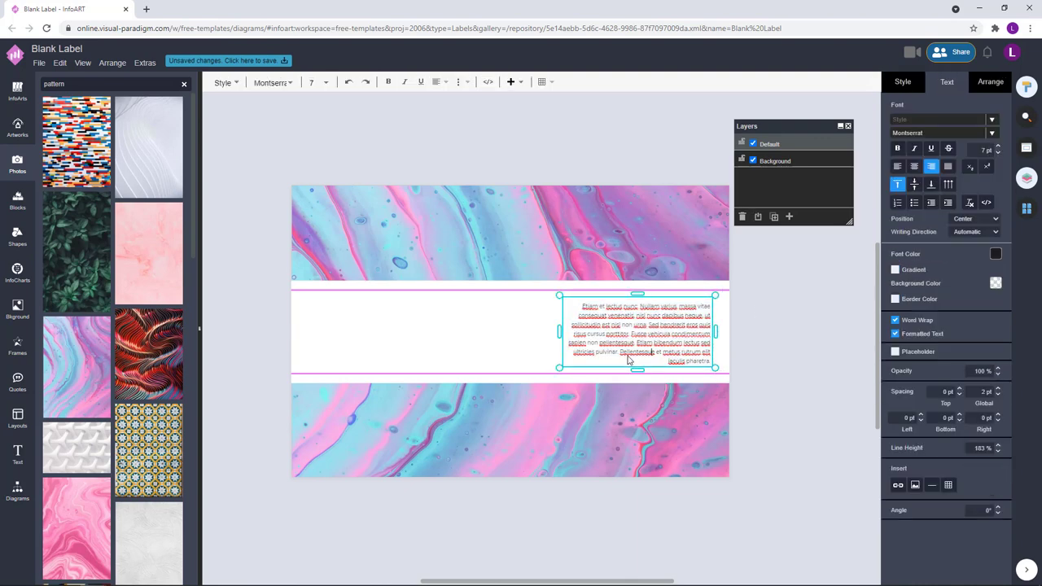
pyautogui.click(774, 348)
pyautogui.click(625, 346)
pyautogui.moveTo(559, 331); pyautogui.dragTo(555, 328)
pyautogui.moveTo(642, 327); pyautogui.dragTo(645, 331)
pyautogui.click(794, 342)
pyautogui.click(610, 333)
pyautogui.moveTo(577, 330); pyautogui.dragTo(566, 332)
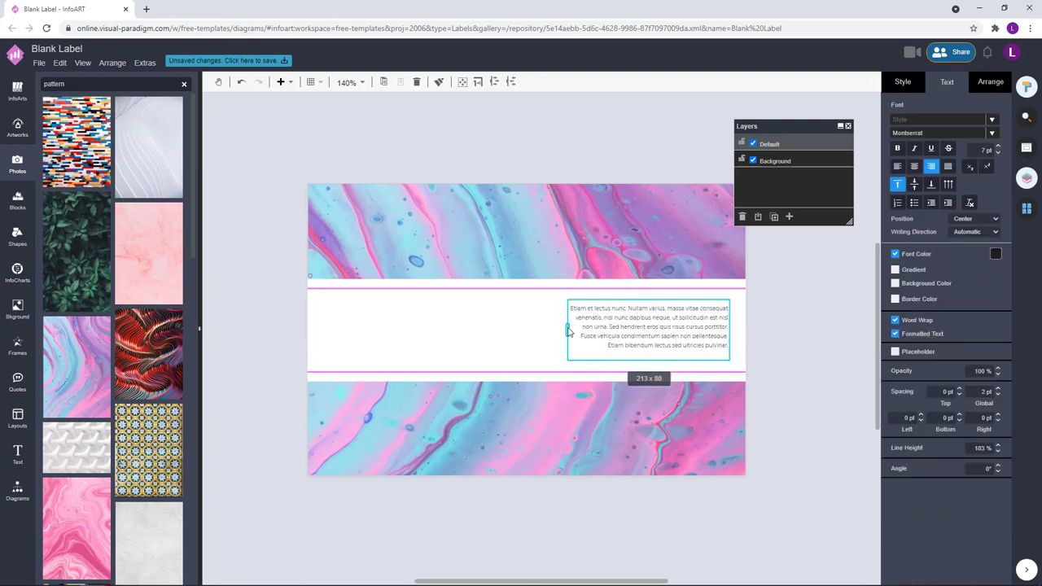
pyautogui.click(793, 333)
# Centre the paragraph vertically between the two magenta lines at the white band's right end.
pyautogui.moveTo(689, 327); pyautogui.dragTo(710, 329)
pyautogui.click(799, 321)
pyautogui.click(810, 301)
pyautogui.moveTo(752, 296); pyautogui.dragTo(744, 297)
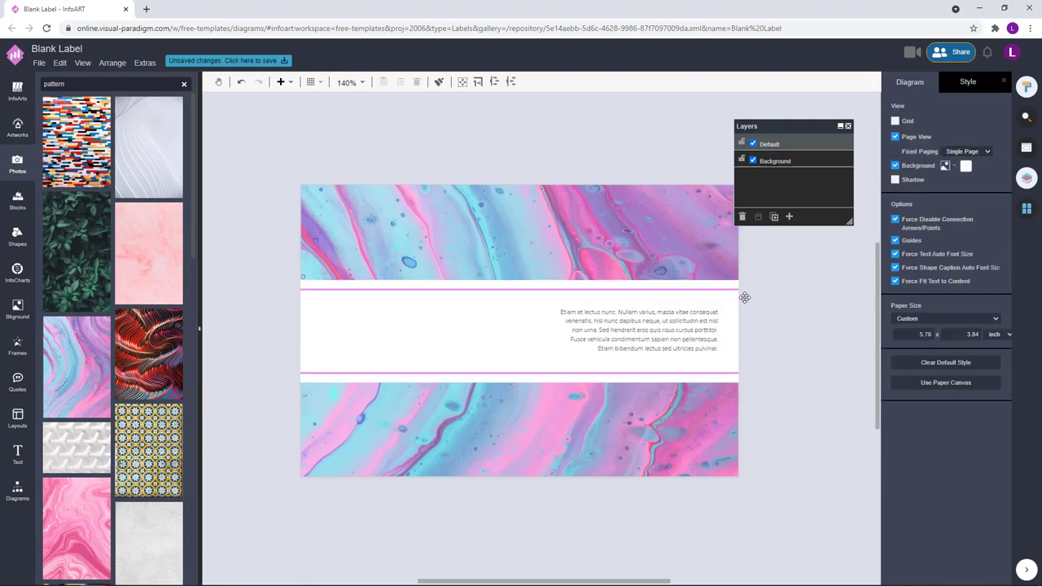
# Add a large text box above the label with the wording "LUCKY PLAE".
pyautogui.doubleClick(436, 131)
pyautogui.moveTo(465, 150); pyautogui.dragTo(504, 182)
pyautogui.moveTo(504, 154); pyautogui.dragTo(617, 157)
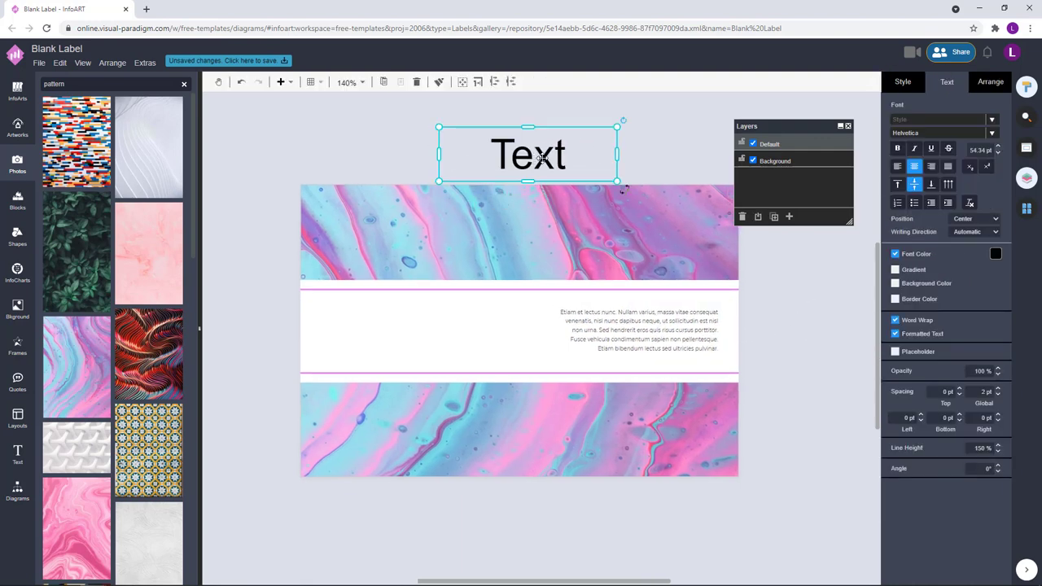
pyautogui.doubleClick(542, 157)
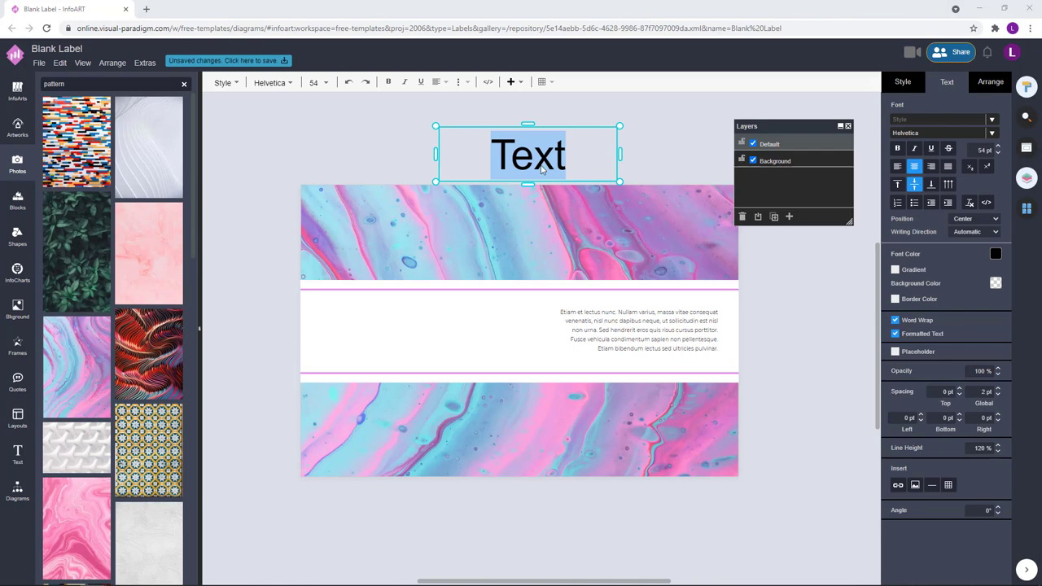
pyautogui.click(699, 133)
pyautogui.doubleClick(578, 147)
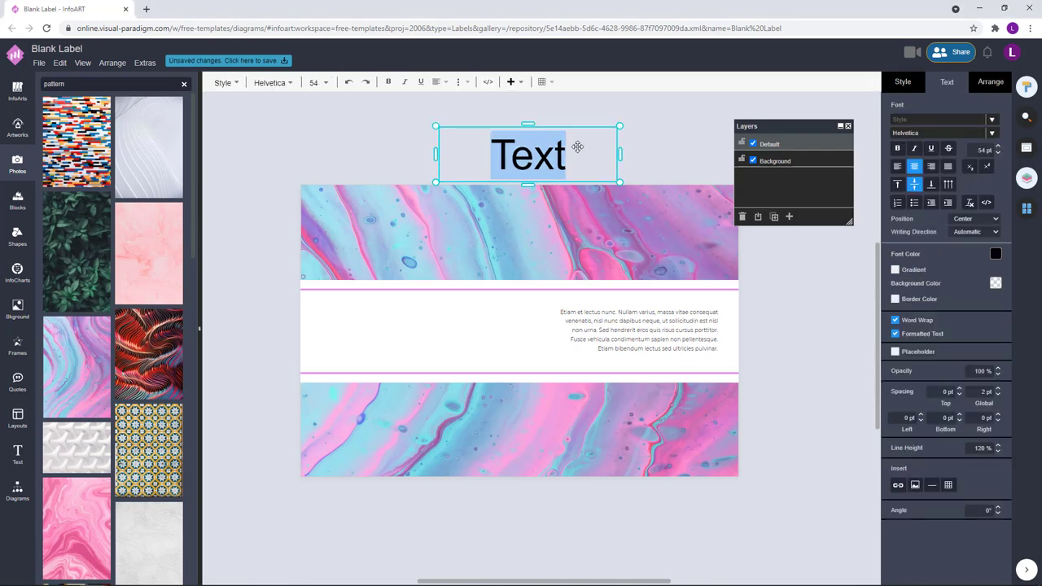
pyautogui.write('L')
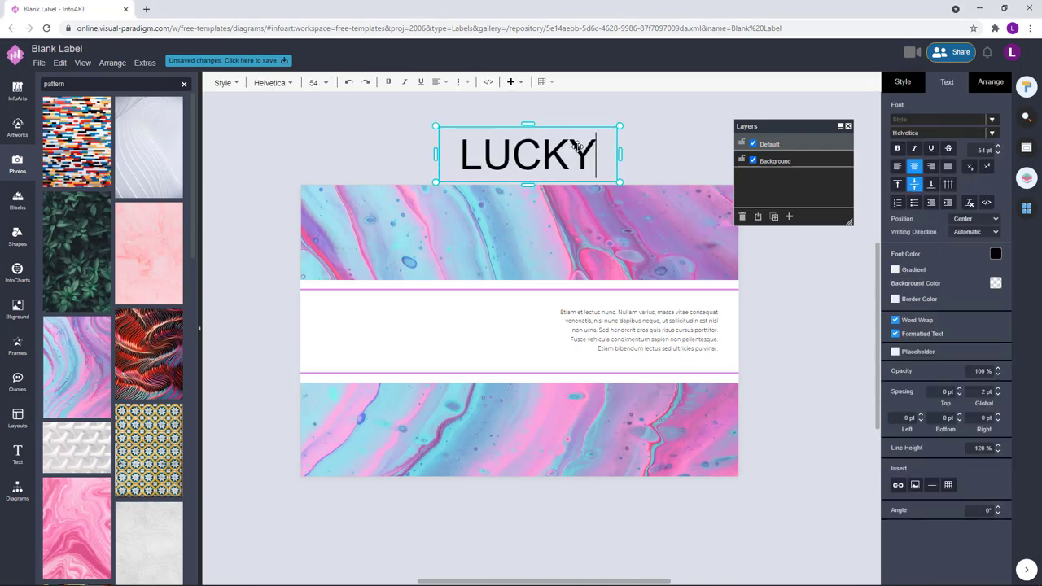
pyautogui.write('UCKY ')
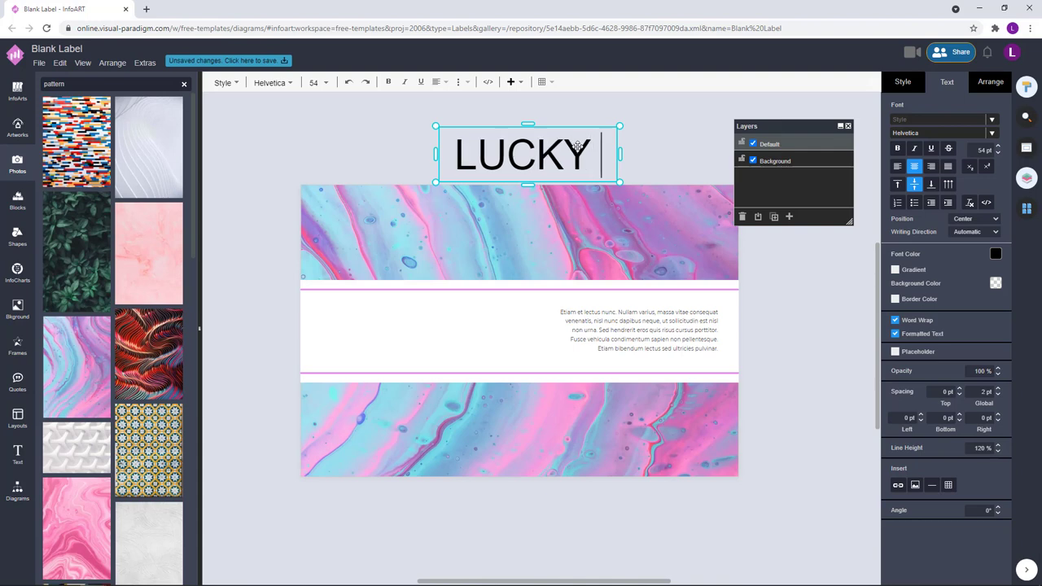
pyautogui.write('PLAE')
pyautogui.click(668, 151)
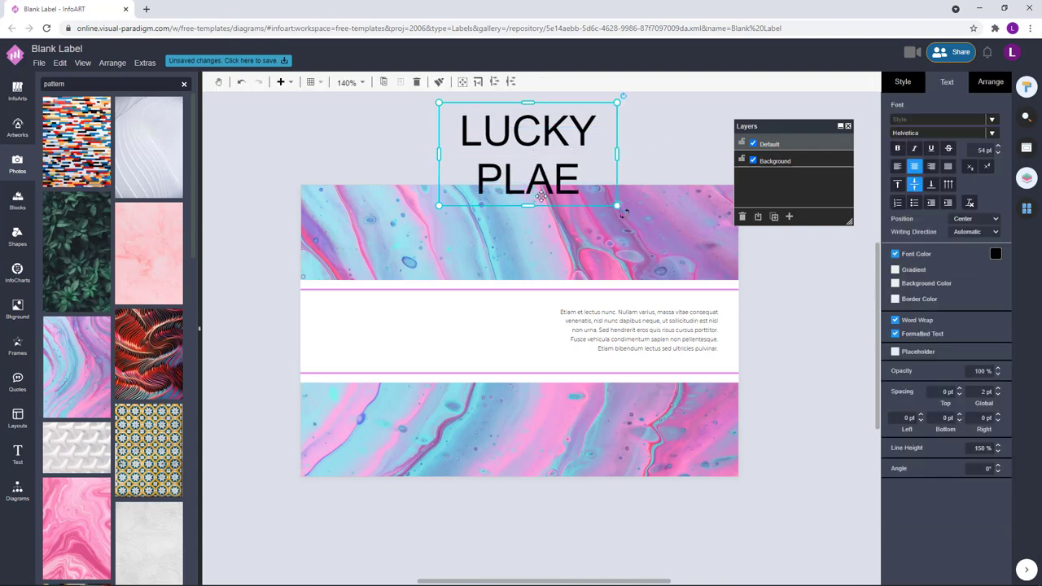
# Move the LUCKY PLAE title onto the white band's left half and shrink it to fit on one line.
pyautogui.moveTo(529, 204); pyautogui.dragTo(452, 337)
pyautogui.moveTo(498, 305); pyautogui.dragTo(483, 309)
pyautogui.moveTo(401, 358); pyautogui.dragTo(402, 334)
pyautogui.moveTo(437, 323); pyautogui.dragTo(437, 332)
# Set the title's font to Bellefair and scale the text to about 26.6 pt.
pyautogui.click(993, 135)
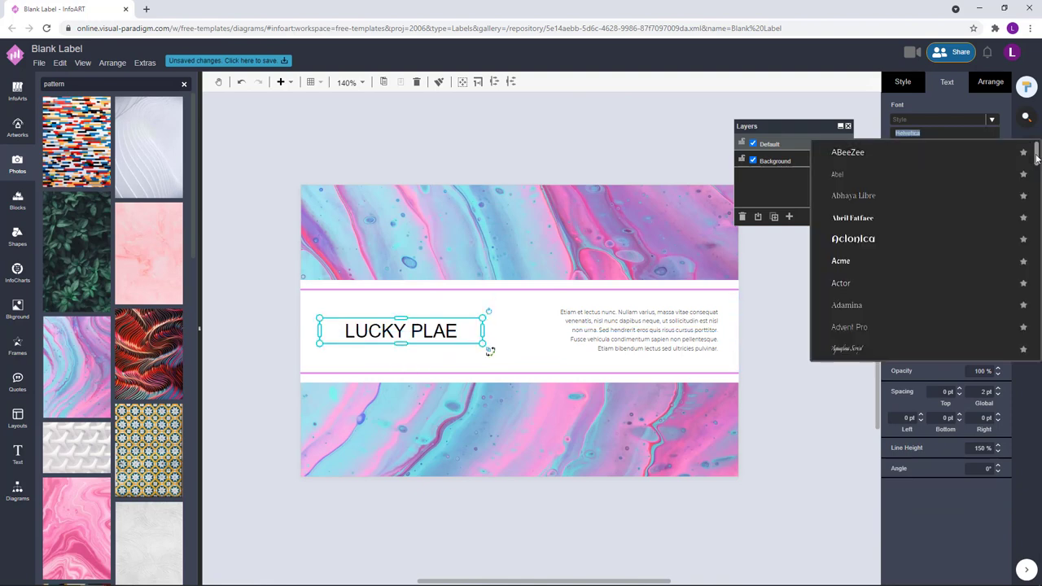
pyautogui.moveTo(1036, 164); pyautogui.dragTo(1035, 184)
pyautogui.click(879, 284)
pyautogui.click(506, 131)
pyautogui.click(436, 317)
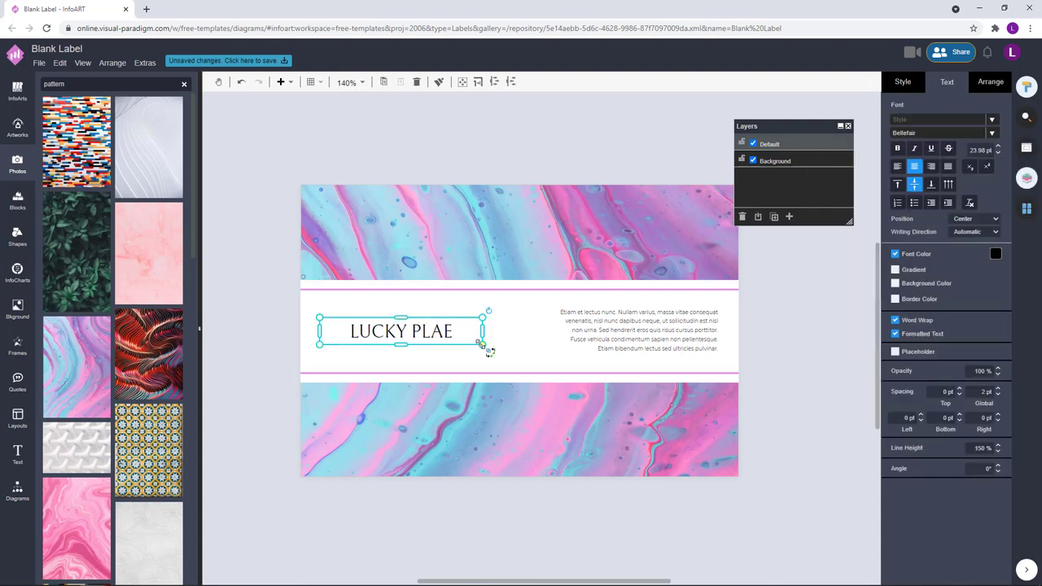
pyautogui.moveTo(482, 345); pyautogui.dragTo(457, 337)
# Recolour the LUCKY PLAE title with a custom dark grey.
pyautogui.click(995, 255)
pyautogui.click(959, 369)
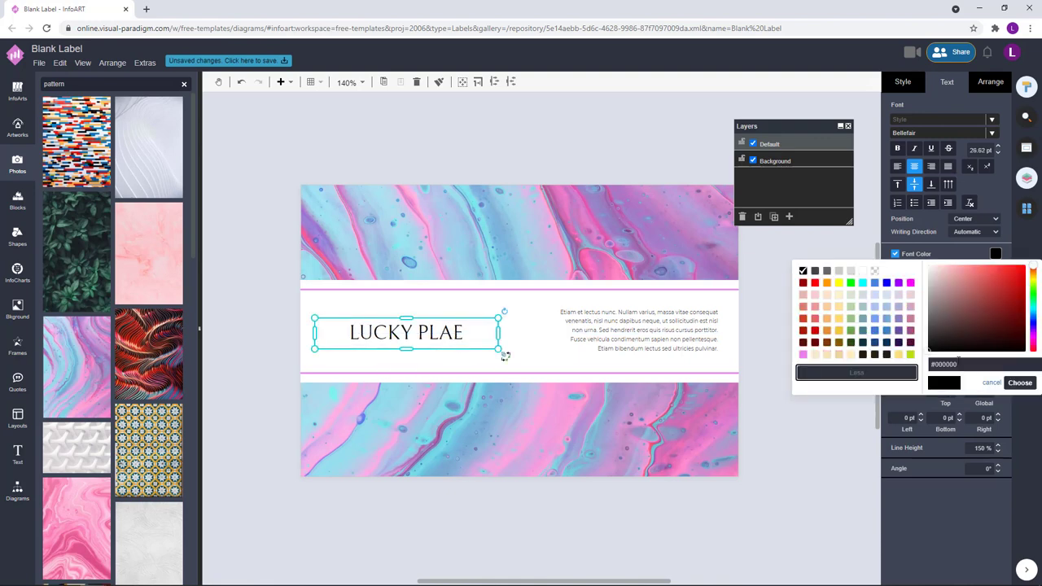
pyautogui.click(1020, 383)
pyautogui.click(802, 372)
# Enlarge the title to about 32 pt and reposition it in the white band's left half.
pyautogui.click(359, 332)
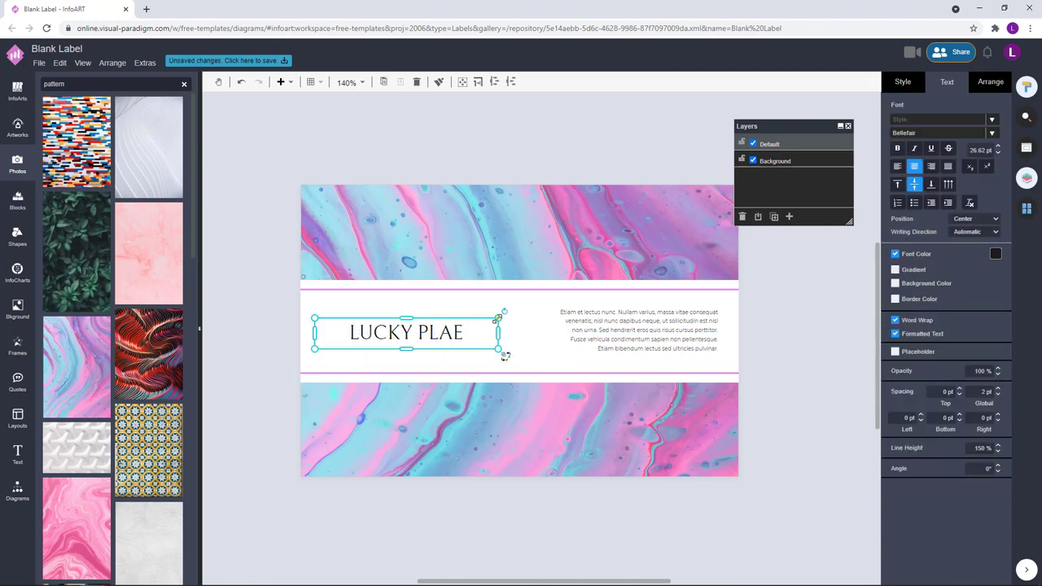
pyautogui.moveTo(498, 319)
pyautogui.mouseDown()
pyautogui.moveTo(520, 313)
pyautogui.moveTo(493, 330)
pyautogui.mouseUp()
pyautogui.moveTo(424, 331); pyautogui.dragTo(436, 330)
pyautogui.click(801, 316)
pyautogui.click(452, 316)
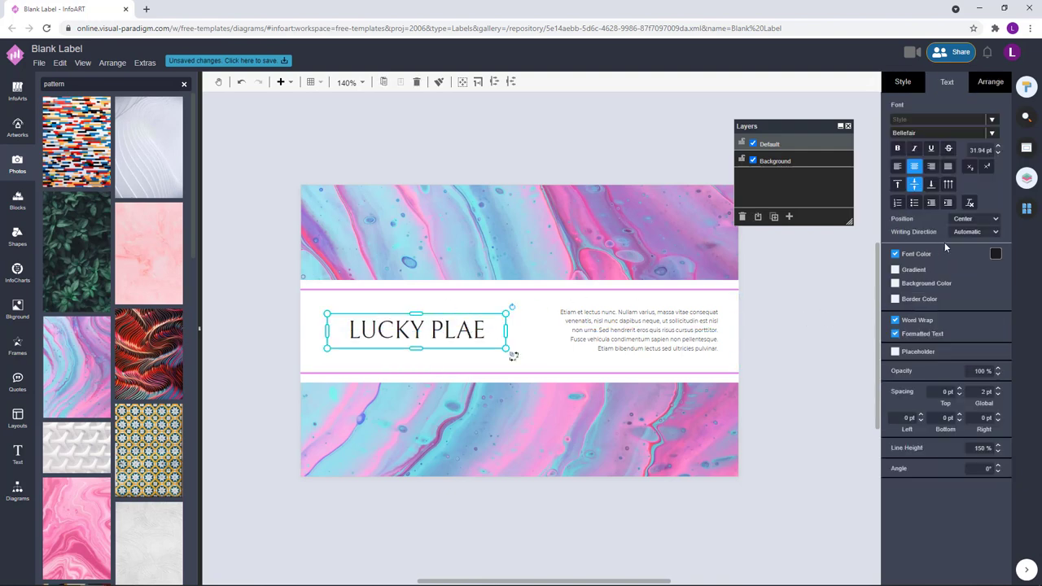
# Fine-tune the title's dark font colour with another custom shade.
pyautogui.click(994, 253)
pyautogui.click(933, 343)
pyautogui.click(1015, 387)
pyautogui.click(750, 359)
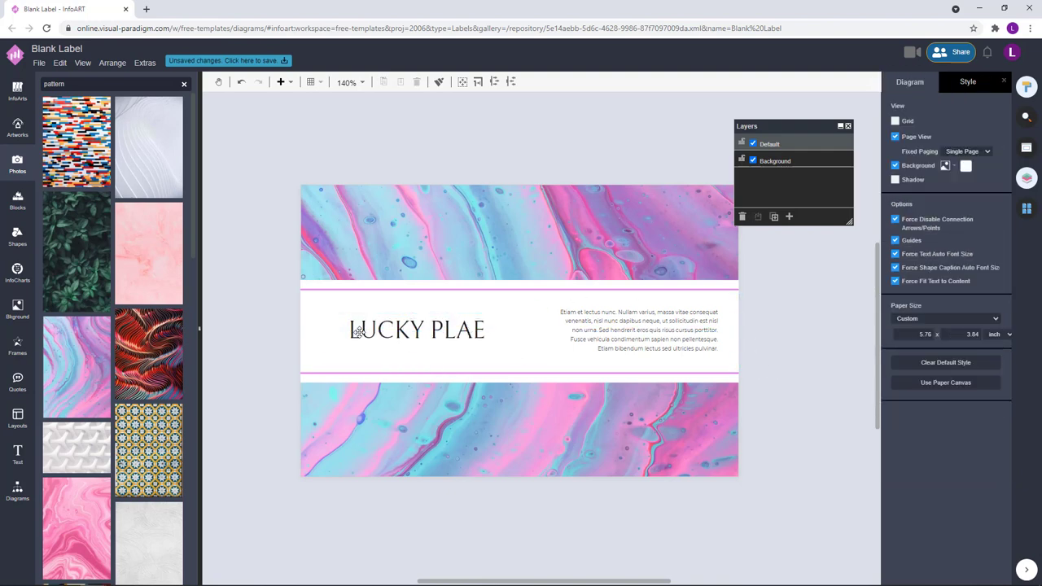
# Duplicate the title above the label and shrink the copy's text to about 9.6 pt.
pyautogui.click(425, 329)
pyautogui.moveTo(426, 328); pyautogui.dragTo(434, 328)
pyautogui.moveTo(434, 328); pyautogui.dragTo(434, 145)
pyautogui.moveTo(515, 164); pyautogui.dragTo(539, 161)
pyautogui.scroll(3, 375, 163)
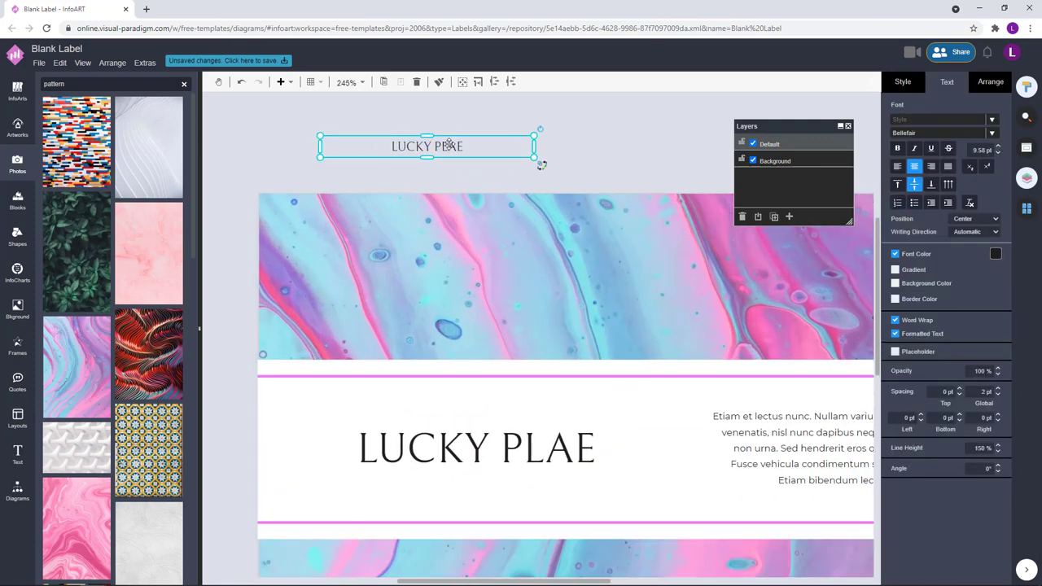
# Place the small copy centred just above the title and scale its text to about 10 pt.
pyautogui.moveTo(450, 143); pyautogui.dragTo(489, 409)
pyautogui.moveTo(574, 411); pyautogui.dragTo(593, 410)
pyautogui.click(554, 243)
pyautogui.scroll(-1, 553, 244)
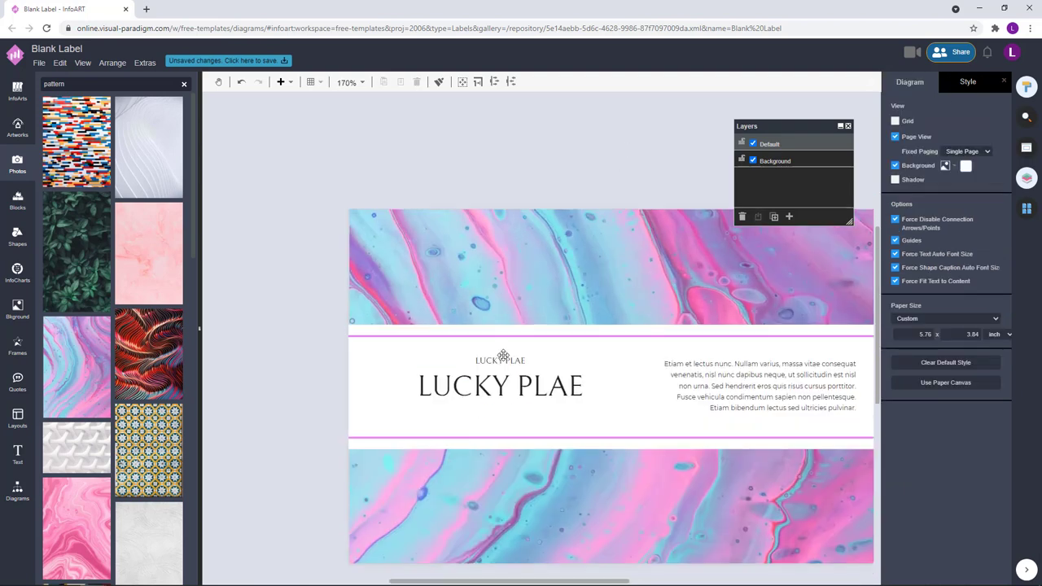
# Replace the small copy's wording with "ALEO BREWING".
pyautogui.doubleClick(500, 360)
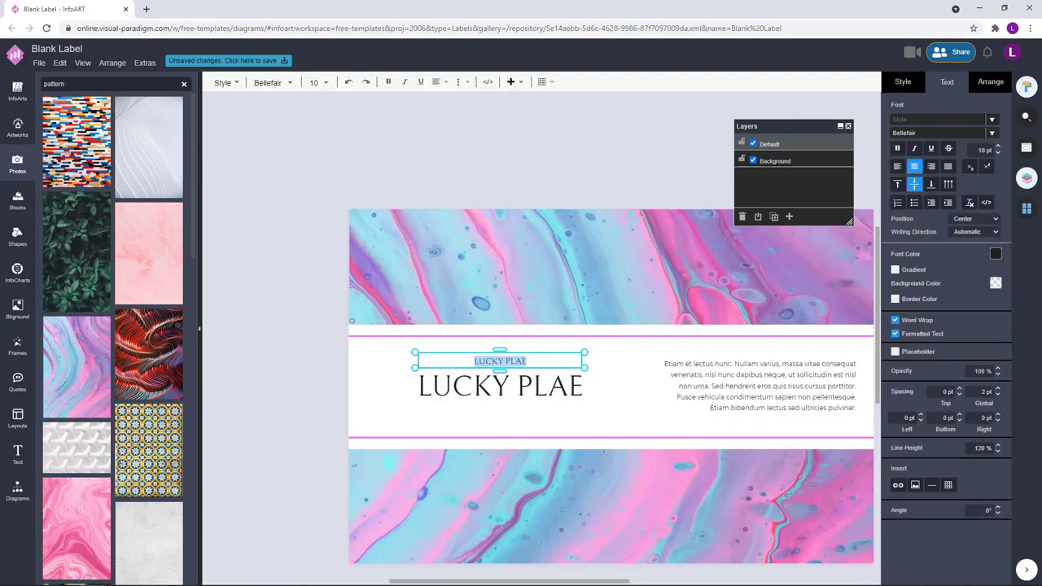
pyautogui.click(515, 270)
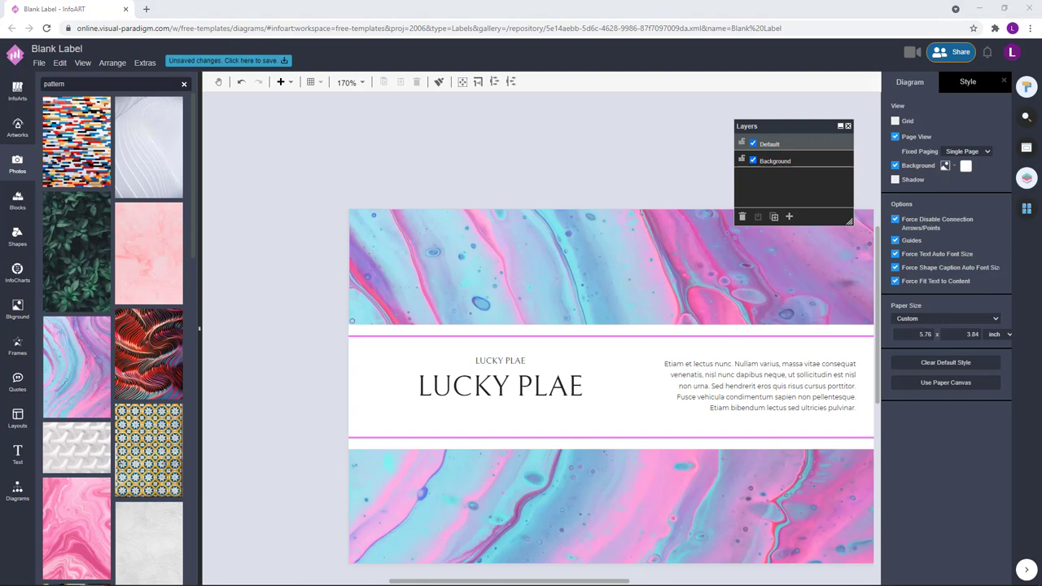
pyautogui.doubleClick(521, 358)
pyautogui.click(523, 137)
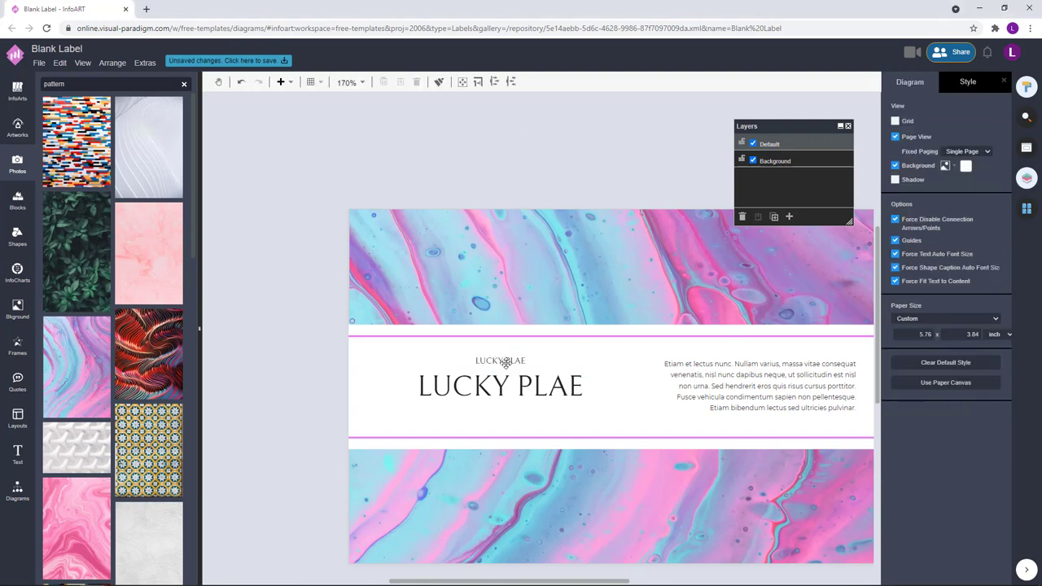
pyautogui.doubleClick(505, 362)
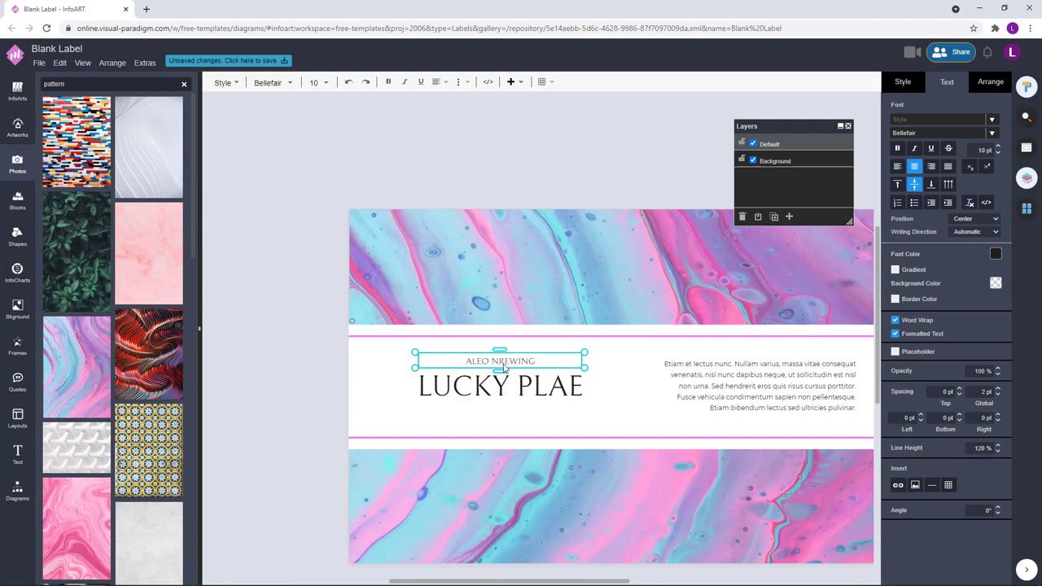
pyautogui.click(569, 145)
pyautogui.click(528, 357)
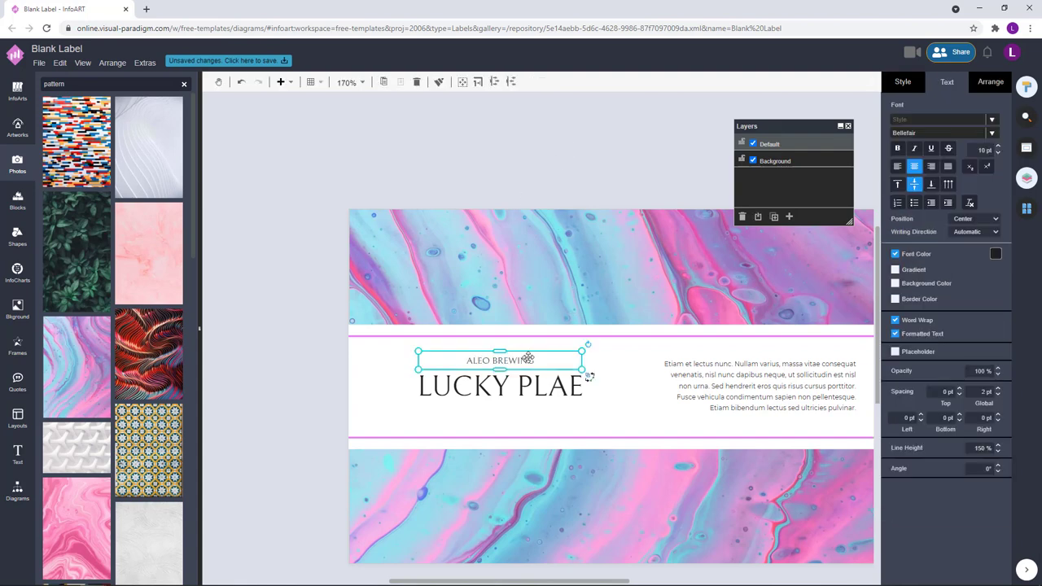
pyautogui.moveTo(633, 206); pyautogui.dragTo(574, 167)
pyautogui.click(462, 318)
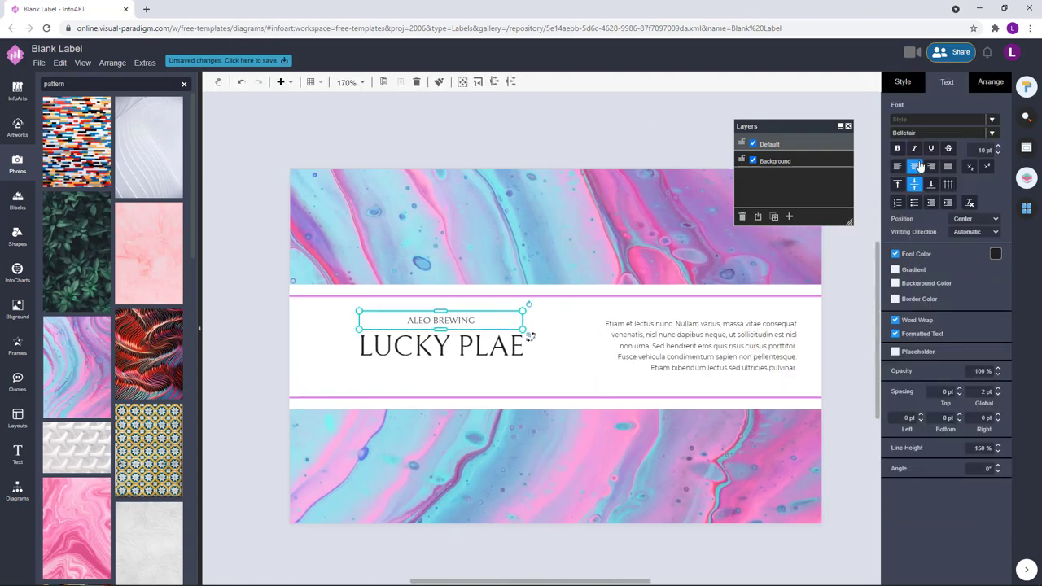
pyautogui.click(558, 167)
pyautogui.click(468, 320)
pyautogui.click(662, 114)
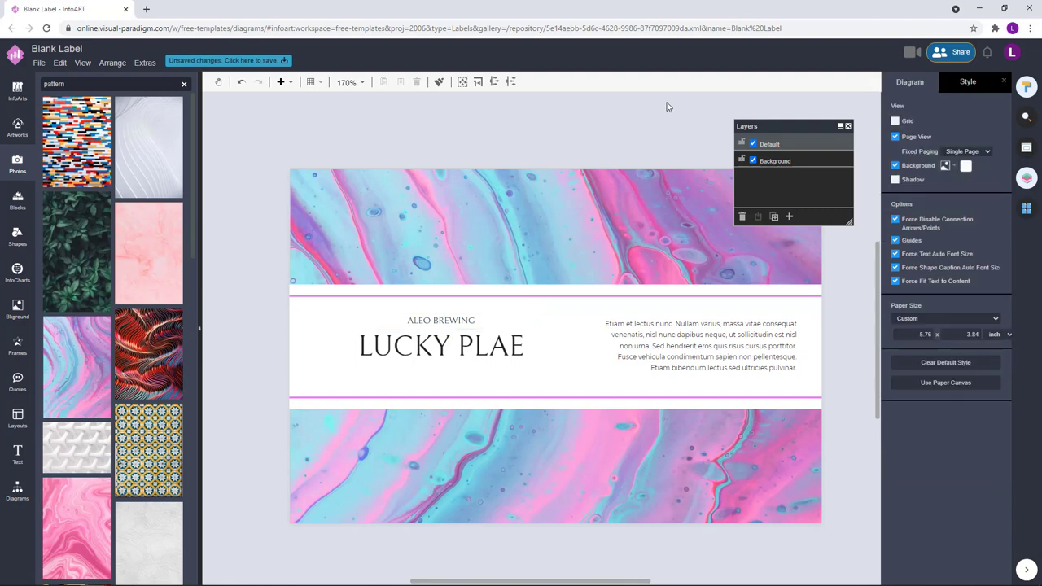
# Change the font of both the small brewery line and the LUCKY PLAE title to Lexend Deca.
pyautogui.click(493, 352)
pyautogui.click(990, 133)
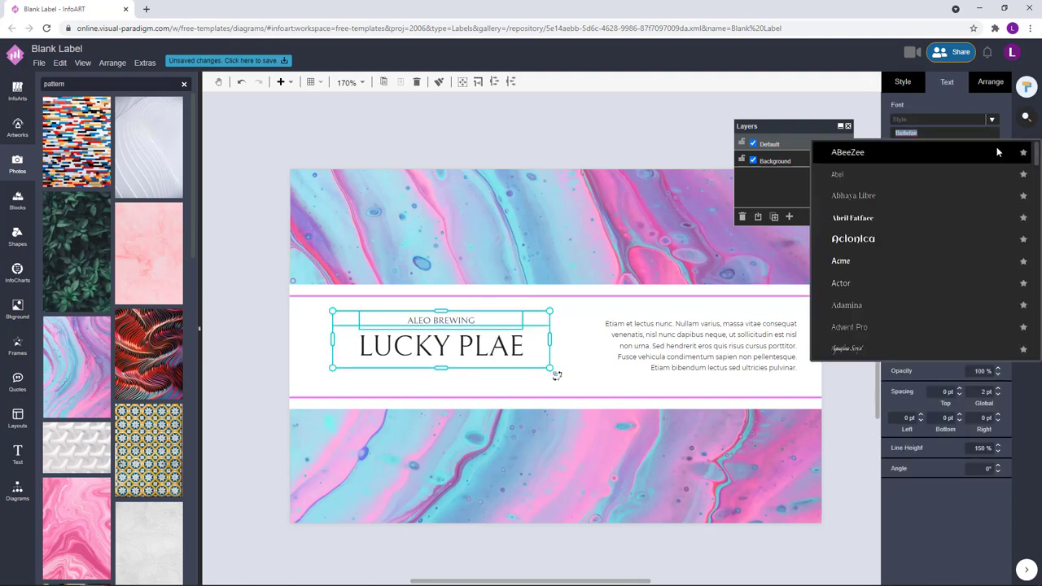
pyautogui.scroll(-10, 1036, 214)
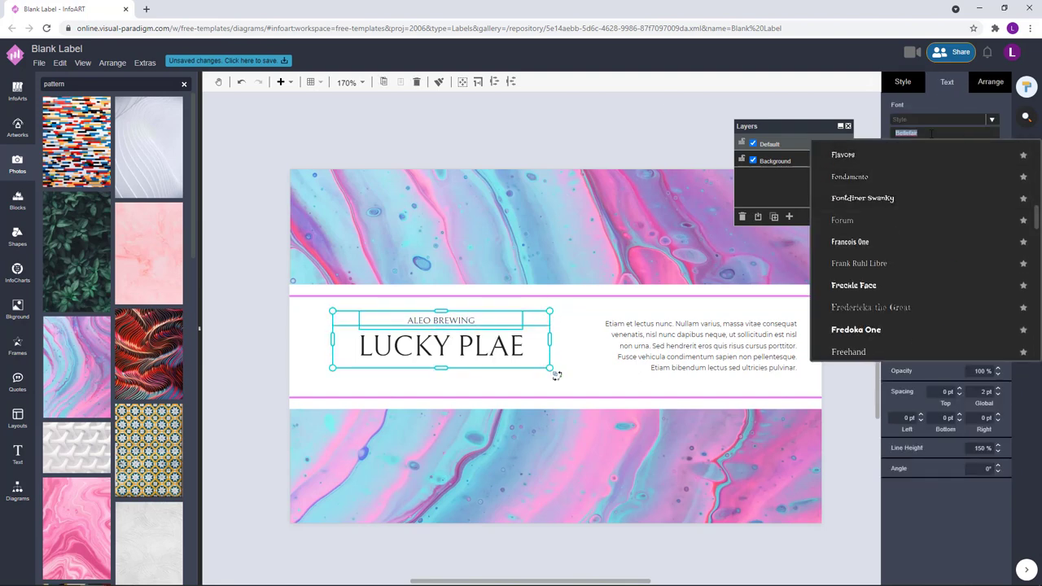
pyautogui.write('le')
pyautogui.scroll(-5, 911, 212)
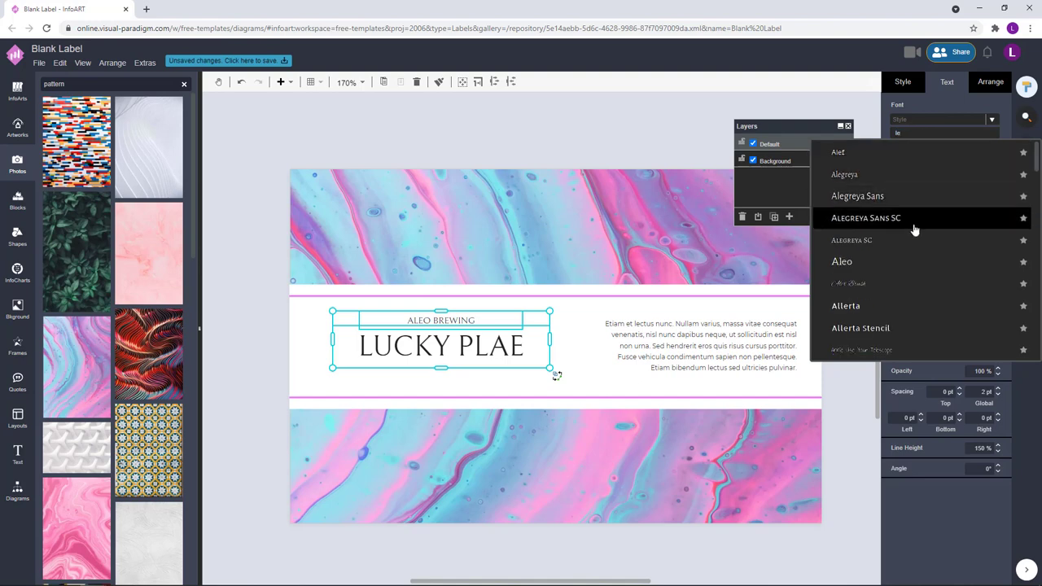
pyautogui.click(892, 263)
pyautogui.click(548, 150)
# Rewrite the small line above the title as "Aloe Brewing" in mixed case.
pyautogui.click(470, 319)
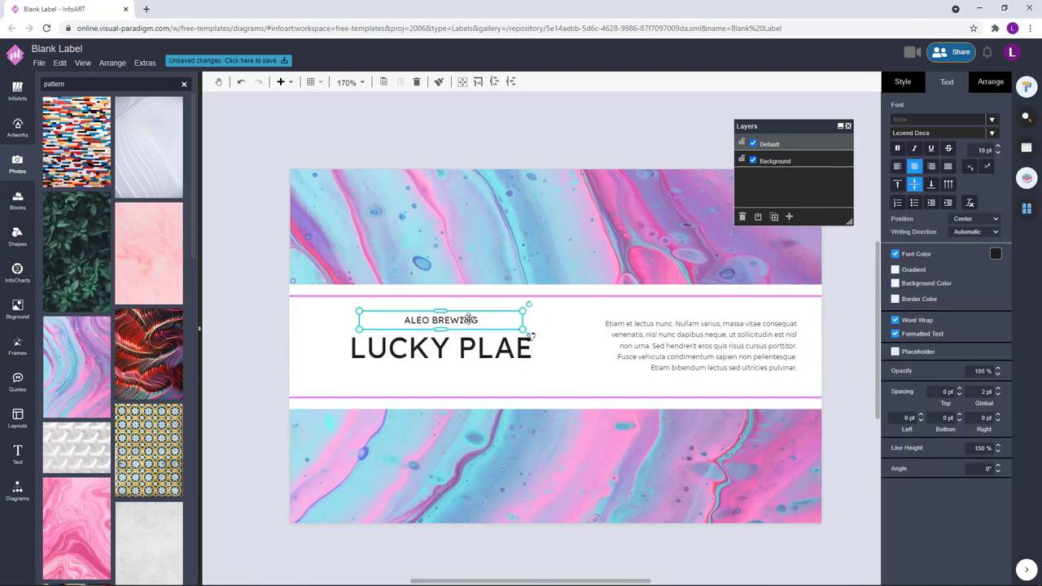
pyautogui.doubleClick(471, 320)
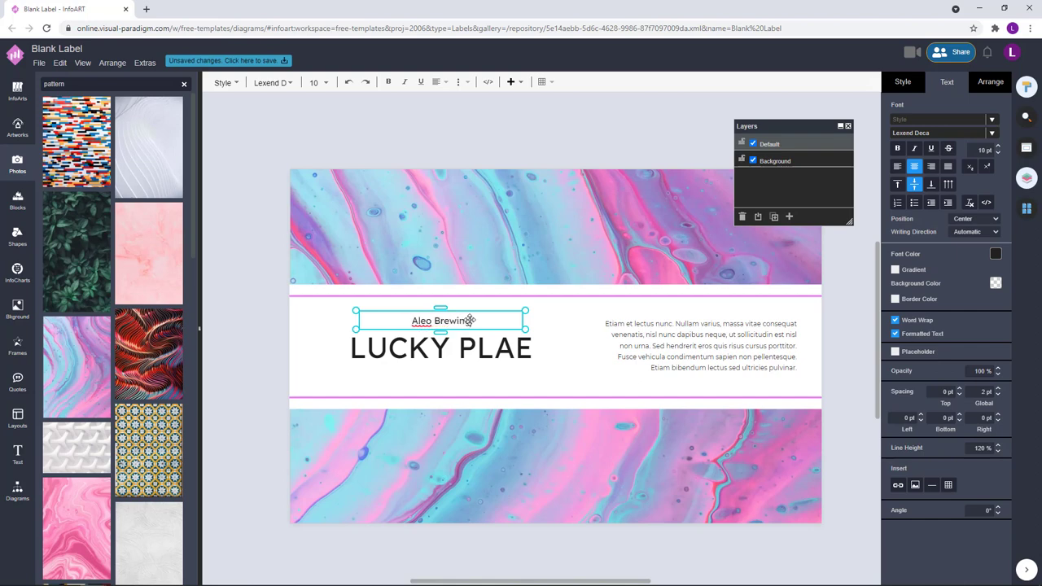
pyautogui.rightClick(417, 324)
pyautogui.click(431, 332)
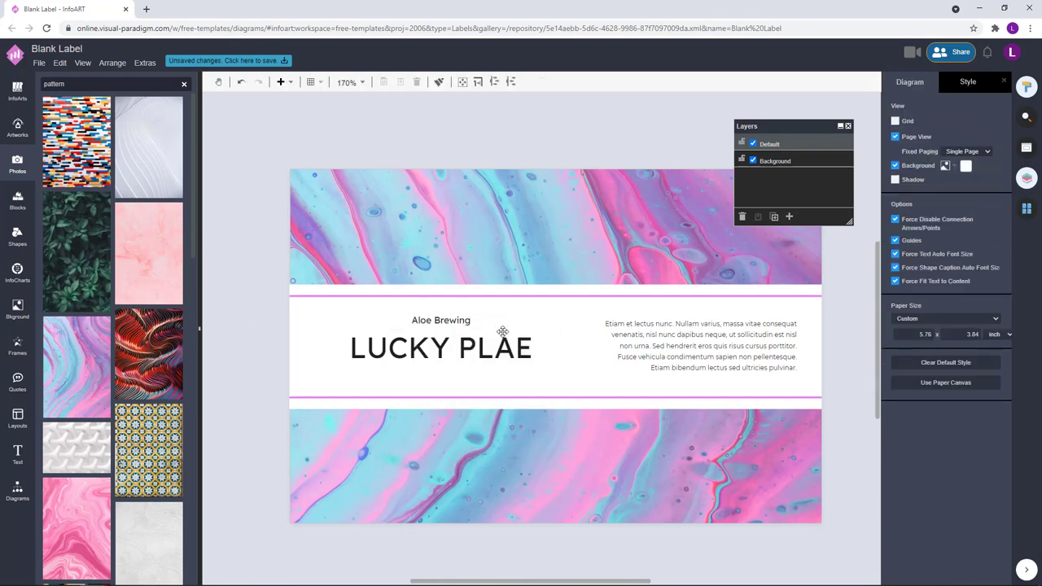
# Move the Aloe Brewing line slightly closer to the LUCKY PLAE title, scale both up slightly and reposition them together in the band.
pyautogui.moveTo(524, 311); pyautogui.dragTo(524, 310)
pyautogui.moveTo(459, 321); pyautogui.dragTo(458, 323)
pyautogui.keyDown('shift'); pyautogui.click(476, 346); pyautogui.keyUp('shift')
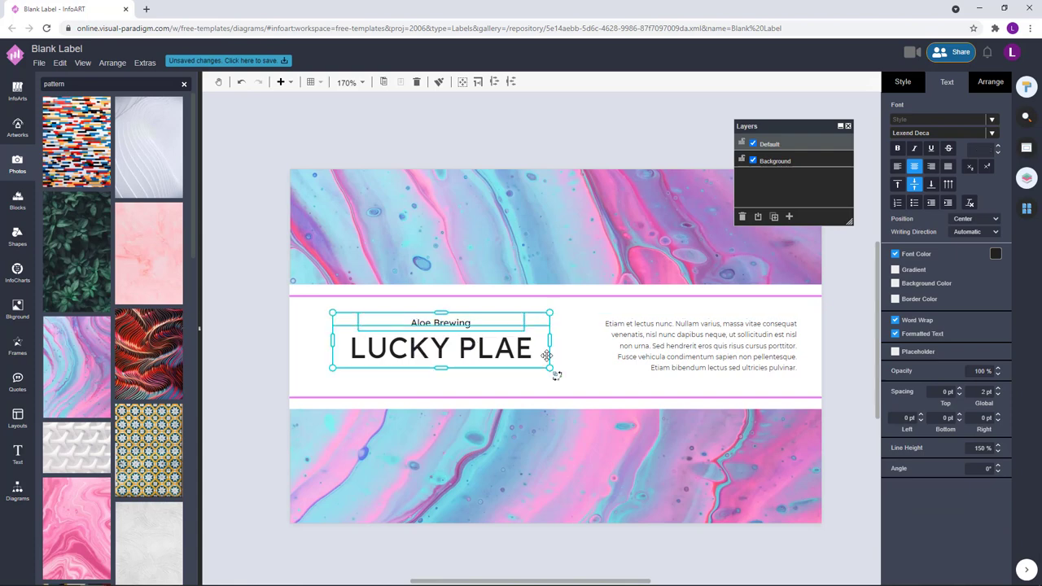
pyautogui.moveTo(550, 368); pyautogui.dragTo(556, 370)
pyautogui.moveTo(477, 348); pyautogui.dragTo(471, 350)
pyautogui.click(552, 158)
pyautogui.hotkey('ctrl', '-')
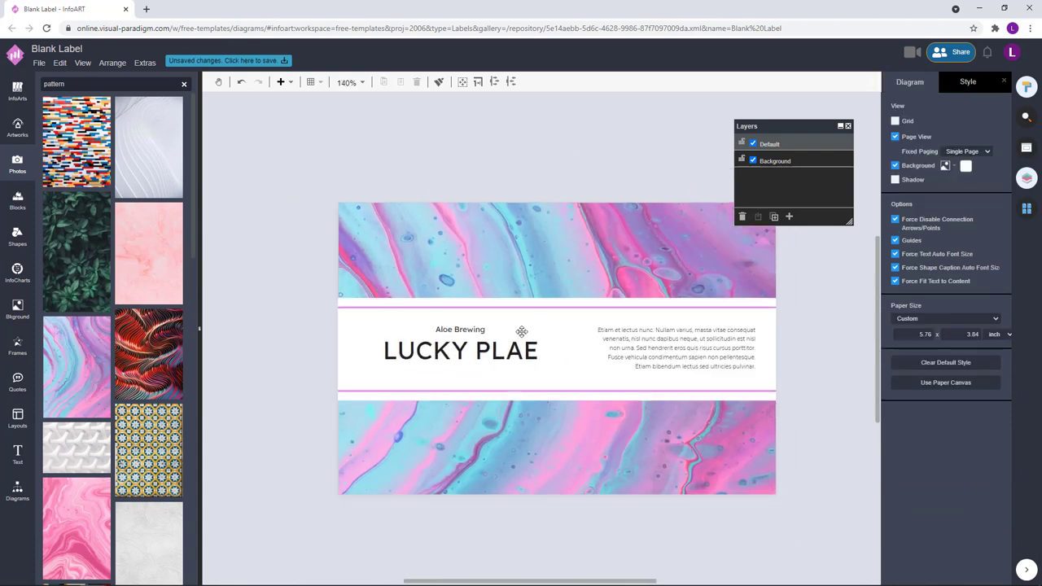
# Set the font colour of both the Aloe Brewing line and the LUCKY PLAE title to a near-black grey.
pyautogui.click(464, 342)
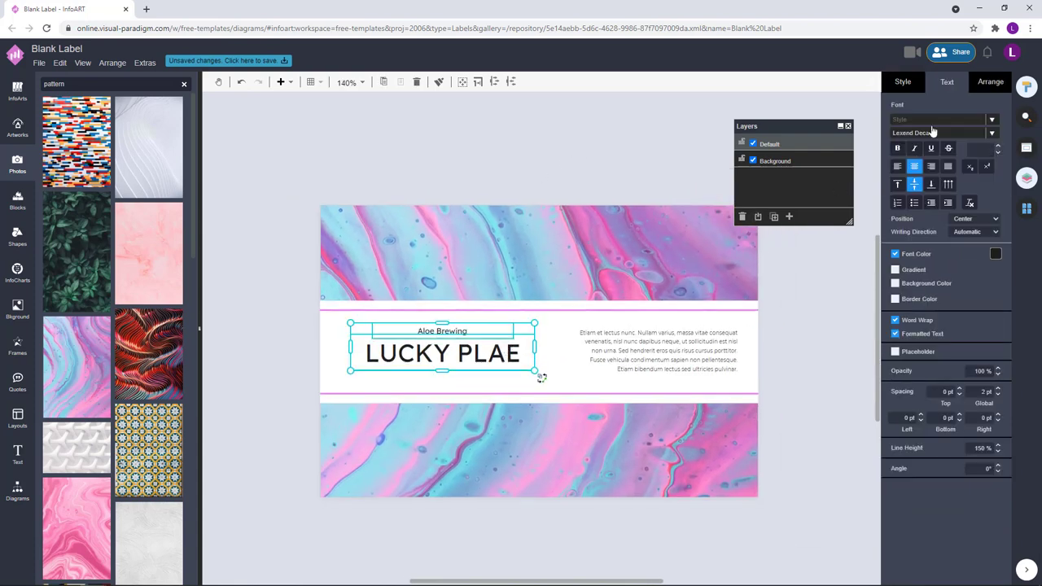
pyautogui.click(995, 255)
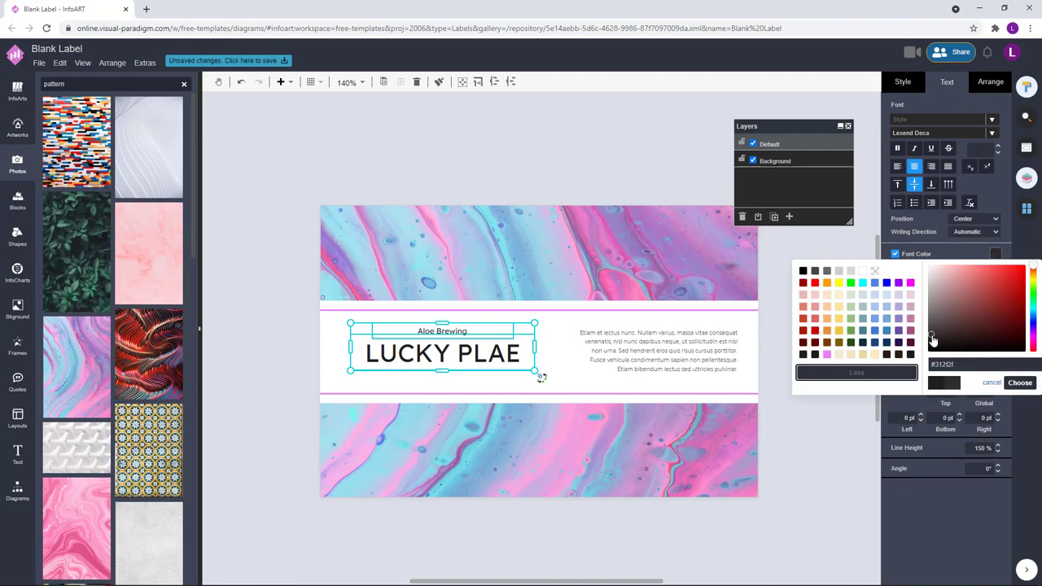
pyautogui.click(1020, 382)
pyautogui.click(531, 179)
# Recolour the Aloe Brewing line to the pink of the band's border lines and enlarge it slightly together with the title.
pyautogui.click(452, 333)
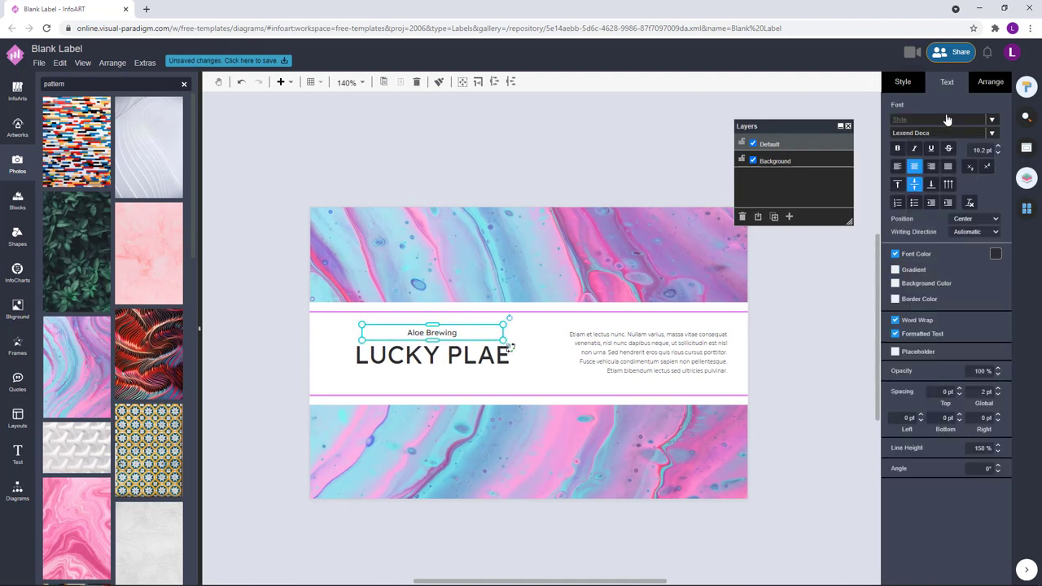
pyautogui.click(1001, 263)
pyautogui.click(970, 352)
pyautogui.click(454, 164)
pyautogui.click(447, 333)
pyautogui.click(501, 356)
pyautogui.click(551, 138)
# Duplicate the pink brewery line below the LUCKY PLAE title and rewrite the copy as "Since 2007".
pyautogui.click(449, 334)
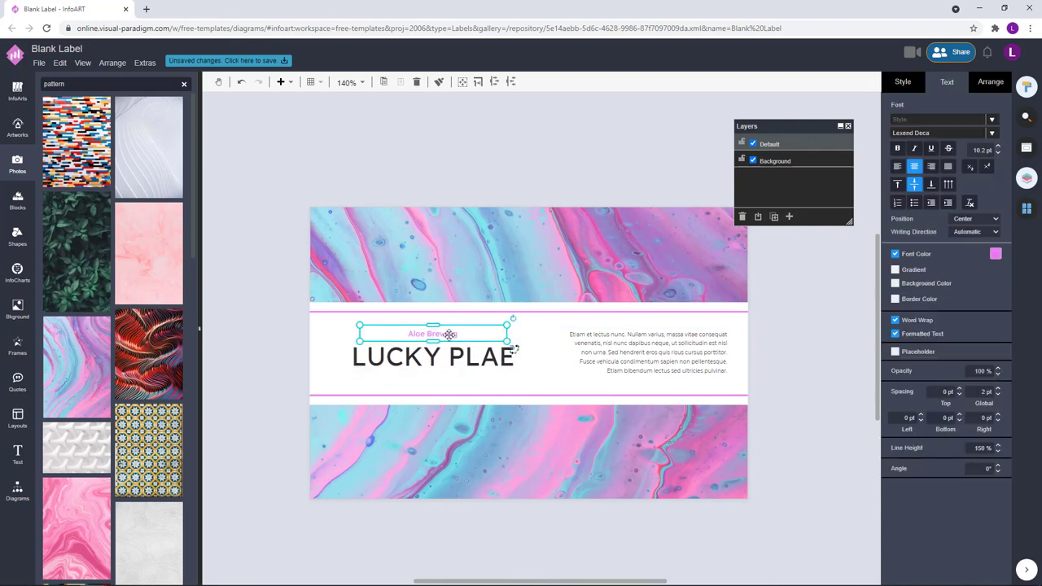
pyautogui.moveTo(448, 334); pyautogui.dragTo(449, 382)
pyautogui.doubleClick(449, 383)
pyautogui.write('Since 2007')
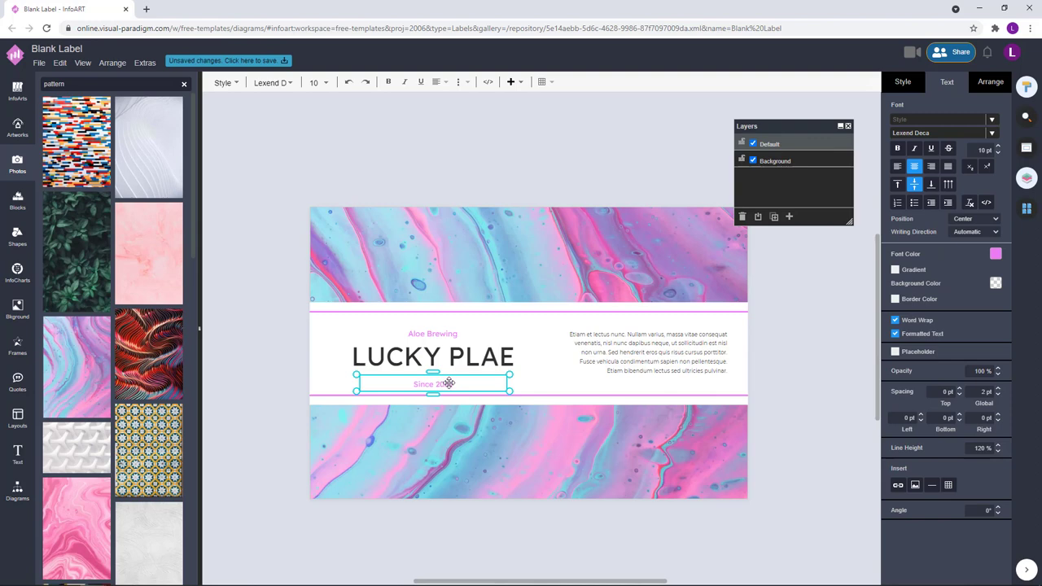
pyautogui.click(768, 340)
# Centre the brewery name, title and Since 2007 line vertically as a group within the white band.
pyautogui.click(446, 385)
pyautogui.keyDown('shift'); pyautogui.click(453, 334); pyautogui.keyUp('shift')
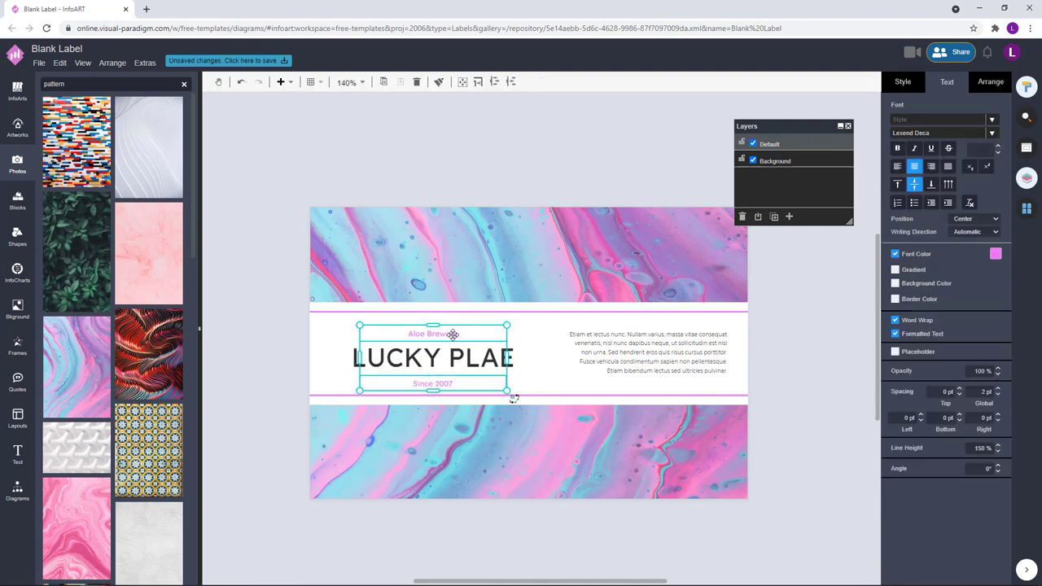
pyautogui.moveTo(452, 335); pyautogui.dragTo(445, 359)
pyautogui.click(537, 355)
pyautogui.click(446, 381)
pyautogui.keyDown('shift'); pyautogui.click(449, 358); pyautogui.keyUp('shift')
pyautogui.keyDown('shift'); pyautogui.click(450, 333); pyautogui.keyUp('shift')
pyautogui.click(763, 346)
# Narrow the placeholder paragraph's text box and move it slightly left, away from the label's edge.
pyautogui.click(679, 360)
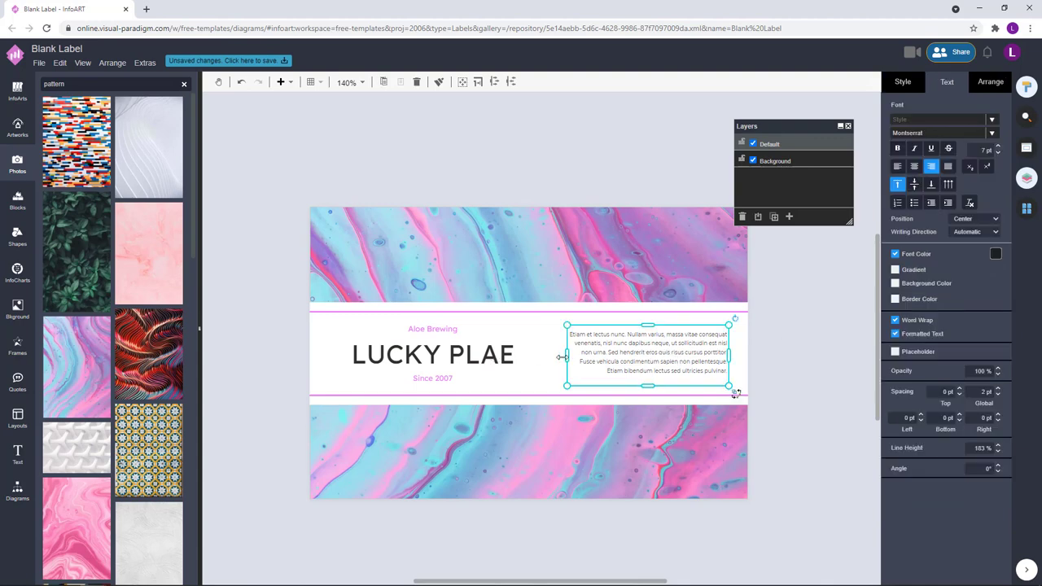
pyautogui.moveTo(565, 355); pyautogui.dragTo(570, 357)
pyautogui.click(764, 350)
pyautogui.moveTo(707, 352); pyautogui.dragTo(695, 350)
pyautogui.click(839, 335)
pyautogui.click(449, 338)
pyautogui.click(786, 323)
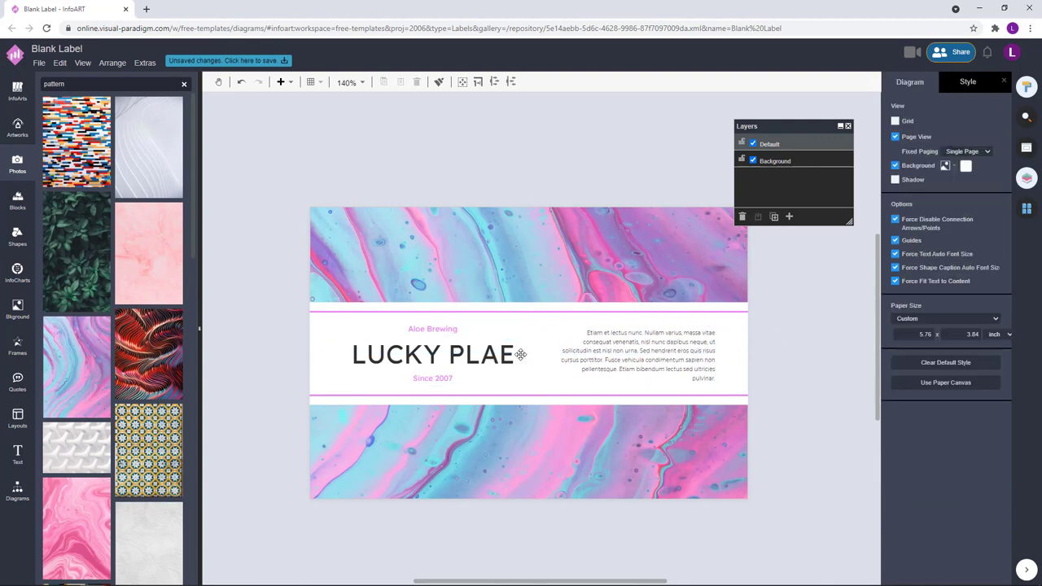
pyautogui.click(519, 354)
pyautogui.click(995, 254)
pyautogui.click(970, 369)
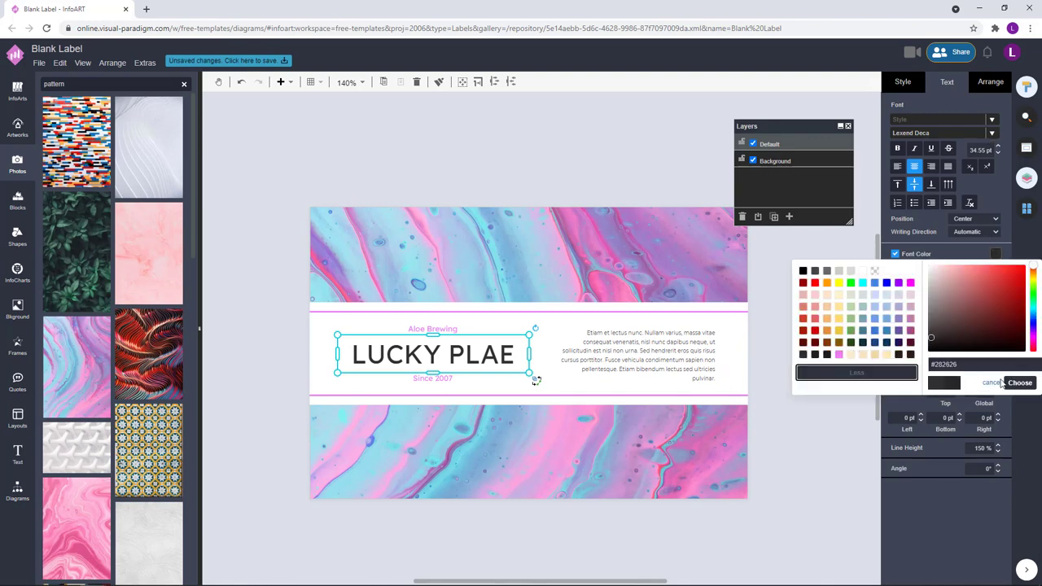
pyautogui.click(1002, 383)
pyautogui.click(838, 331)
pyautogui.click(444, 345)
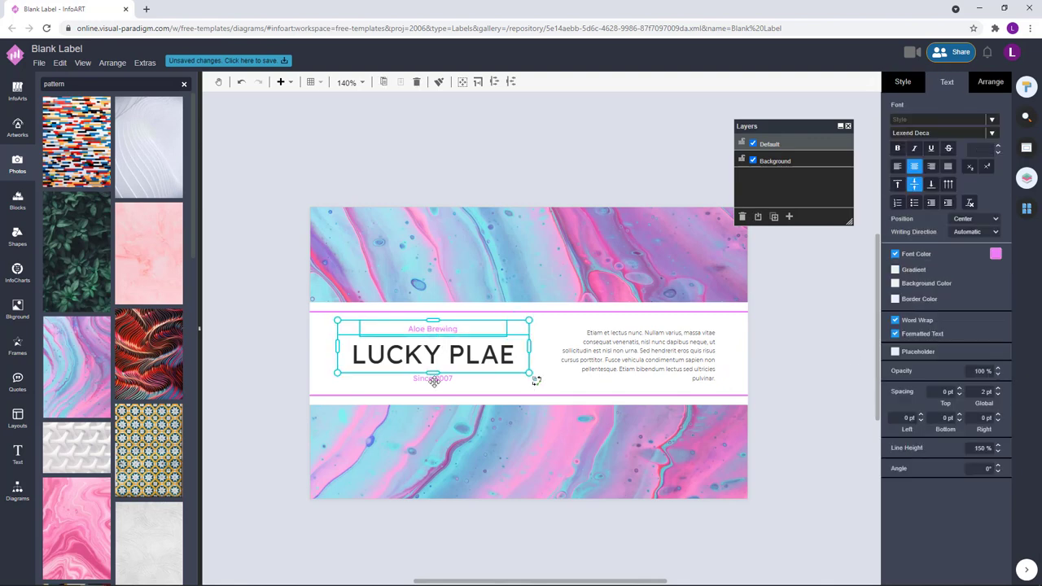
pyautogui.click(844, 306)
pyautogui.click(456, 345)
pyautogui.click(452, 330)
pyautogui.keyDown('shift'); pyautogui.click(449, 377); pyautogui.keyUp('shift')
pyautogui.keyDown('shift'); pyautogui.click(463, 356); pyautogui.keyUp('shift')
pyautogui.click(824, 328)
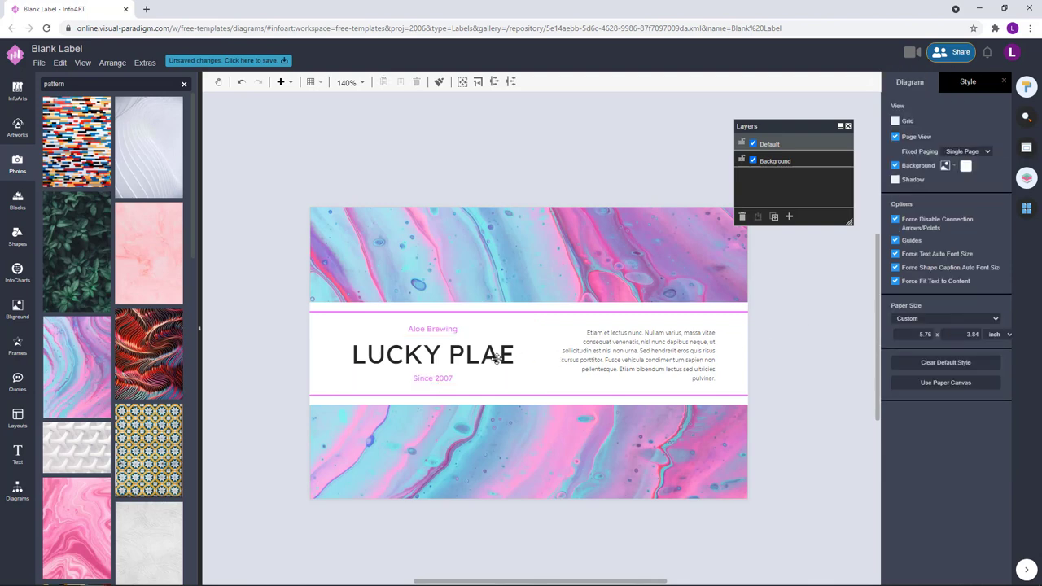
pyautogui.click(496, 357)
pyautogui.keyDown('shift'); pyautogui.click(450, 330); pyautogui.keyUp('shift')
pyautogui.keyDown('shift'); pyautogui.click(445, 379); pyautogui.keyUp('shift')
pyautogui.click(771, 345)
pyautogui.click(481, 353)
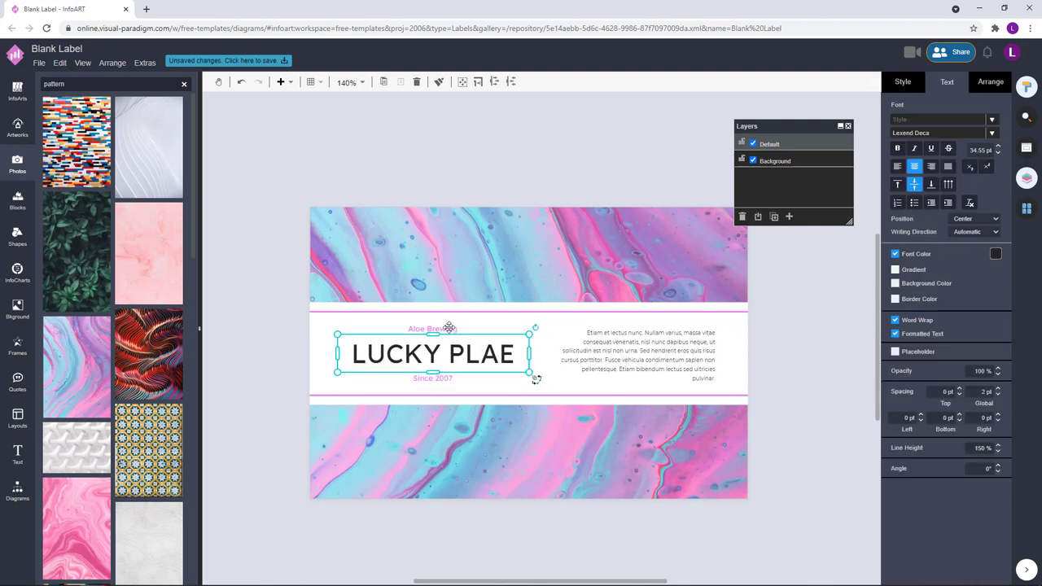
pyautogui.click(833, 330)
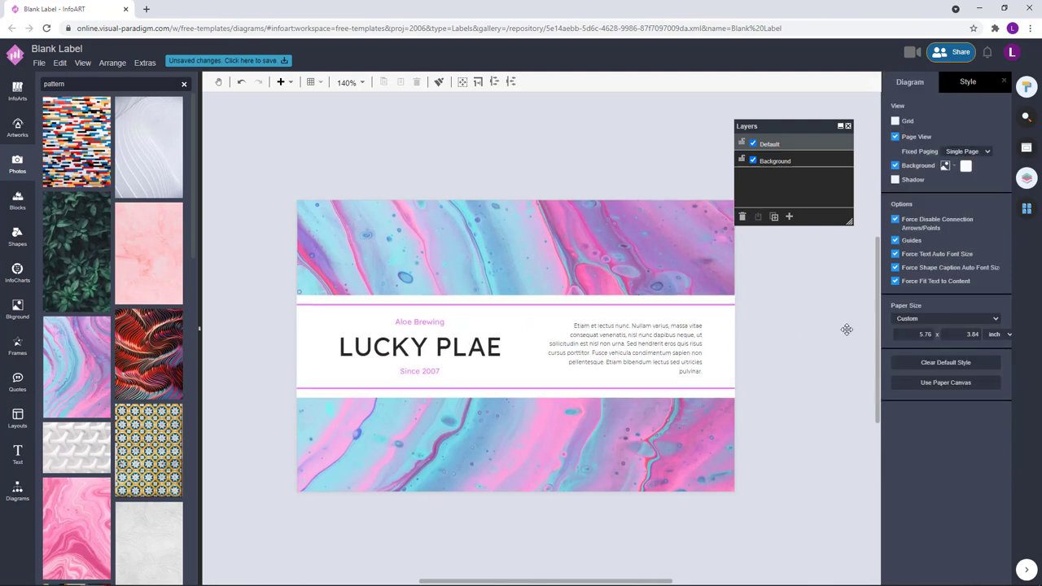
# Shift the placeholder paragraph slightly right and narrow its text box from the left side.
pyautogui.moveTo(676, 348); pyautogui.dragTo(685, 349)
pyautogui.click(721, 323)
pyautogui.click(572, 350)
pyautogui.moveTo(554, 345); pyautogui.dragTo(561, 345)
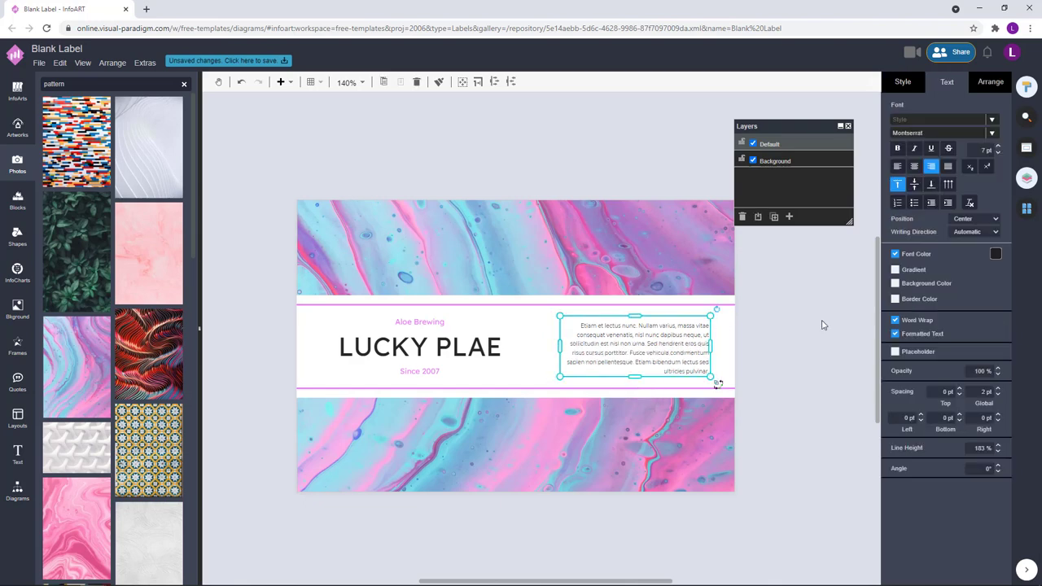
pyautogui.click(822, 325)
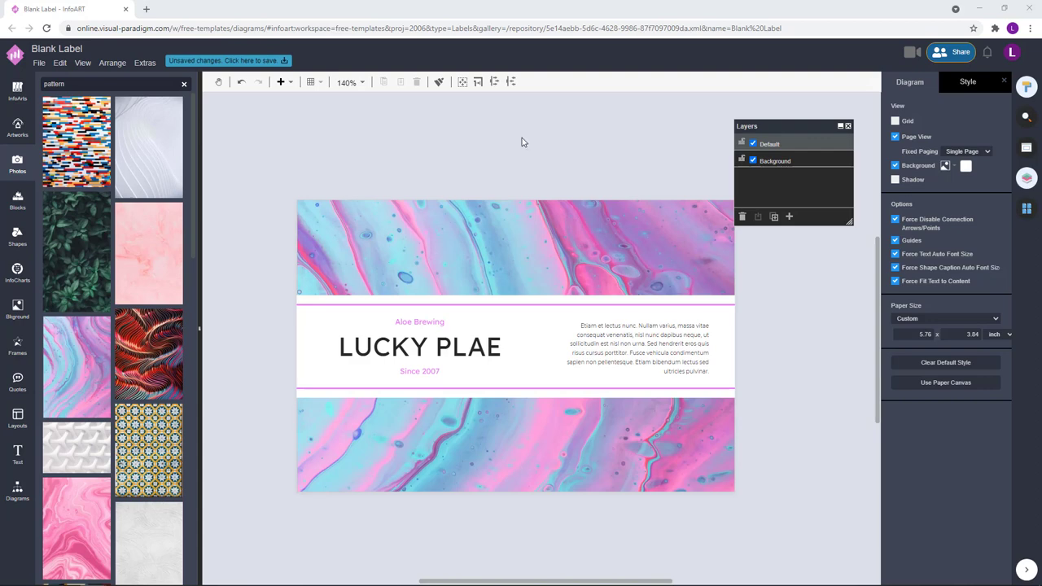
# Add a rectangle at the label's top edge above the title, with a white fill and no outline.
pyautogui.click(18, 489)
pyautogui.moveTo(55, 285); pyautogui.dragTo(451, 218)
pyautogui.click(903, 83)
pyautogui.click(897, 196)
pyautogui.click(991, 160)
pyautogui.click(980, 177)
pyautogui.click(465, 170)
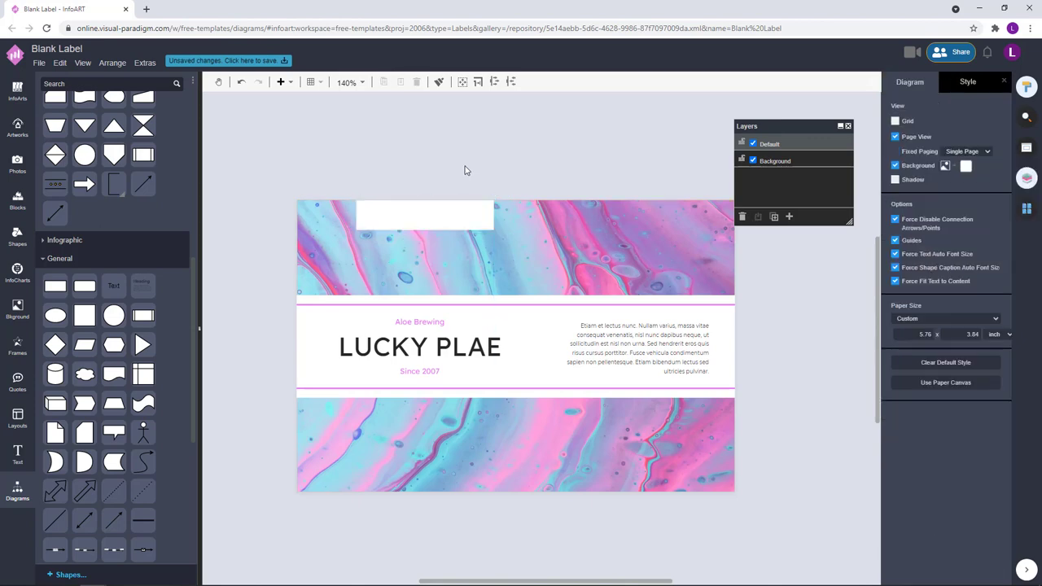
# Align the horizontal centres of the white rectangle, brewery name, title and Since 2007 line.
pyautogui.click(461, 220)
pyautogui.keyDown('shift'); pyautogui.click(426, 324); pyautogui.keyUp('shift')
pyautogui.keyDown('shift'); pyautogui.click(427, 347); pyautogui.keyUp('shift')
pyautogui.keyDown('shift'); pyautogui.click(429, 371); pyautogui.keyUp('shift')
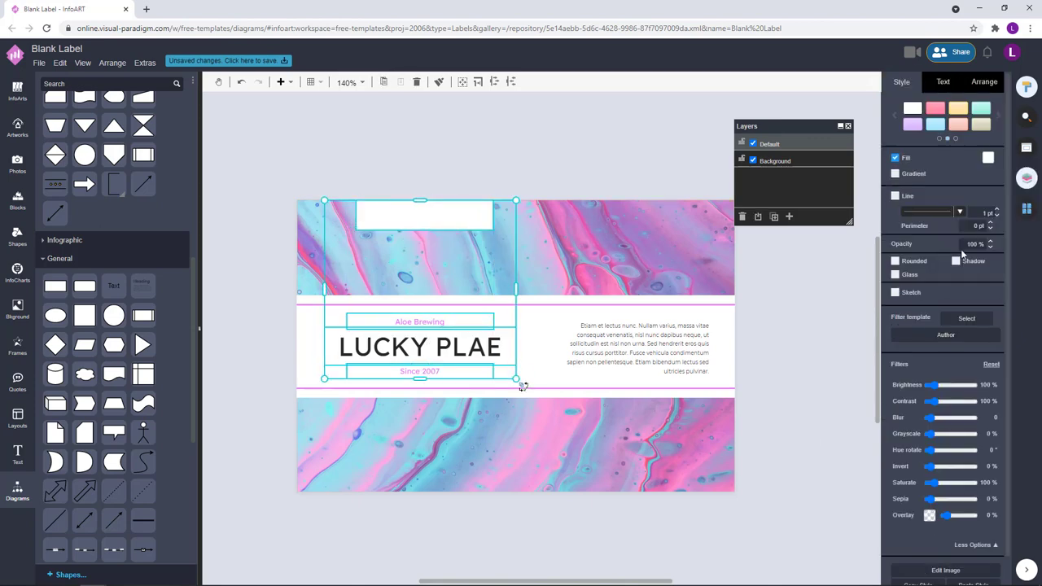
pyautogui.click(986, 85)
pyautogui.click(916, 383)
pyautogui.click(491, 167)
# Place a copy of the white rectangle at the label's bottom edge, in line with the top rectangle and the title lines.
pyautogui.moveTo(462, 210); pyautogui.dragTo(463, 469)
pyautogui.click(467, 545)
pyautogui.click(464, 481)
pyautogui.keyDown('shift'); pyautogui.click(440, 371); pyautogui.keyUp('shift')
pyautogui.keyDown('shift'); pyautogui.click(441, 347); pyautogui.keyUp('shift')
pyautogui.keyDown('shift'); pyautogui.click(441, 322); pyautogui.keyUp('shift')
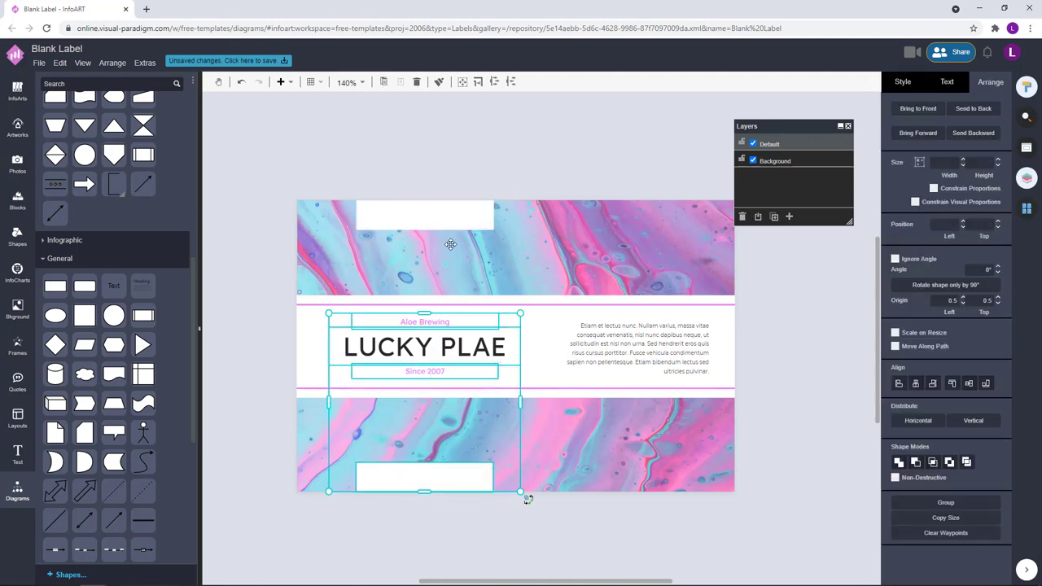
pyautogui.keyDown('shift'); pyautogui.click(458, 215); pyautogui.keyUp('shift')
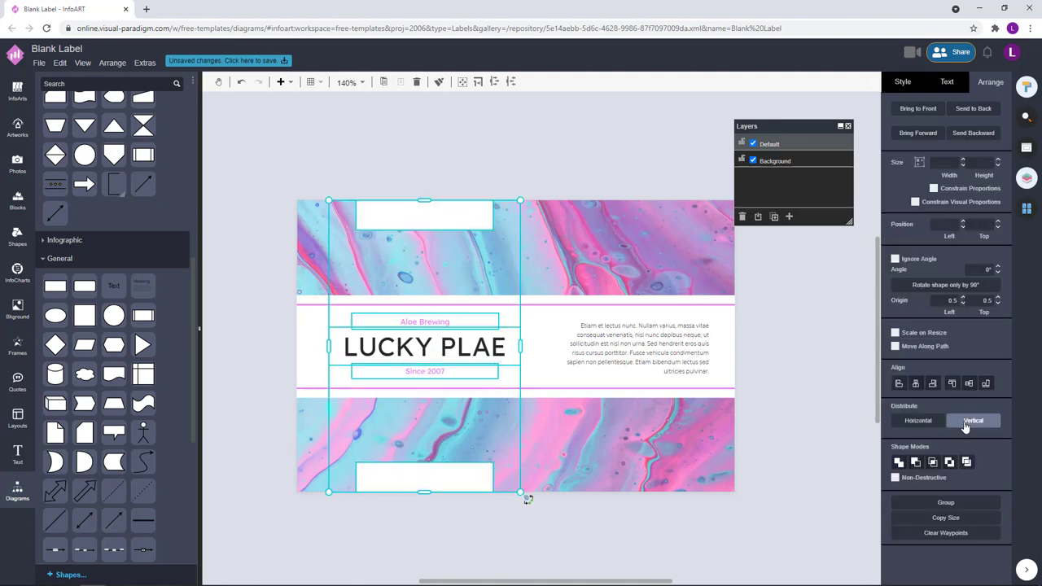
pyautogui.click(510, 177)
# Move the paragraph slightly left, and centre it together with the title lines and both white rectangles horizontally on the label.
pyautogui.moveTo(695, 357); pyautogui.dragTo(687, 356)
pyautogui.moveTo(784, 375); pyautogui.dragTo(312, 310)
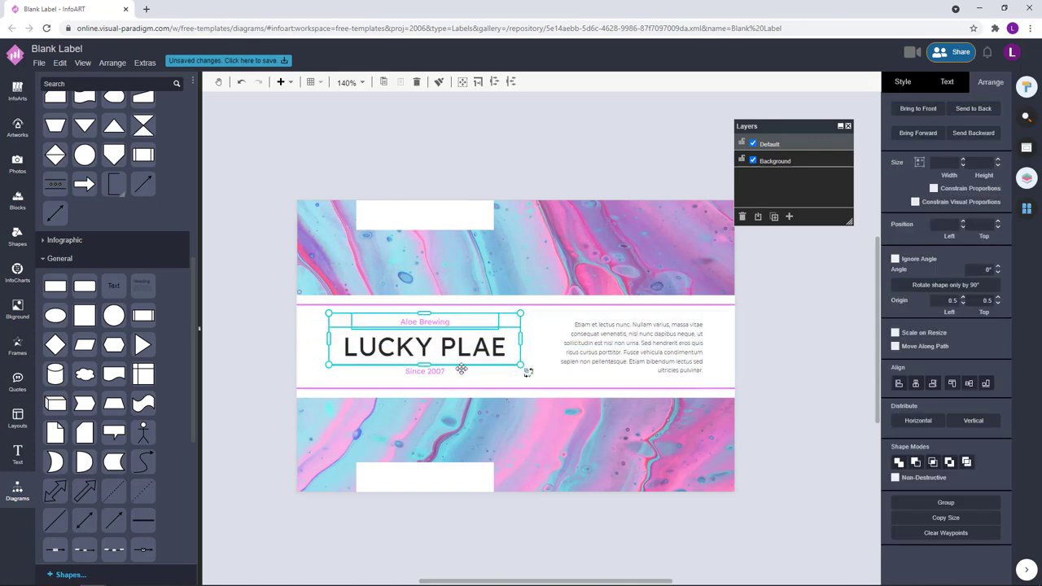
pyautogui.keyDown('shift'); pyautogui.click(435, 373); pyautogui.keyUp('shift')
pyautogui.keyDown('shift'); pyautogui.click(441, 217); pyautogui.keyUp('shift')
pyautogui.keyDown('shift'); pyautogui.click(439, 486); pyautogui.keyUp('shift')
pyautogui.moveTo(469, 228); pyautogui.dragTo(467, 228)
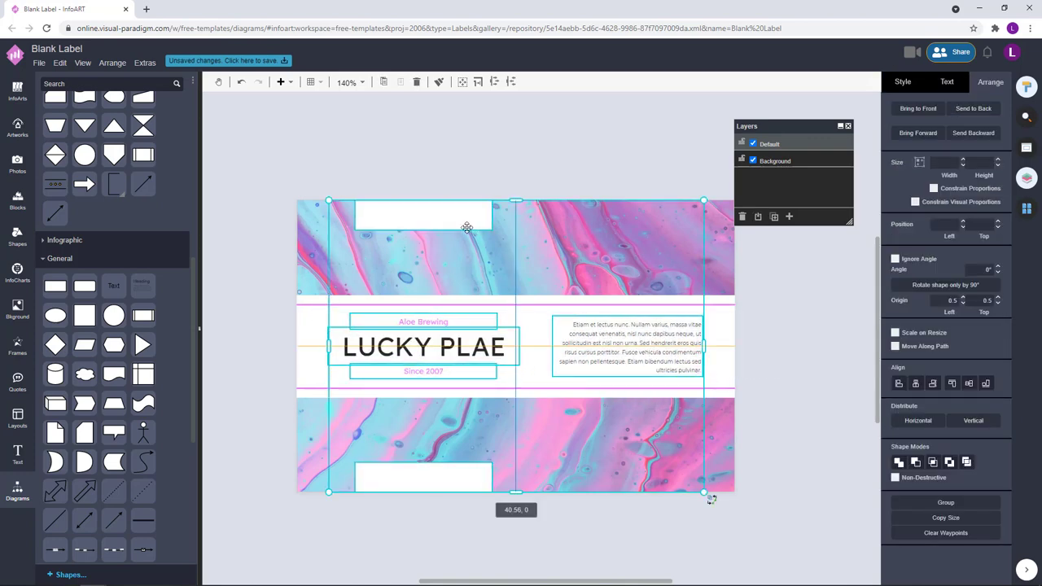
pyautogui.click(800, 369)
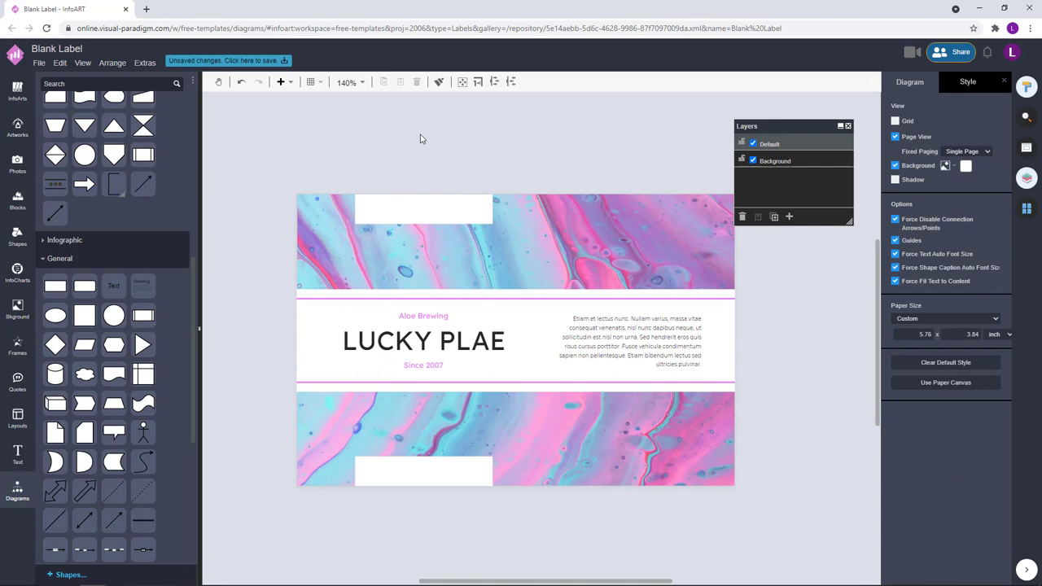
# Copy the Aloe Brewing line onto the bottom white rectangle and rewrite it as "500ml | 7.5% Alcohol".
pyautogui.moveTo(434, 316); pyautogui.dragTo(434, 466)
pyautogui.doubleClick(435, 466)
pyautogui.write('500ml | 7.5')
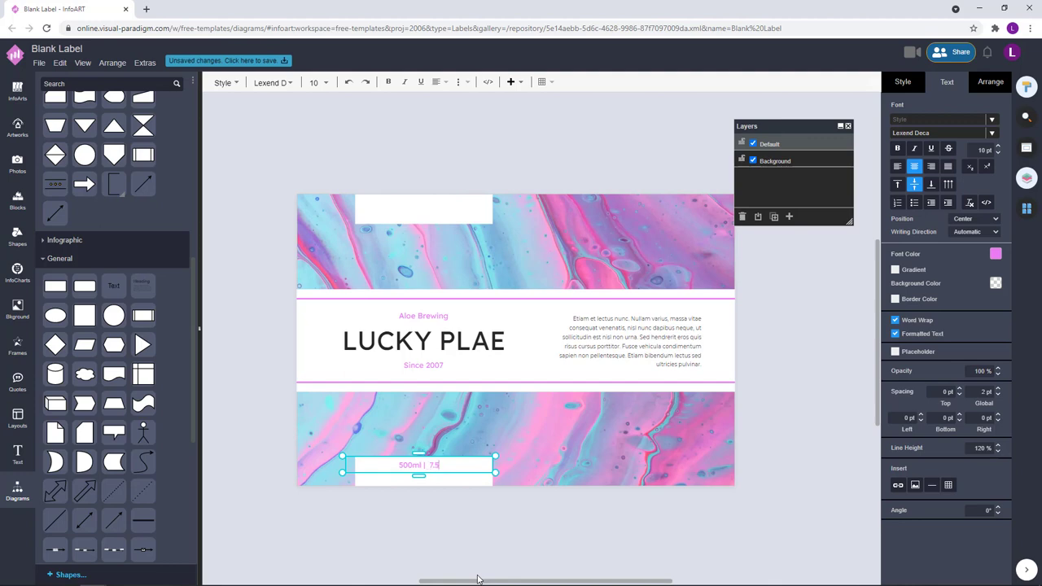
pyautogui.write('ohol')
pyautogui.click(399, 449)
# Copy the volume and alcohol line onto the top white rectangle and rewrite the copy as "Made in France".
pyautogui.moveTo(447, 467); pyautogui.dragTo(452, 210)
pyautogui.click(482, 538)
pyautogui.click(447, 472)
pyautogui.click(494, 213)
pyautogui.doubleClick(451, 210)
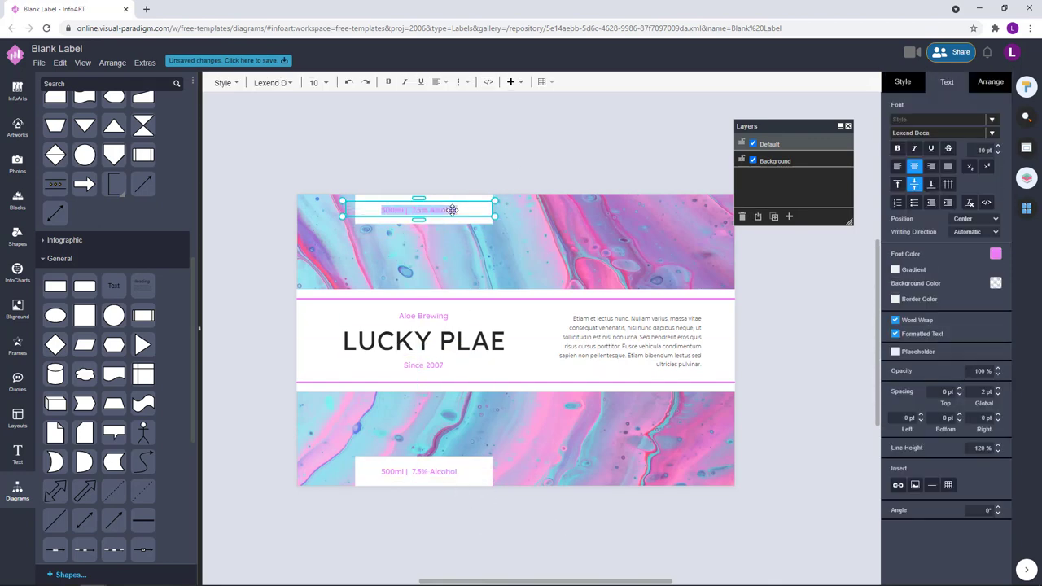
pyautogui.write('MA')
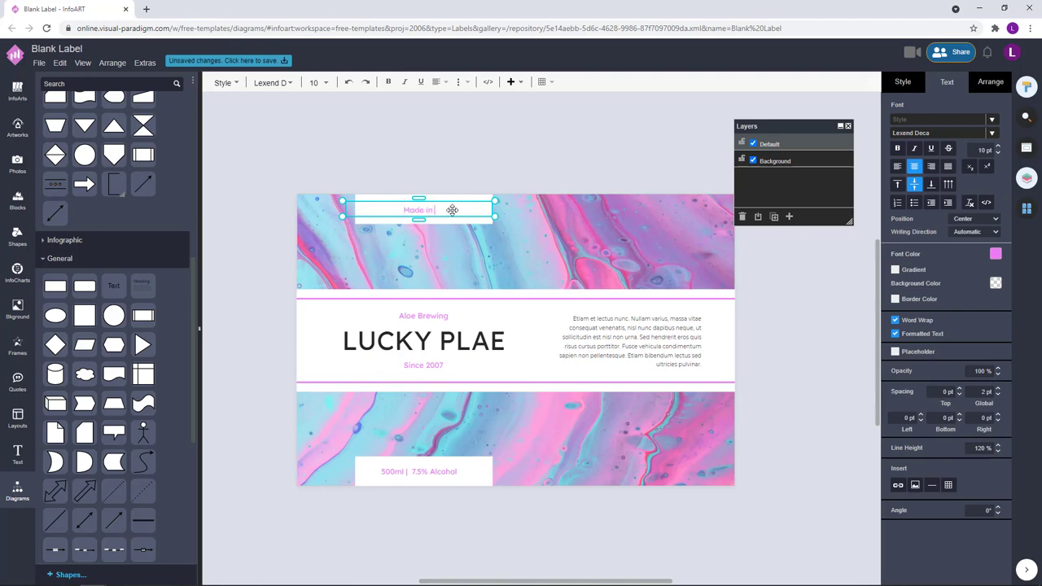
pyautogui.click(505, 168)
# Try Crimson Pro as the font of both the Made in France line and the volume and alcohol line.
pyautogui.click(438, 205)
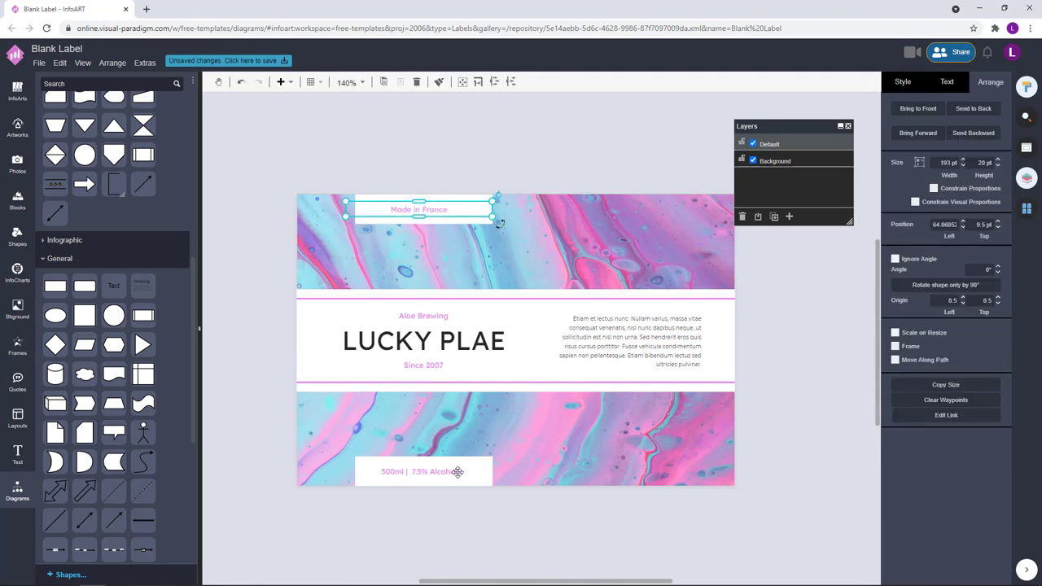
pyautogui.keyDown('shift'); pyautogui.click(458, 472); pyautogui.keyUp('shift')
pyautogui.click(947, 82)
pyautogui.click(994, 140)
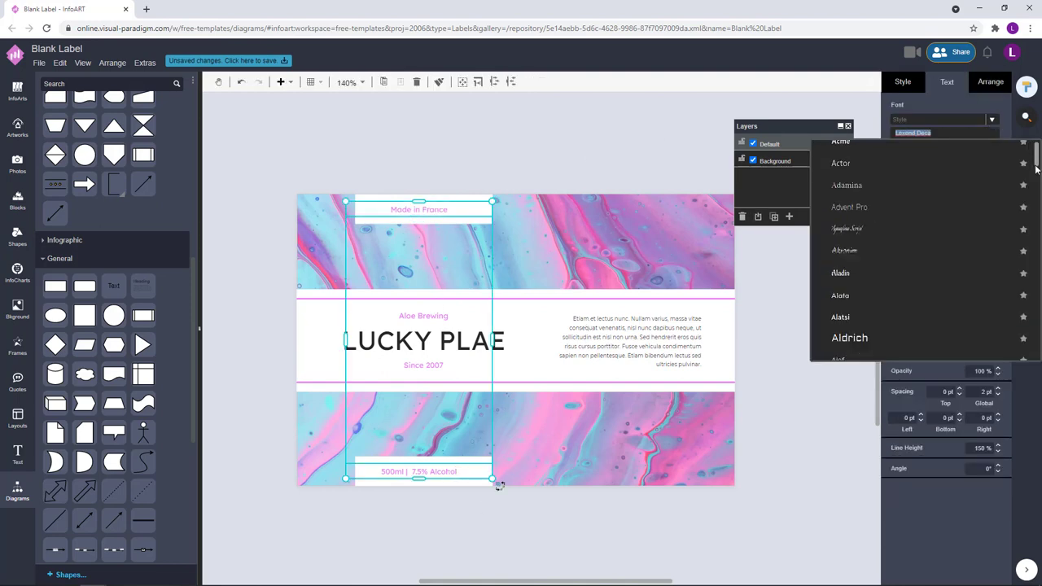
pyautogui.moveTo(1036, 146); pyautogui.dragTo(1036, 206)
pyautogui.click(912, 227)
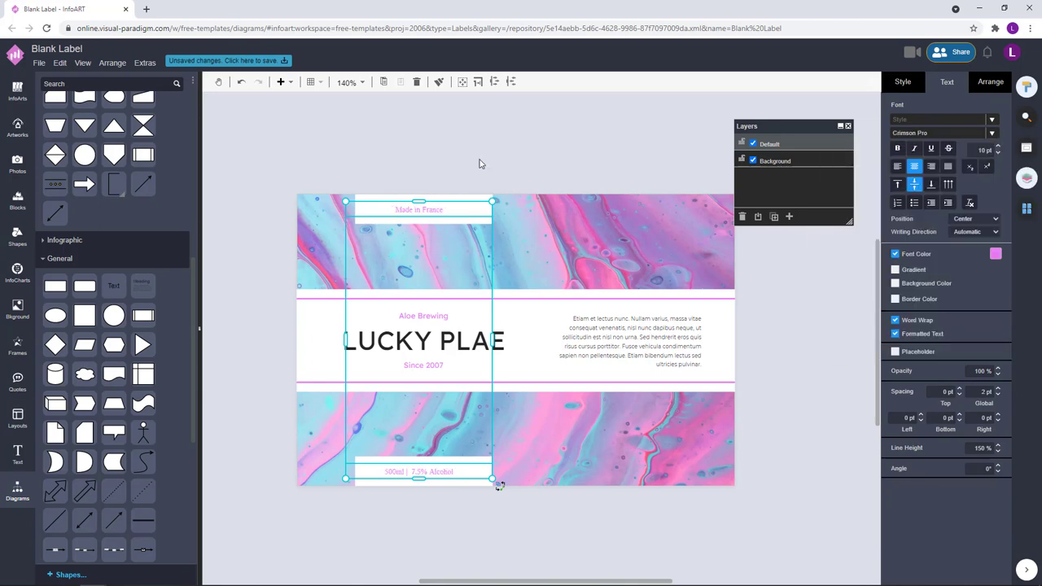
# Try Croissant One as the font of the two lines on the white rectangles.
pyautogui.click(992, 134)
pyautogui.moveTo(1035, 145); pyautogui.dragTo(1036, 203)
pyautogui.scroll(-2, 1035, 204)
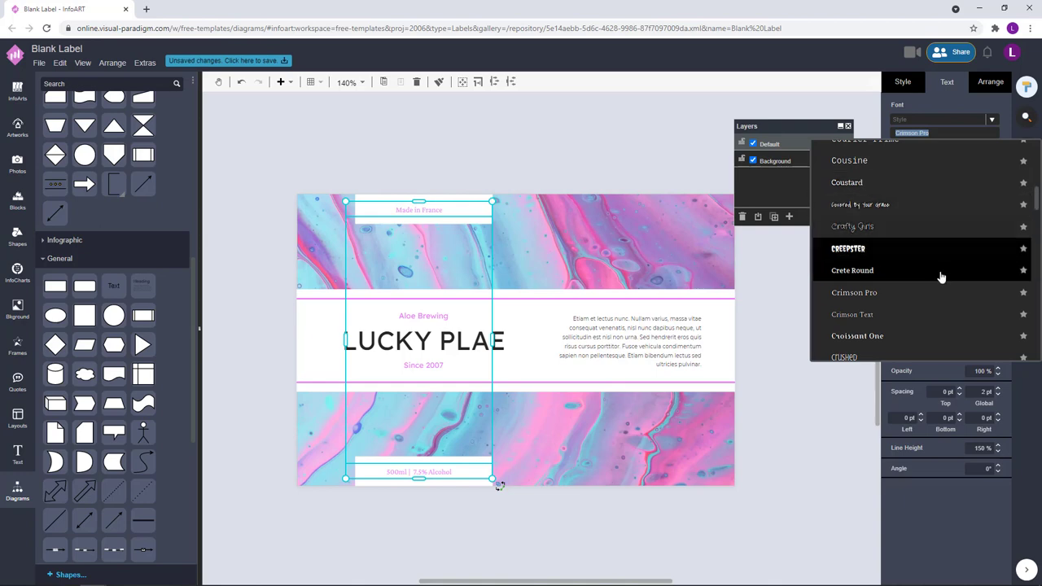
pyautogui.click(887, 335)
pyautogui.click(502, 155)
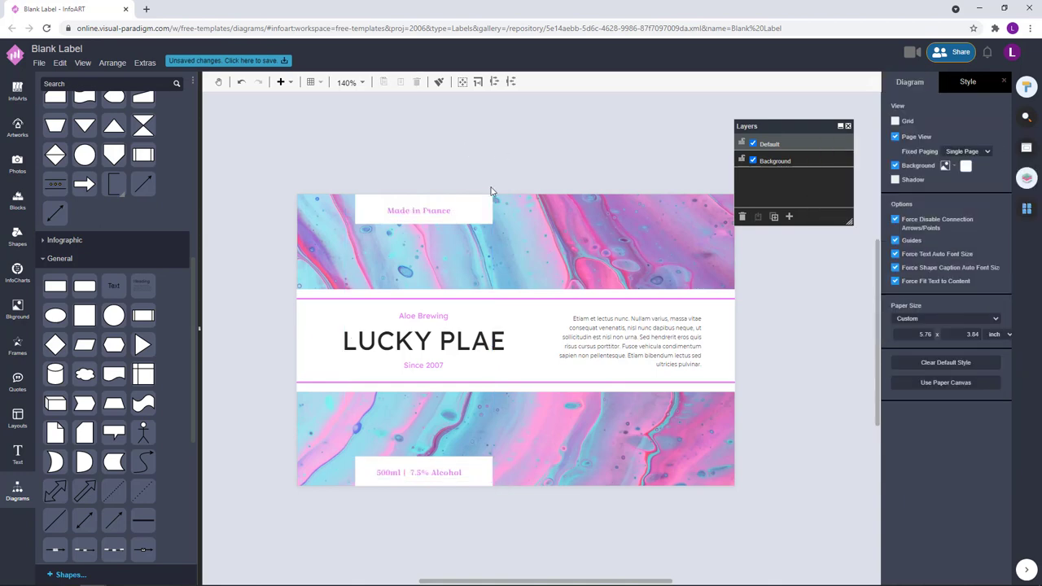
# Try a dark font colour on the Made in France line and the volume and alcohol line.
pyautogui.click(438, 210)
pyautogui.keyDown('shift'); pyautogui.click(447, 463); pyautogui.keyUp('shift')
pyautogui.click(995, 254)
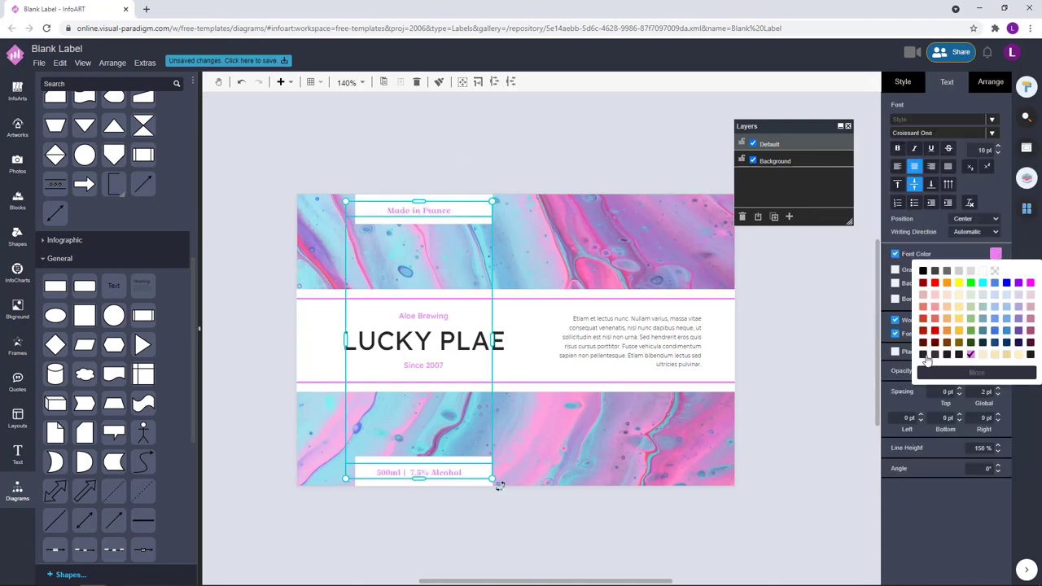
pyautogui.click(924, 355)
pyautogui.click(823, 326)
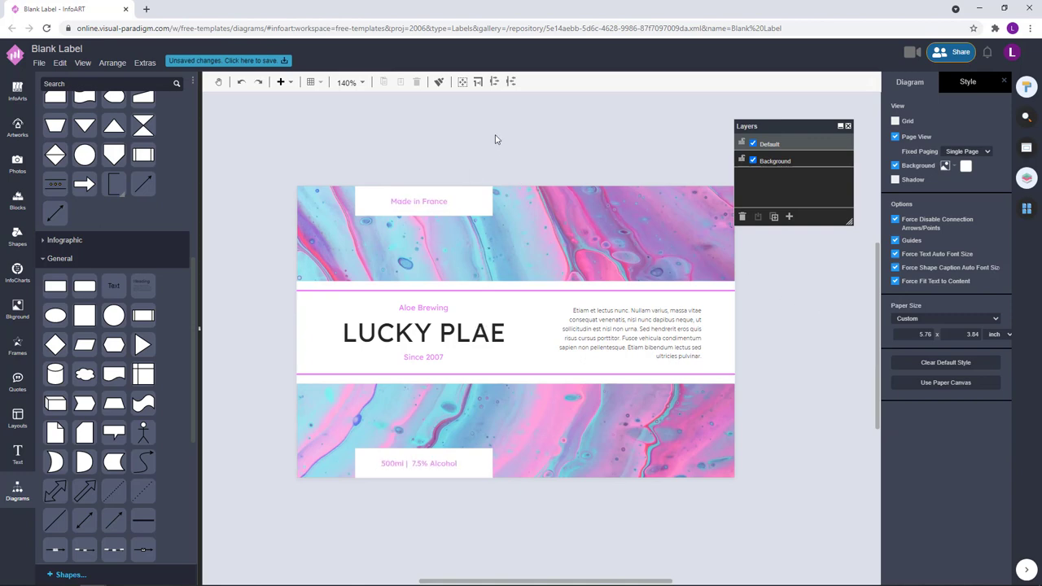
# Try Goblin One as the font of the LUCKY PLAE title and undo it.
pyautogui.click(441, 318)
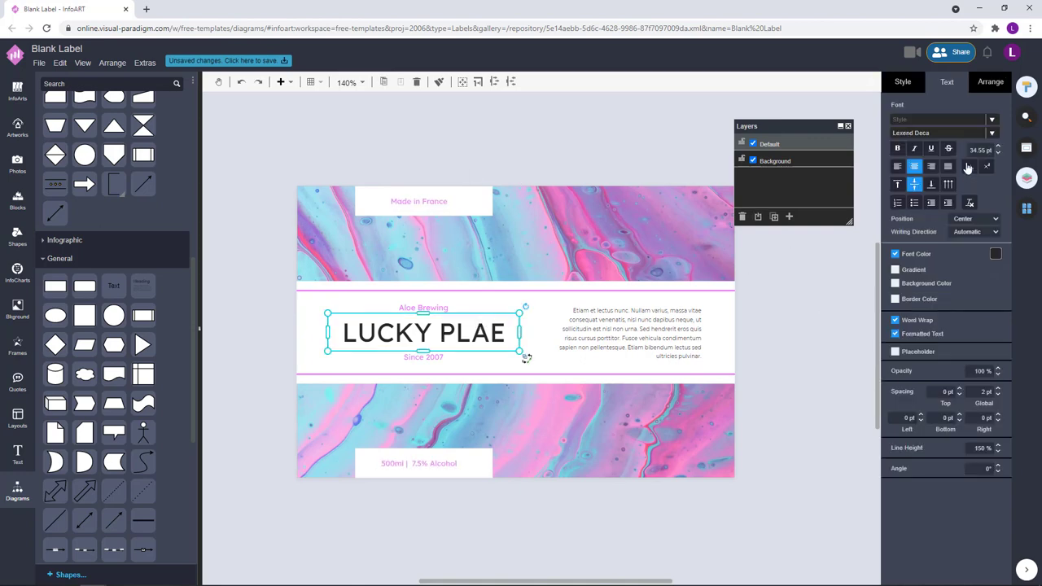
pyautogui.click(992, 134)
pyautogui.moveTo(1037, 158); pyautogui.dragTo(1037, 187)
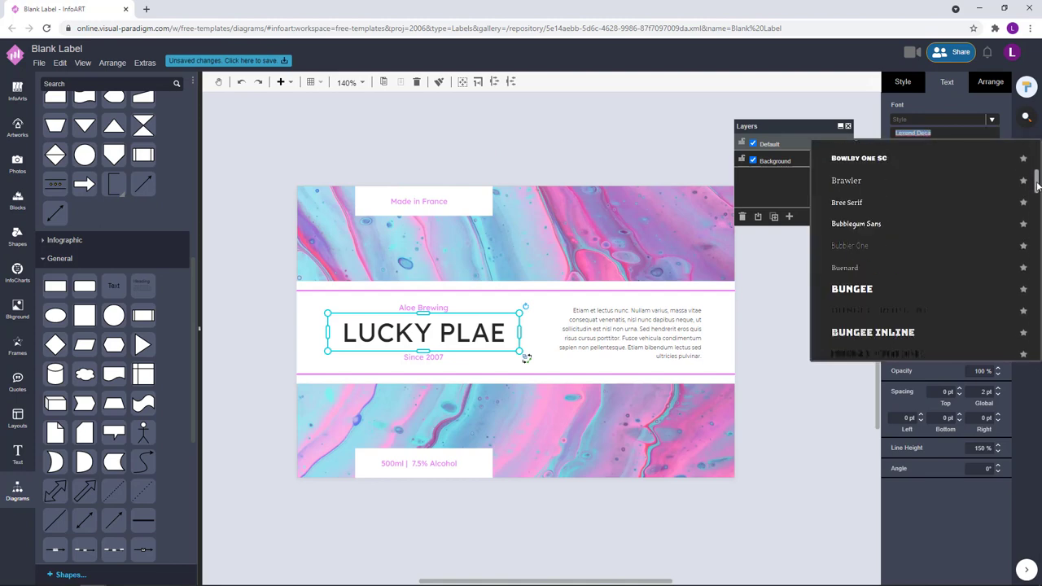
pyautogui.scroll(-2, 1036, 185)
pyautogui.scroll(5, 1036, 193)
pyautogui.click(855, 188)
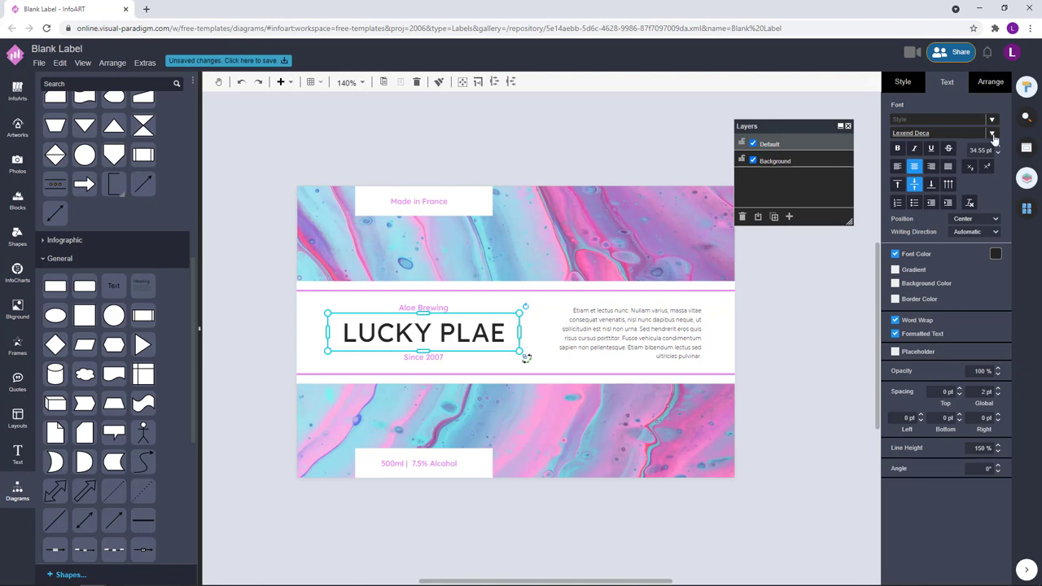
pyautogui.click(992, 133)
pyautogui.scroll(-15, 1037, 221)
pyautogui.scroll(-5, 904, 241)
pyautogui.click(904, 242)
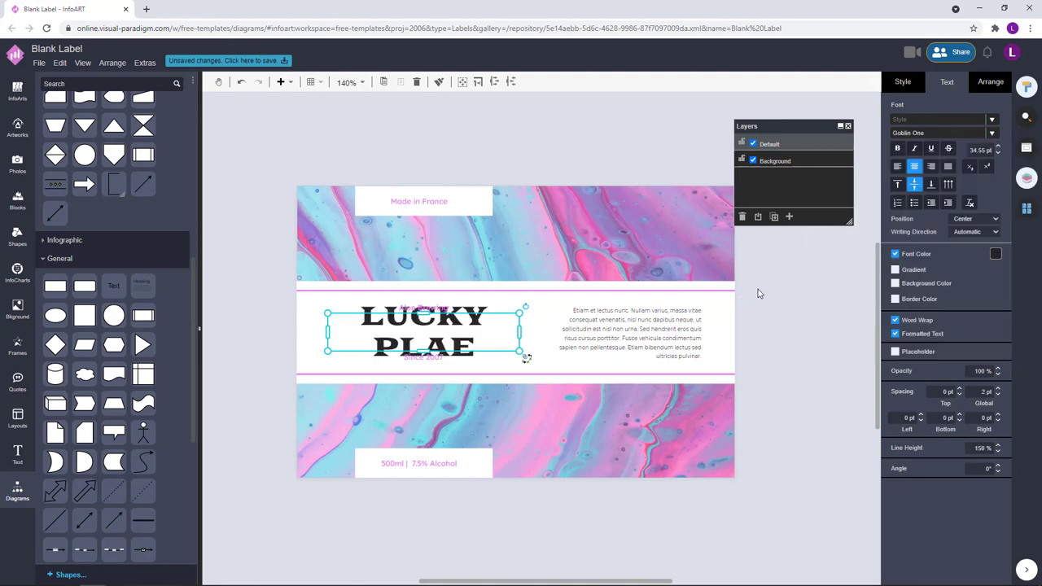
pyautogui.hotkey('ctrl', 'z')
# Browse further fonts for the LUCKY PLAE title, try Plaster on it and undo that change.
pyautogui.click(484, 328)
pyautogui.click(992, 133)
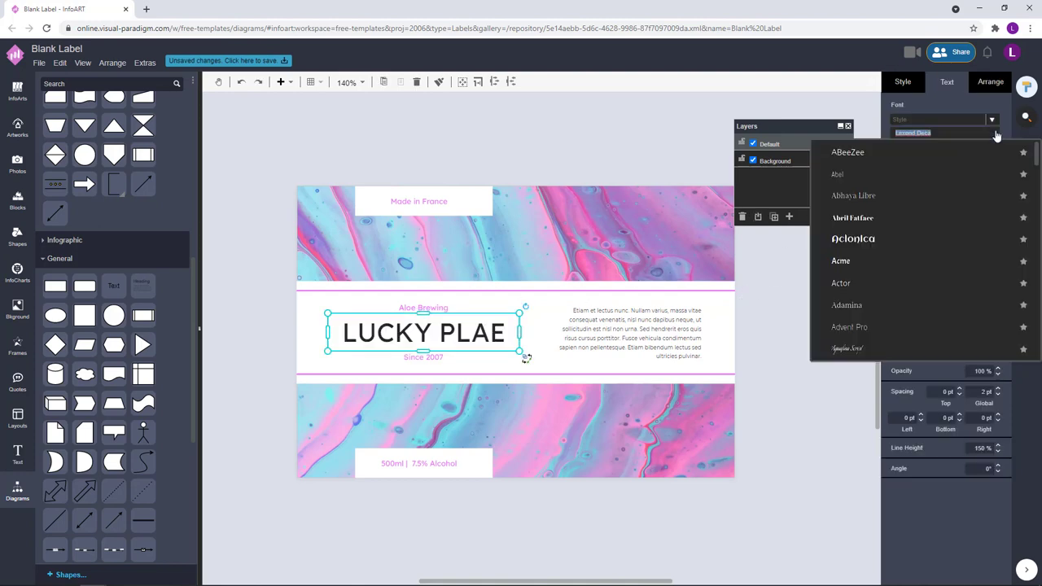
pyautogui.moveTo(1037, 166); pyautogui.dragTo(1036, 240)
pyautogui.scroll(-15, 1037, 240)
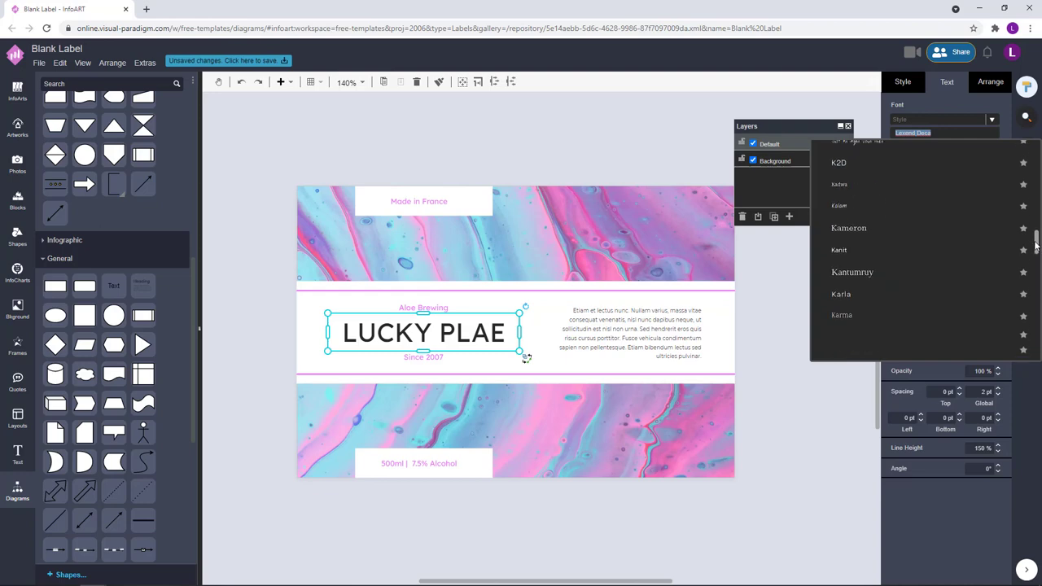
pyautogui.scroll(-3, 1036, 244)
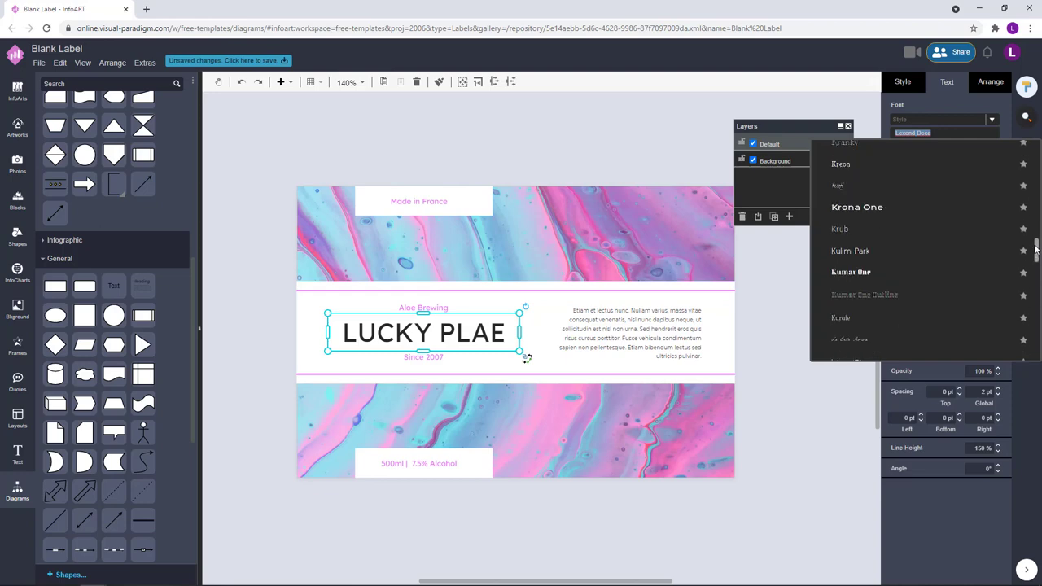
pyautogui.click(879, 272)
pyautogui.click(992, 136)
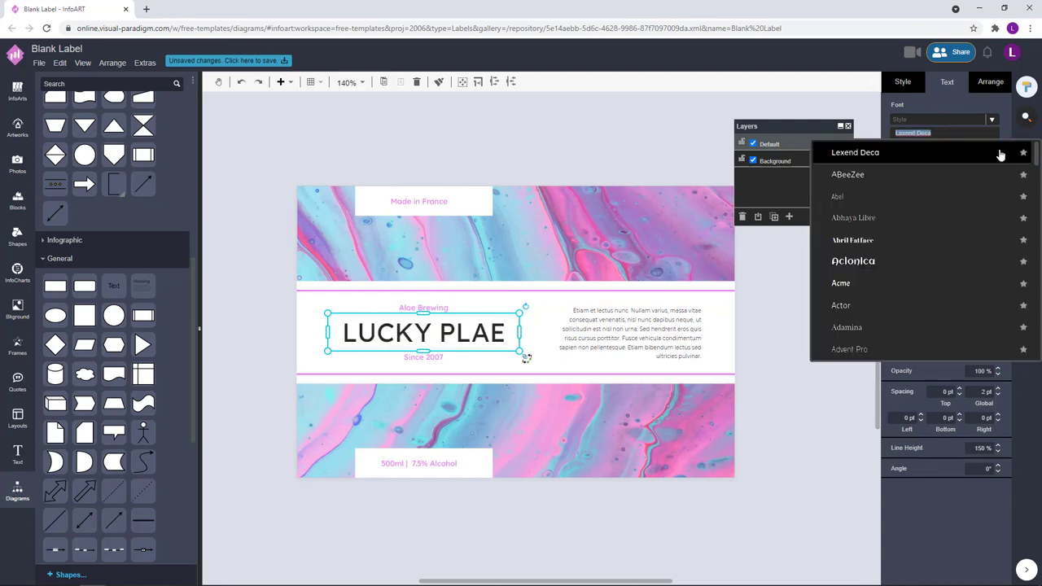
pyautogui.scroll(-3, 1035, 253)
pyautogui.scroll(-10, 1036, 260)
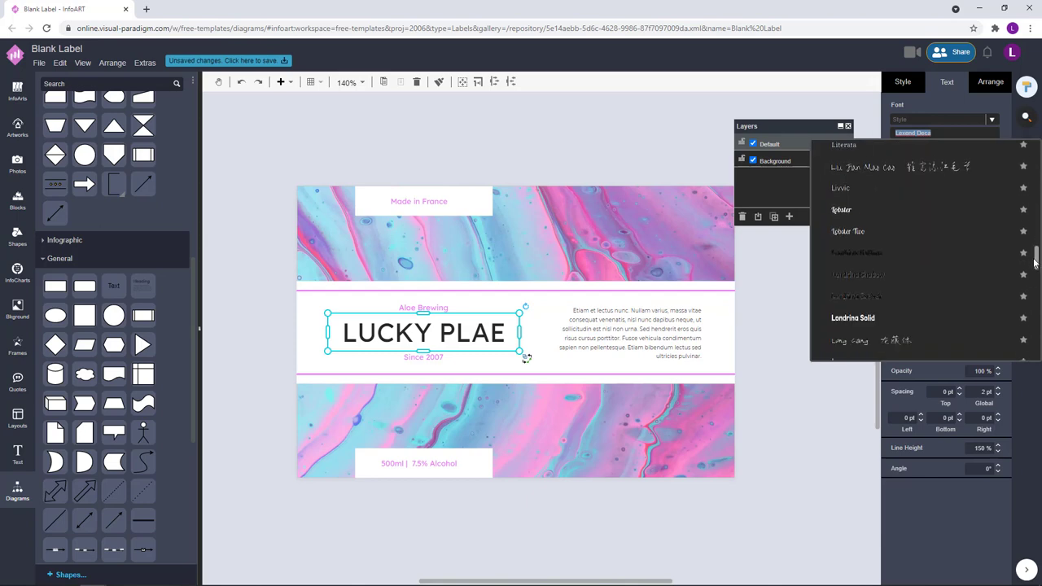
pyautogui.scroll(-10, 1036, 264)
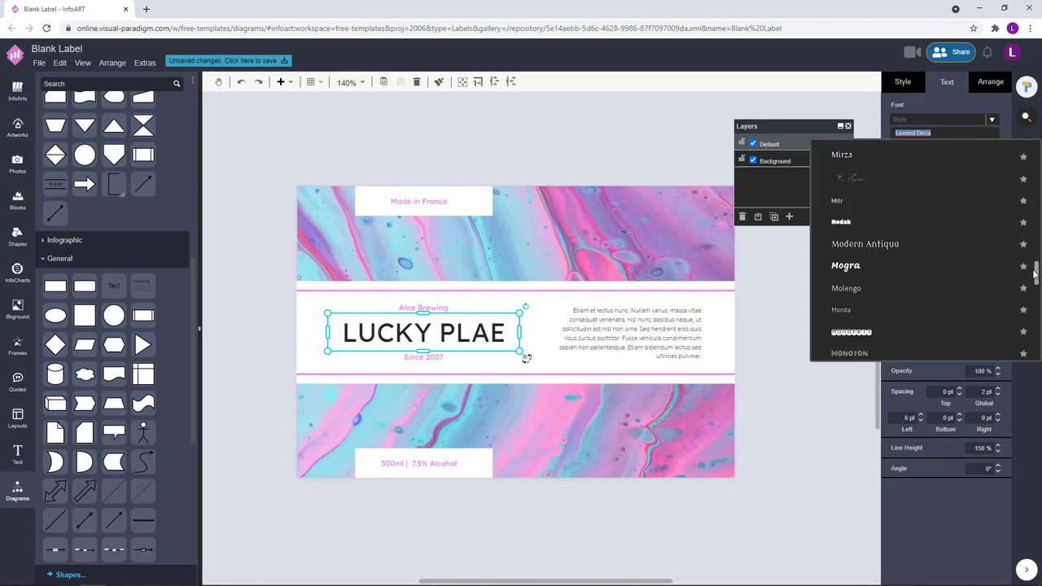
pyautogui.moveTo(1033, 271); pyautogui.dragTo(1032, 296)
pyautogui.click(949, 289)
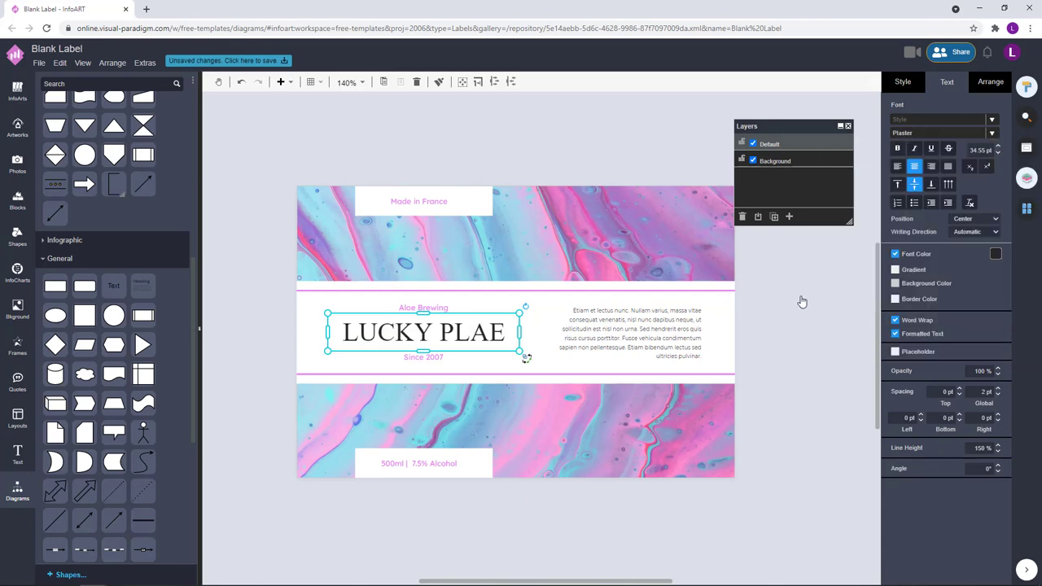
pyautogui.hotkey('ctrl', 'z')
# Set the font of the LUCKY PLAE title to Song Myung.
pyautogui.click(936, 133)
pyautogui.moveTo(1036, 162); pyautogui.dragTo(1035, 324)
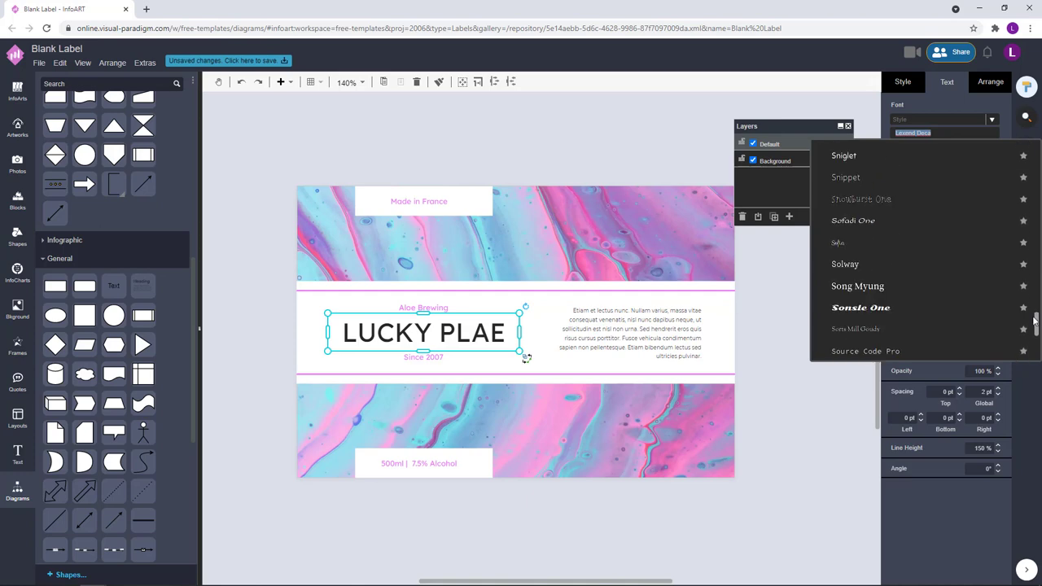
pyautogui.click(850, 284)
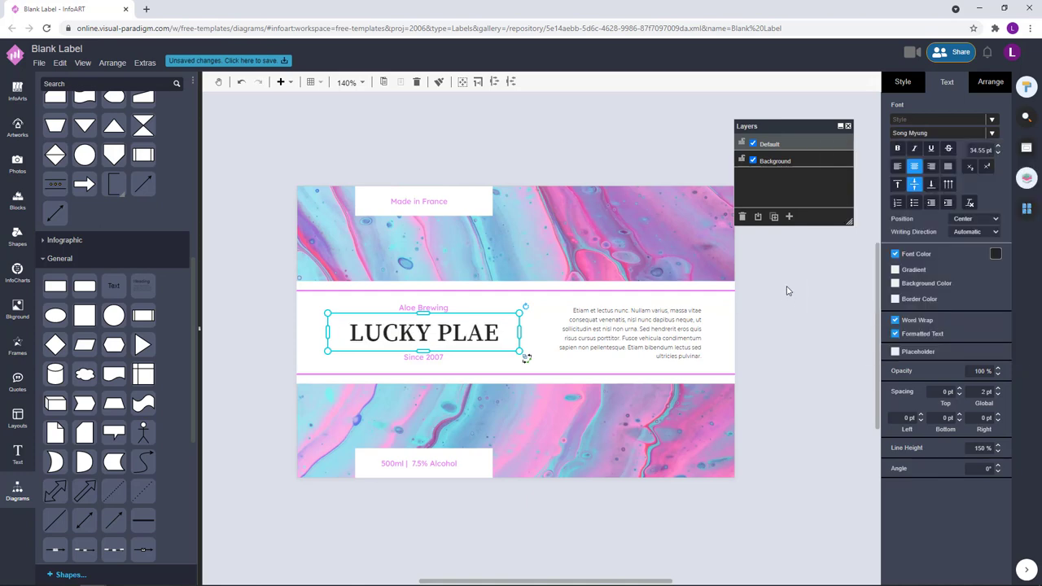
pyautogui.click(790, 291)
# Slightly enlarge the title together with the Aloe Brewing and Since 2007 lines and reposition the three within the white band.
pyautogui.click(443, 331)
pyautogui.keyDown('shift'); pyautogui.click(433, 309); pyautogui.keyUp('shift')
pyautogui.keyDown('shift'); pyautogui.click(433, 358); pyautogui.keyUp('shift')
pyautogui.moveTo(519, 365); pyautogui.dragTo(534, 369)
pyautogui.moveTo(460, 337); pyautogui.dragTo(452, 336)
pyautogui.click(642, 300)
# Set the font size of the Aloe Brewing and Since 2007 lines to 10 pt.
pyautogui.click(448, 307)
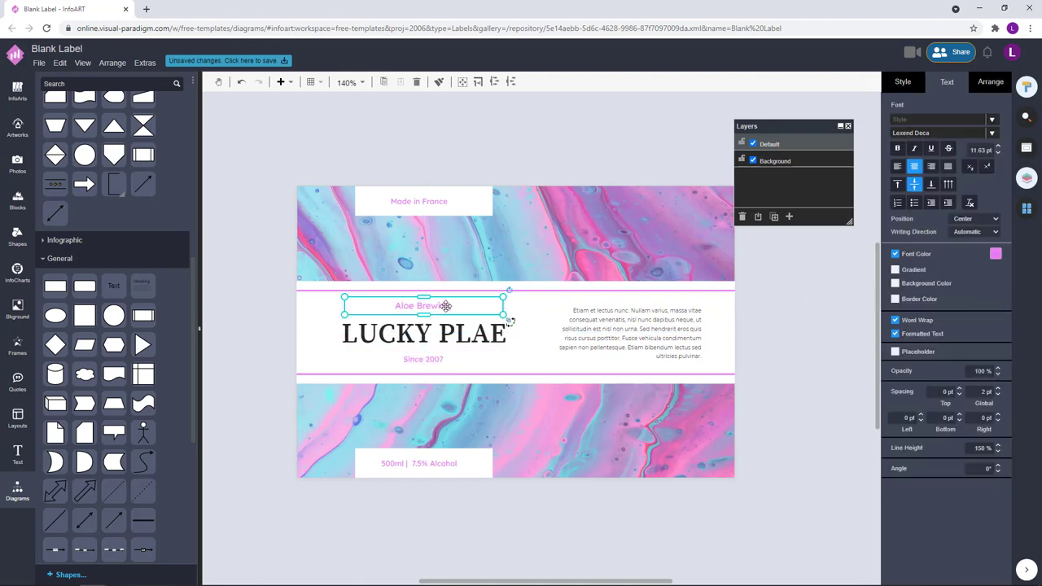
pyautogui.doubleClick(442, 359)
pyautogui.click(511, 332)
pyautogui.click(425, 360)
pyautogui.keyDown('shift'); pyautogui.click(446, 302); pyautogui.keyUp('shift')
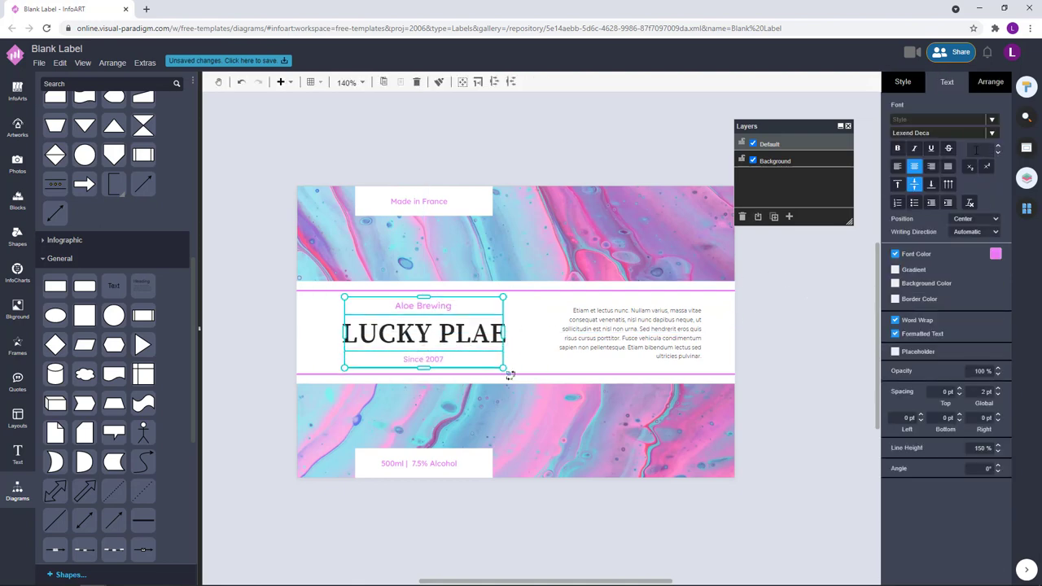
pyautogui.click(976, 150)
pyautogui.write('10')
pyautogui.press('Return')
pyautogui.moveTo(977, 152); pyautogui.dragTo(1006, 153)
pyautogui.click(775, 328)
pyautogui.click(438, 306)
pyautogui.keyDown('shift'); pyautogui.click(432, 361); pyautogui.keyUp('shift')
pyautogui.write('1')
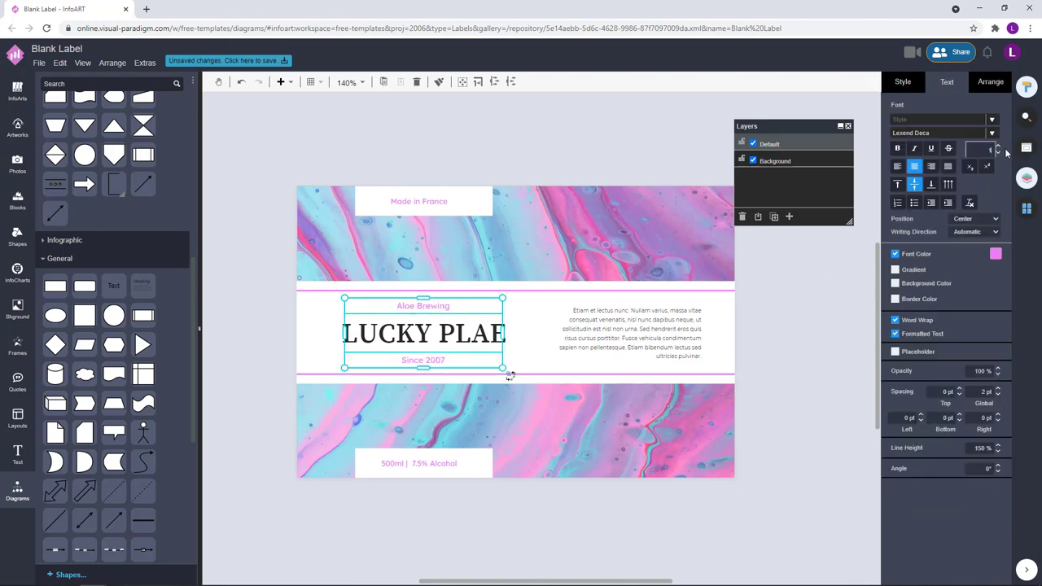
pyautogui.click(815, 254)
# Give the Made in France line and the volume and alcohol line the Song Myung font and a dark font colour.
pyautogui.click(432, 203)
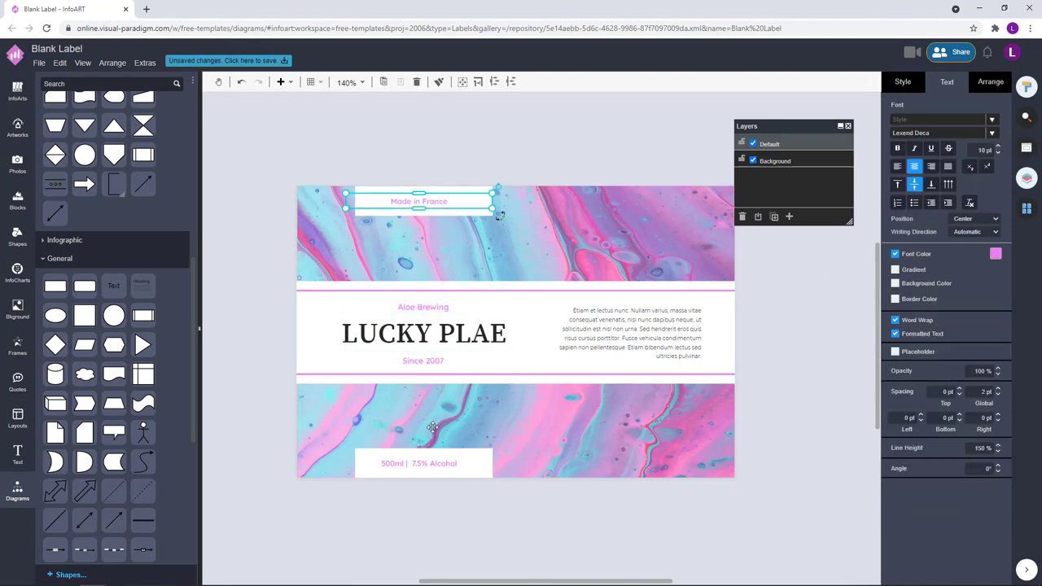
pyautogui.doubleClick(482, 333)
pyautogui.click(798, 286)
pyautogui.click(432, 203)
pyautogui.keyDown('shift'); pyautogui.click(430, 463); pyautogui.keyUp('shift')
pyautogui.click(941, 133)
pyautogui.write('song')
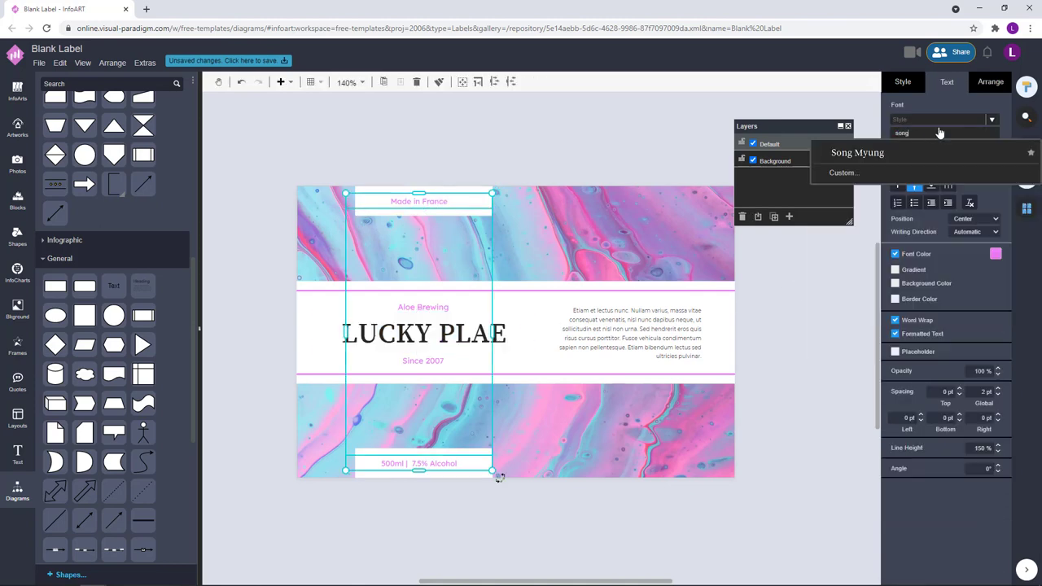
pyautogui.click(892, 154)
pyautogui.click(995, 253)
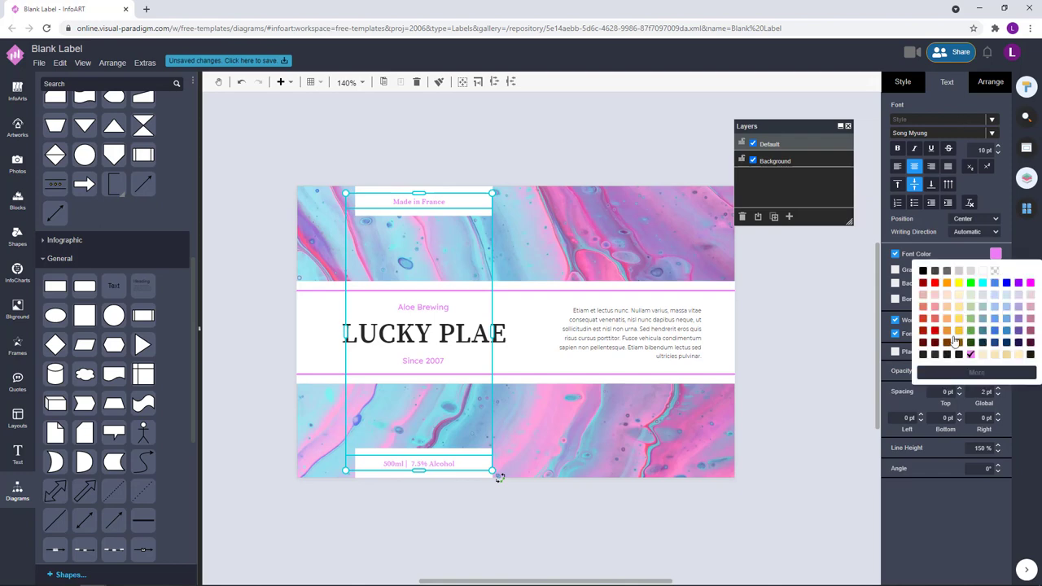
pyautogui.click(762, 361)
# Try a 15 pt font size and smaller ones on the two lines in the white rectangles, and return both to 10 pt.
pyautogui.click(427, 198)
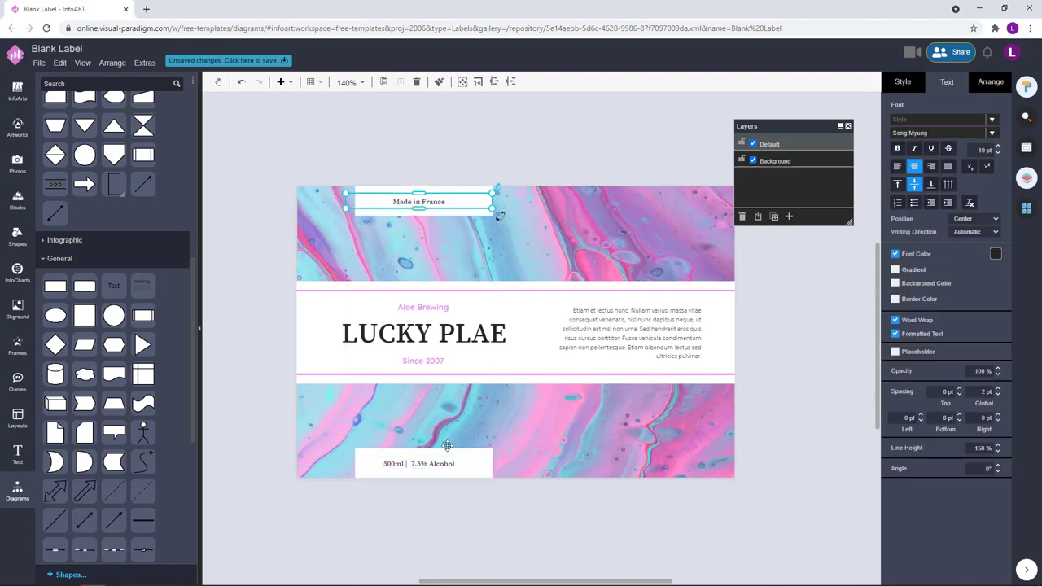
pyautogui.keyDown('shift'); pyautogui.click(440, 462); pyautogui.keyUp('shift')
pyautogui.press('Return')
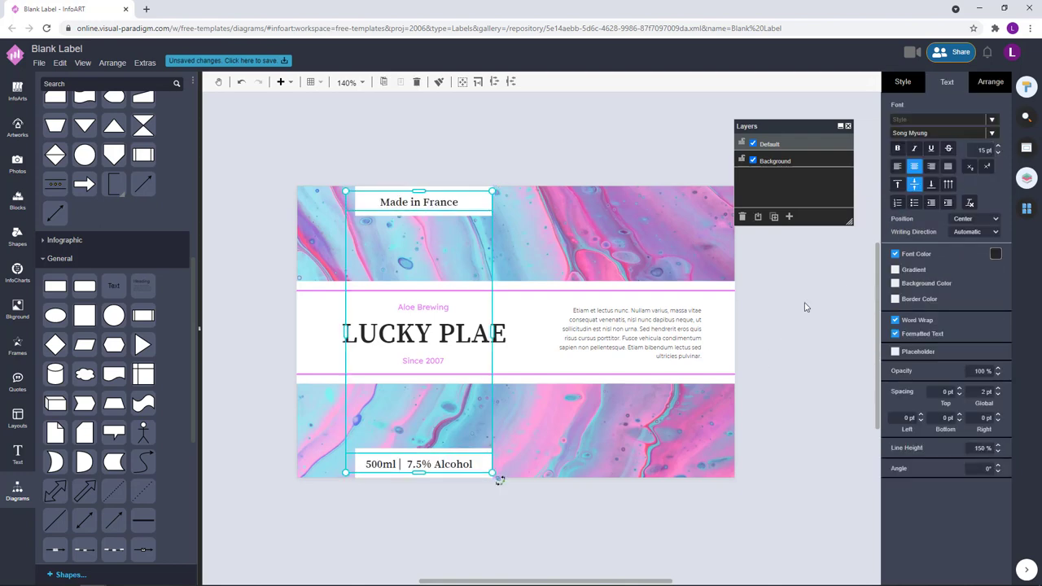
pyautogui.press('Return')
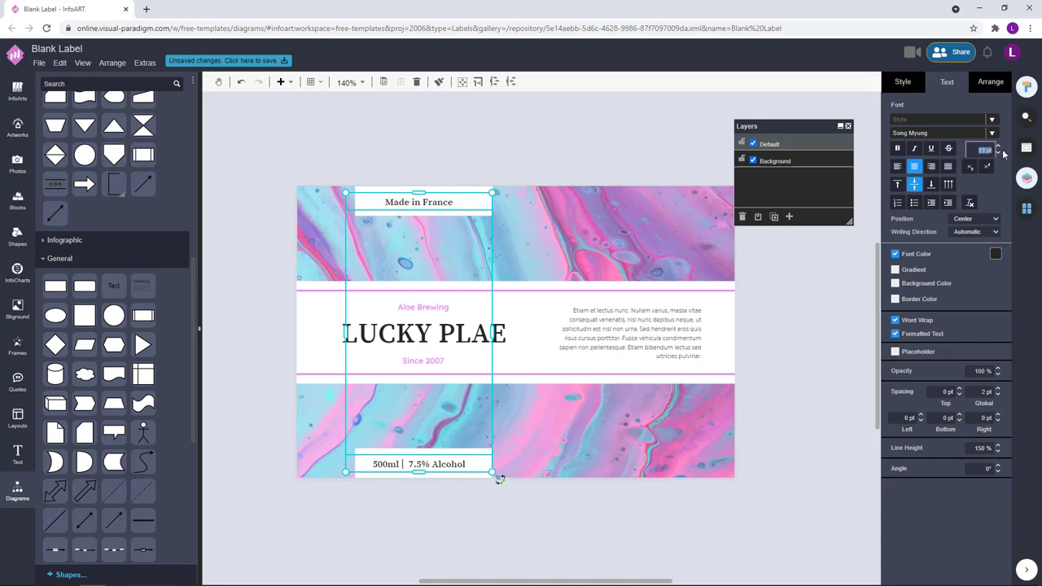
pyautogui.click(998, 153)
pyautogui.click(801, 364)
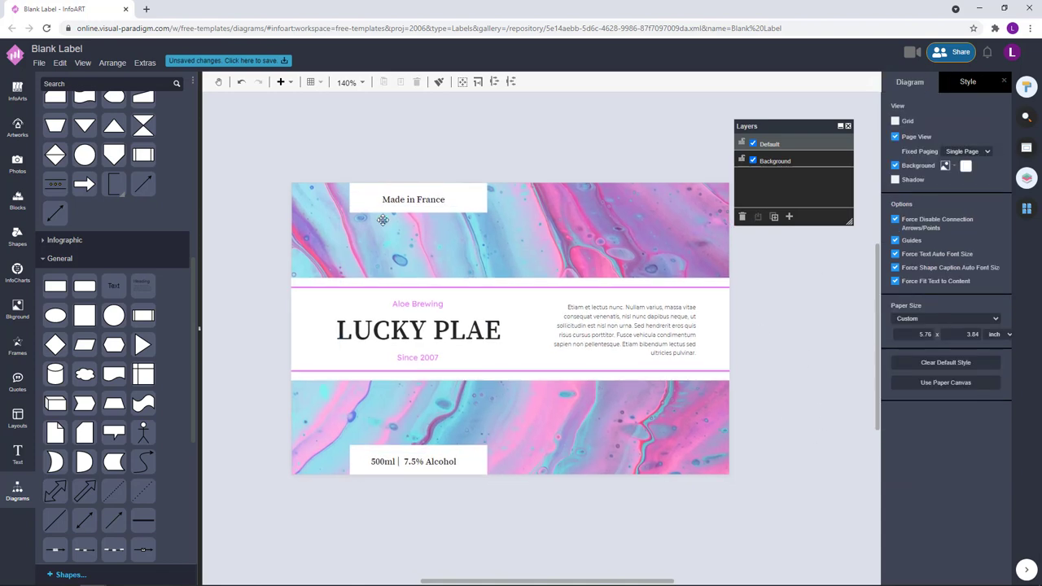
pyautogui.moveTo(517, 504)
pyautogui.mouseDown()
pyautogui.moveTo(338, 439)
pyautogui.moveTo(317, 396)
pyautogui.mouseUp()
pyautogui.click(444, 462)
pyautogui.keyDown('shift'); pyautogui.click(438, 205); pyautogui.keyUp('shift')
pyautogui.click(797, 390)
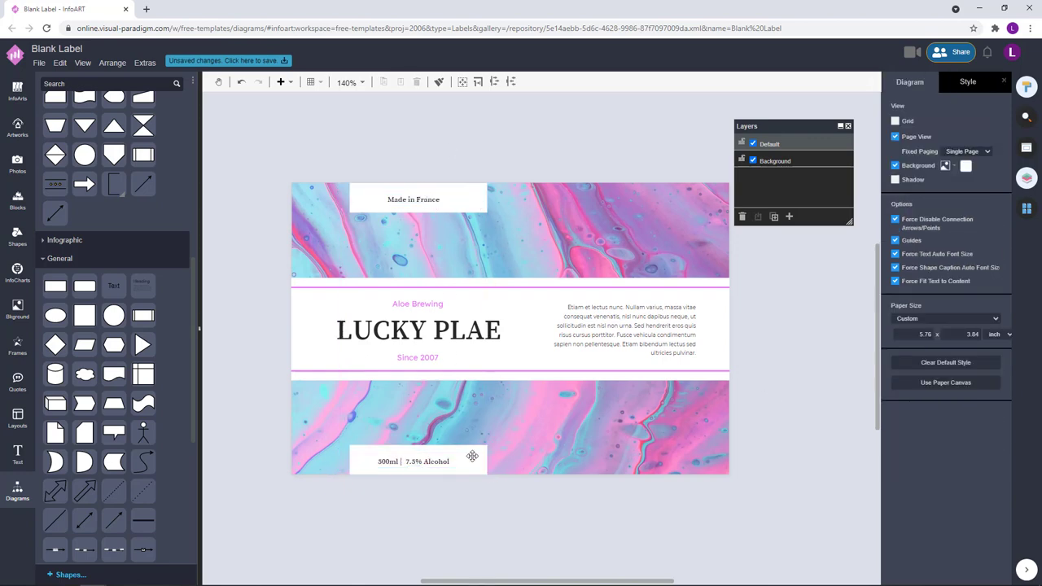
# Set the font of the Made in France line to Lexend Deca.
pyautogui.click(472, 456)
pyautogui.click(417, 202)
pyautogui.click(957, 134)
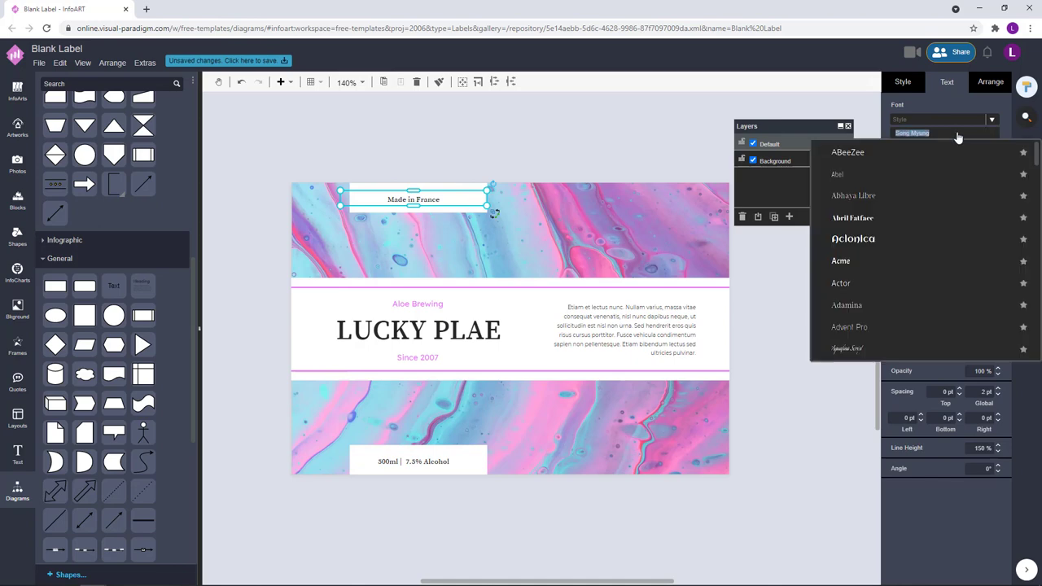
pyautogui.write('lex')
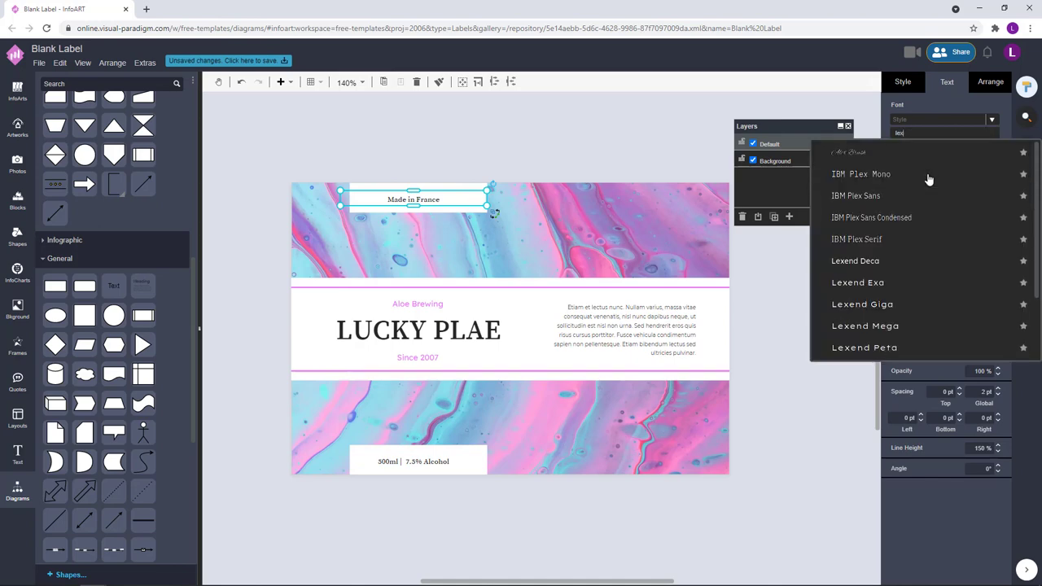
pyautogui.click(897, 261)
# Move the Made in France line off the label, above its upper edge, and set its font colour to pink.
pyautogui.click(502, 149)
pyautogui.moveTo(429, 202); pyautogui.dragTo(463, 163)
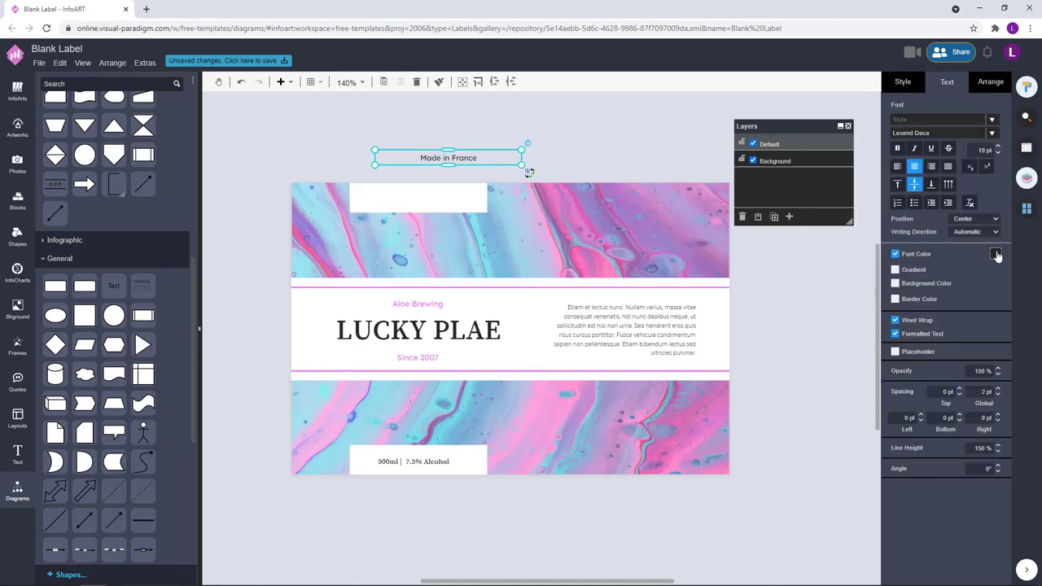
pyautogui.click(996, 255)
pyautogui.click(973, 355)
# Make the lower white rectangle taller and move it up from the label's edge together with the volume and alcohol line.
pyautogui.click(453, 422)
pyautogui.click(420, 447)
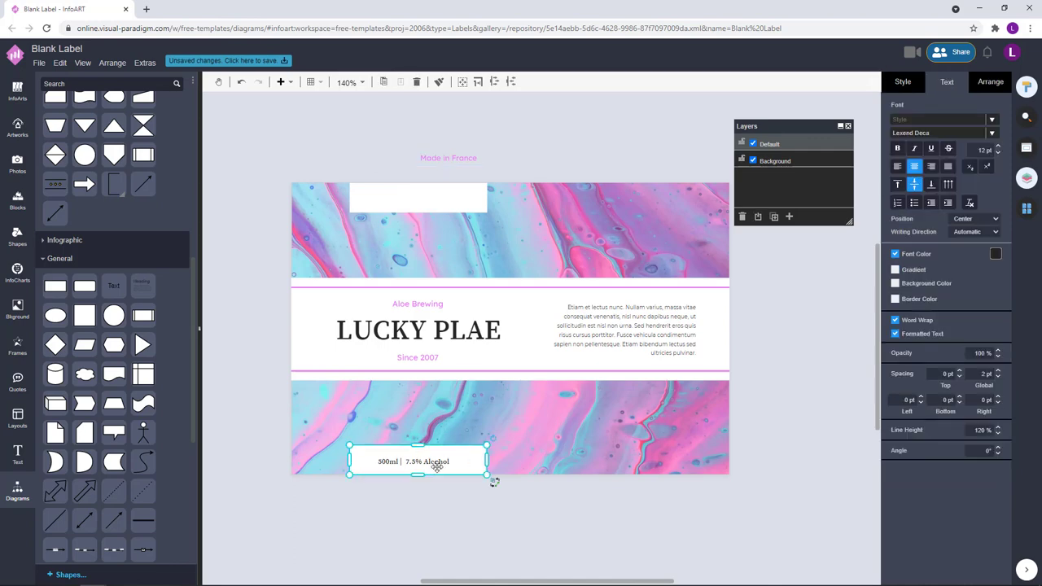
pyautogui.moveTo(437, 465); pyautogui.dragTo(437, 446)
pyautogui.click(562, 133)
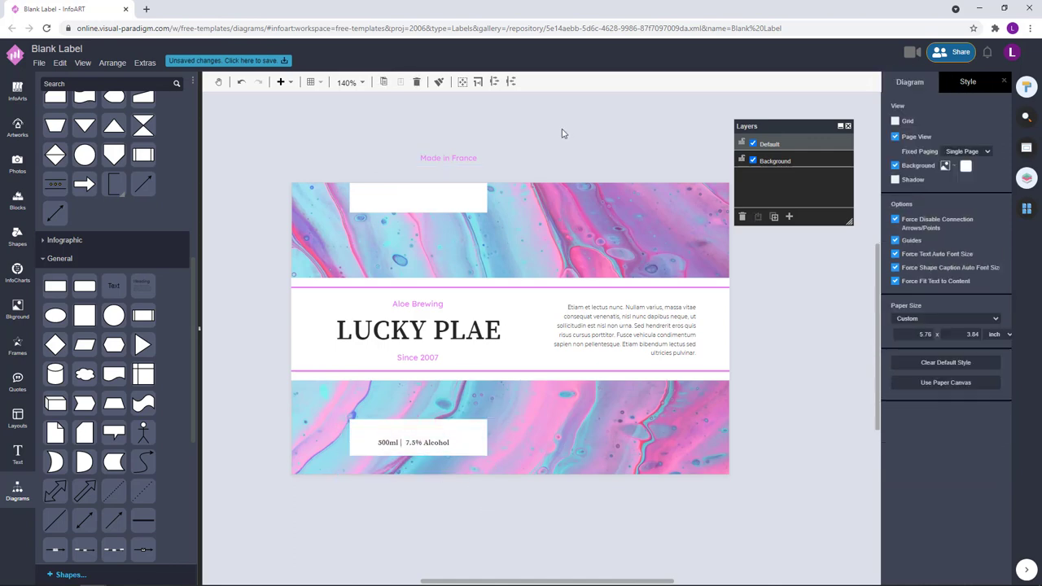
# Place the Made in France line in the lower white rectangle above the volume and alcohol line, and centre both lines on each other.
pyautogui.moveTo(450, 158); pyautogui.dragTo(445, 443)
pyautogui.click(466, 459)
pyautogui.click(439, 432)
pyautogui.keyDown('shift'); pyautogui.click(445, 444); pyautogui.keyUp('shift')
pyautogui.click(993, 84)
pyautogui.click(456, 496)
pyautogui.click(445, 434)
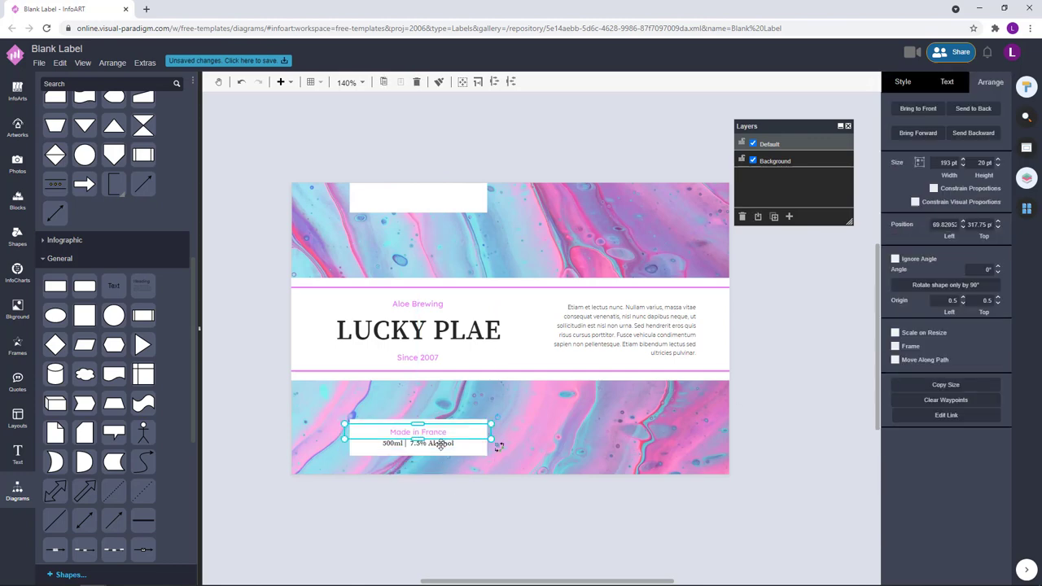
pyautogui.keyDown('shift'); pyautogui.click(442, 445); pyautogui.keyUp('shift')
pyautogui.click(441, 499)
# Delete the empty white rectangle at the label's upper edge.
pyautogui.moveTo(525, 498); pyautogui.dragTo(334, 403)
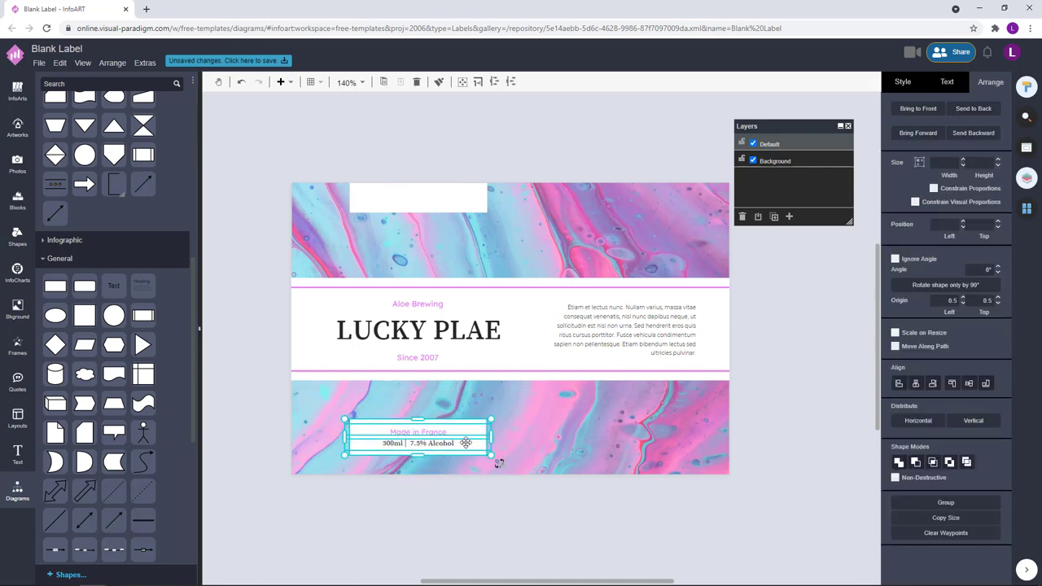
pyautogui.click(576, 167)
pyautogui.click(485, 422)
pyautogui.click(575, 197)
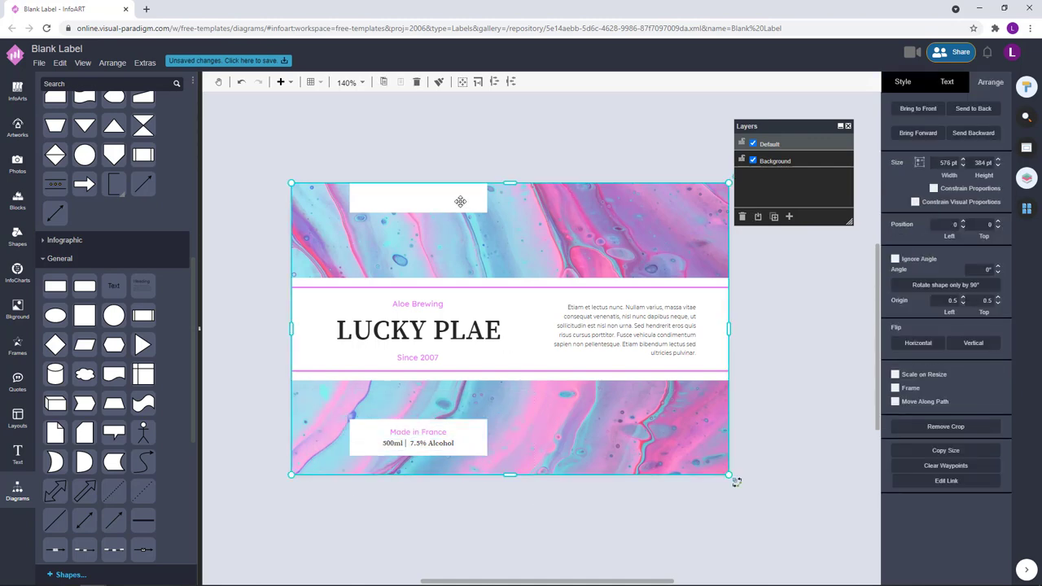
pyautogui.click(460, 203)
pyautogui.press('Delete')
# Place a copy of the taller lower white rectangle on the upper marbled band, directly above the original.
pyautogui.click(355, 432)
pyautogui.click(353, 445)
pyautogui.moveTo(354, 447); pyautogui.dragTo(356, 233)
pyautogui.click(557, 145)
pyautogui.moveTo(453, 220); pyautogui.dragTo(457, 226)
# Nudge the lower white rectangle and its two text lines slightly upward on the lower marbled band.
pyautogui.moveTo(562, 512); pyautogui.dragTo(305, 407)
pyautogui.click(494, 526)
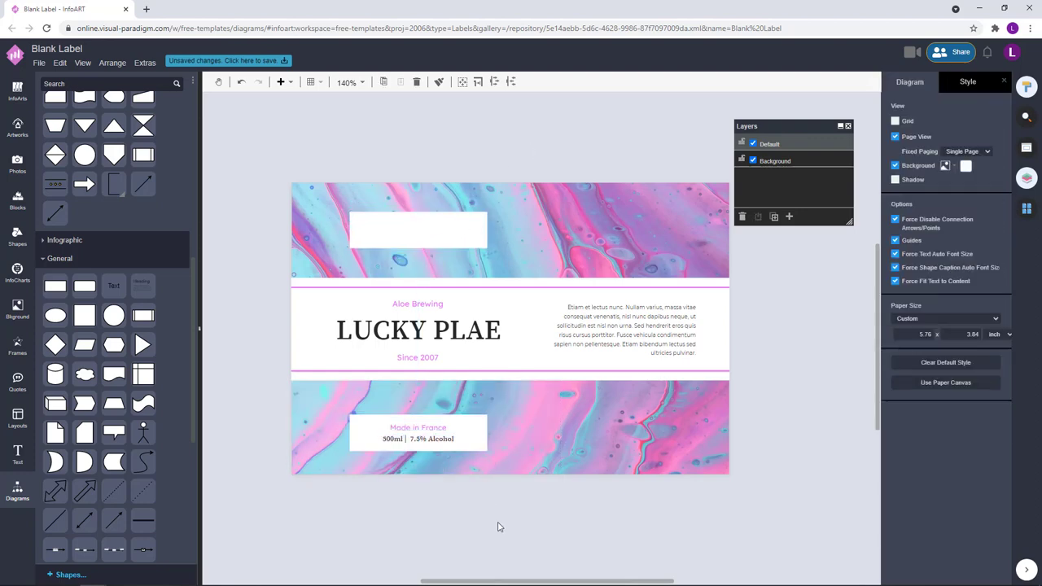
pyautogui.moveTo(564, 513); pyautogui.dragTo(312, 400)
pyautogui.click(521, 504)
pyautogui.moveTo(531, 511); pyautogui.dragTo(324, 397)
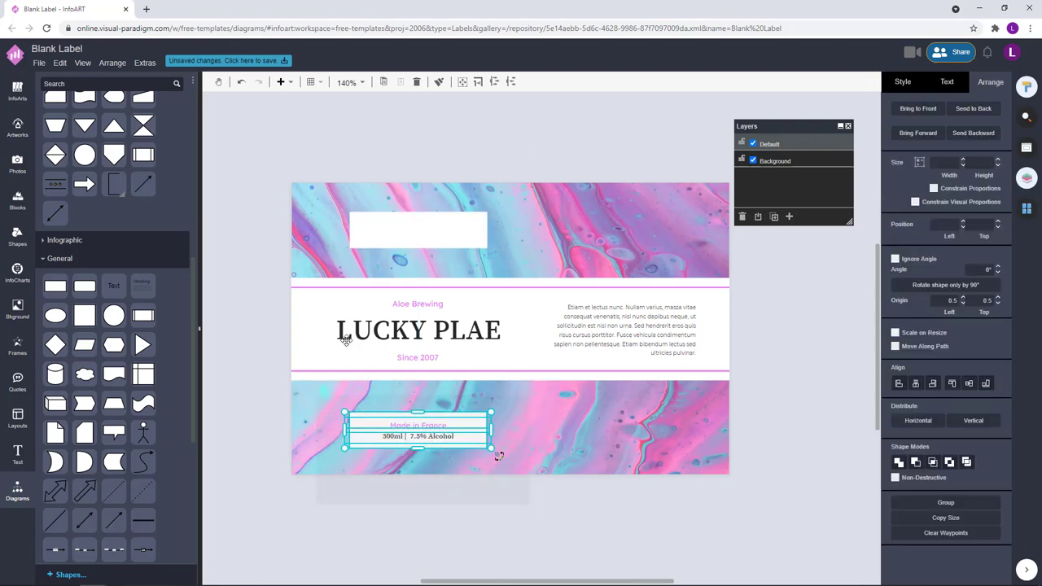
pyautogui.click(545, 151)
pyautogui.moveTo(545, 152); pyautogui.dragTo(579, 141)
pyautogui.moveTo(556, 469); pyautogui.dragTo(528, 498)
pyautogui.click(484, 435)
pyautogui.click(526, 512)
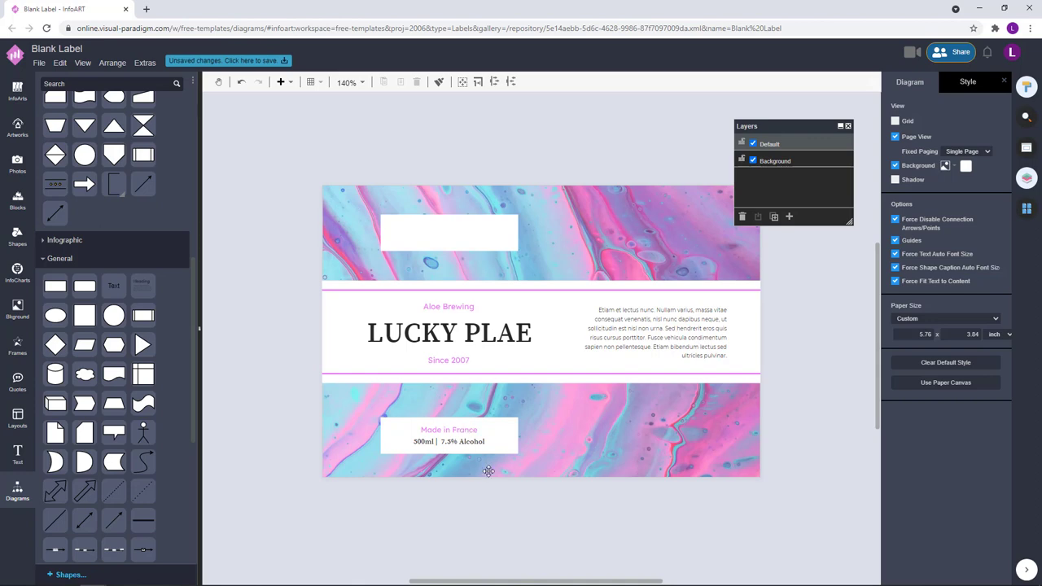
pyautogui.click(472, 442)
pyautogui.click(947, 81)
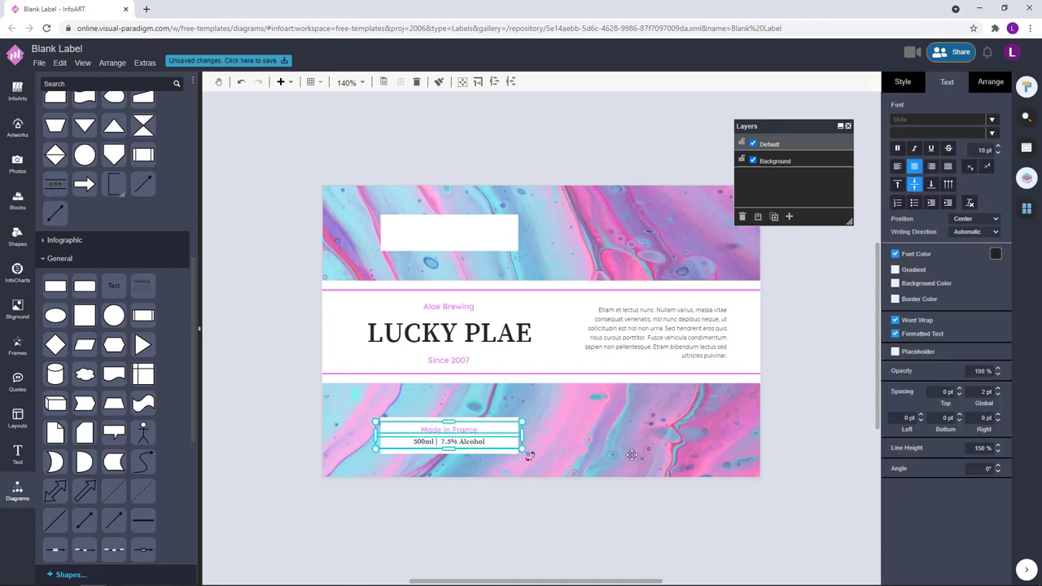
pyautogui.click(555, 141)
pyautogui.moveTo(545, 516); pyautogui.dragTo(300, 397)
pyautogui.click(598, 157)
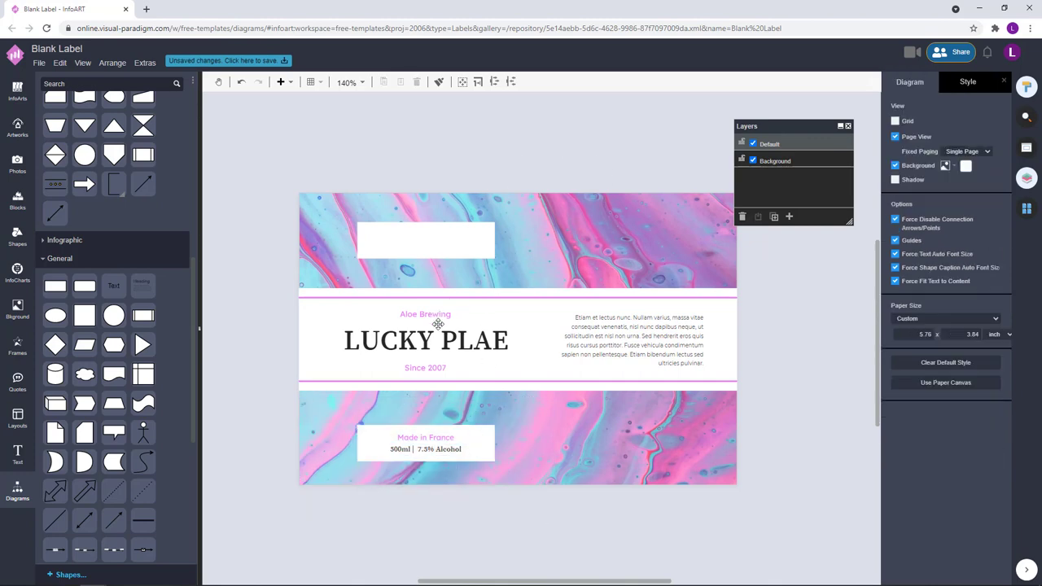
# Copy the Made in France line onto the empty upper white rectangle and change the copy's text to "Aloe Brewing Company".
pyautogui.moveTo(438, 436); pyautogui.dragTo(442, 239)
pyautogui.write('A')
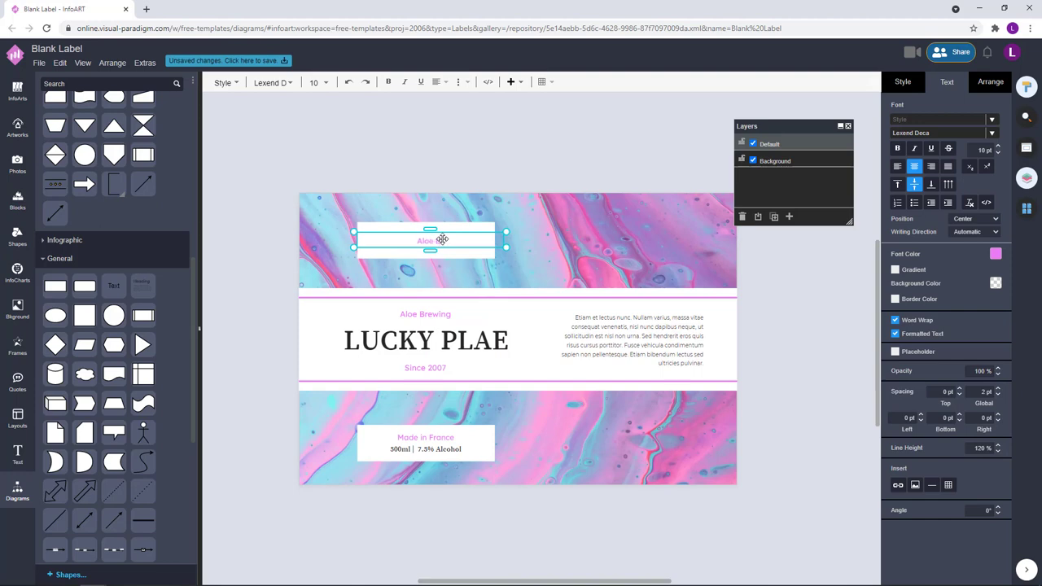
pyautogui.write('loe Brewing Company')
pyautogui.click(541, 148)
pyautogui.click(461, 240)
pyautogui.click(527, 153)
pyautogui.click(463, 231)
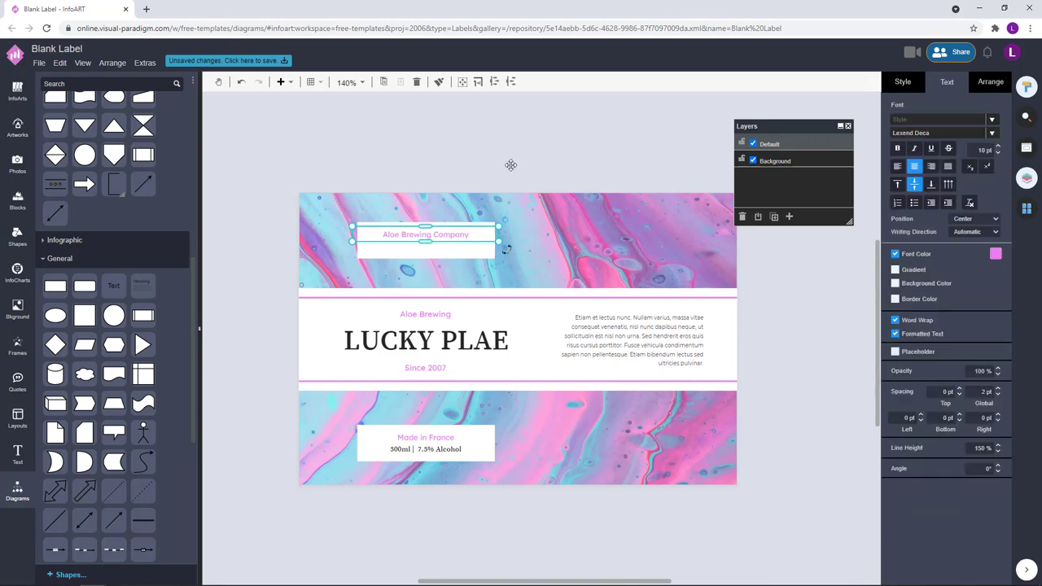
pyautogui.click(522, 150)
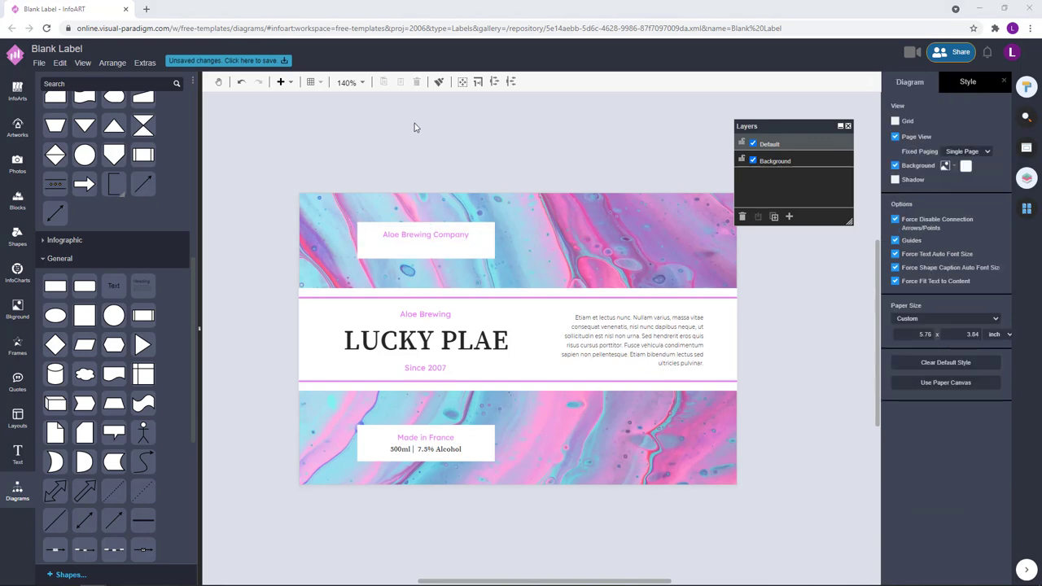
# Move the Aloe Brewing Company line down to the vertical middle of the upper white rectangle.
pyautogui.click(460, 234)
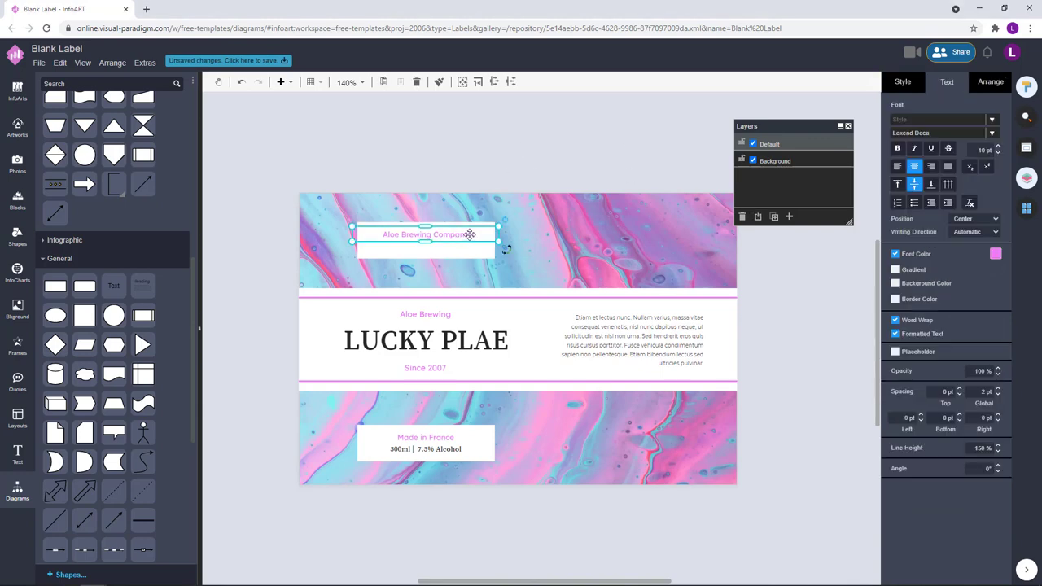
pyautogui.click(483, 181)
pyautogui.click(464, 234)
pyautogui.click(541, 161)
pyautogui.click(463, 235)
pyautogui.click(517, 187)
pyautogui.moveTo(462, 238); pyautogui.dragTo(461, 246)
pyautogui.moveTo(536, 161); pyautogui.dragTo(541, 157)
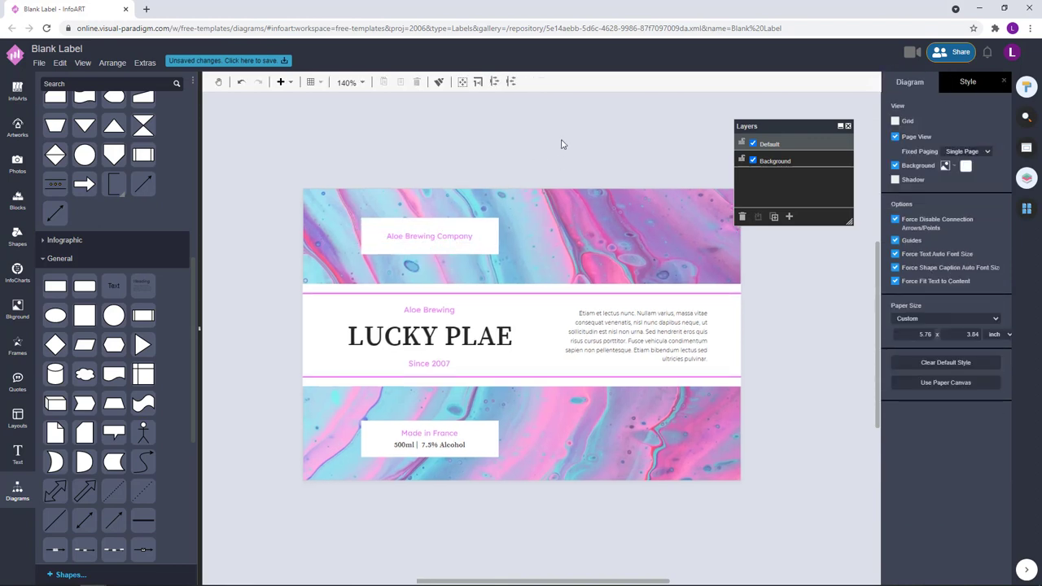
# Scale up the lower white rectangle together with its two text lines slightly, keeping them centred under the title.
pyautogui.moveTo(556, 479); pyautogui.dragTo(337, 398)
pyautogui.hotkey('ctrl', 'z')
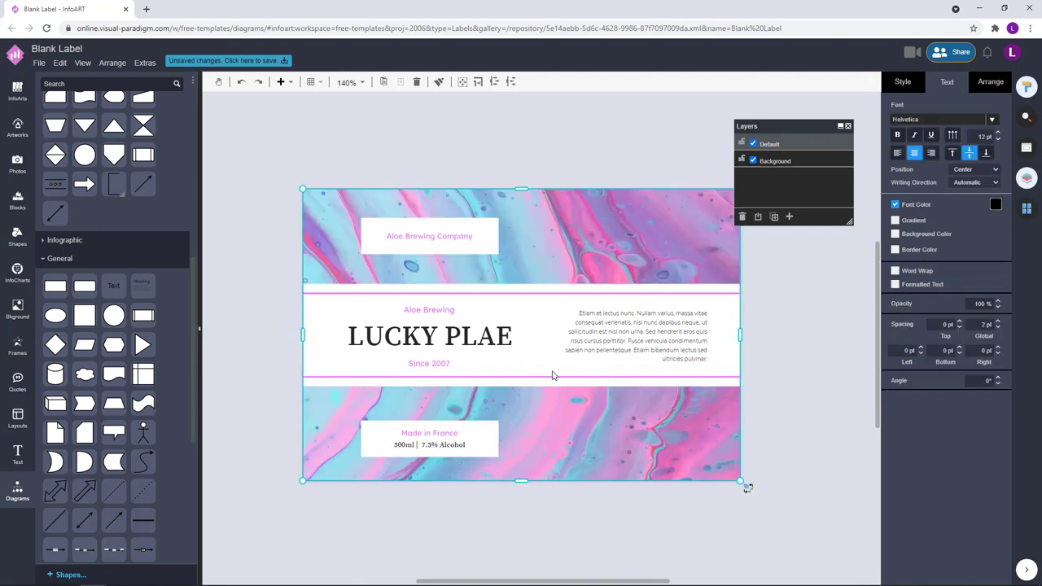
pyautogui.click(555, 502)
pyautogui.moveTo(554, 502); pyautogui.dragTo(328, 391)
pyautogui.moveTo(506, 463); pyautogui.dragTo(508, 460)
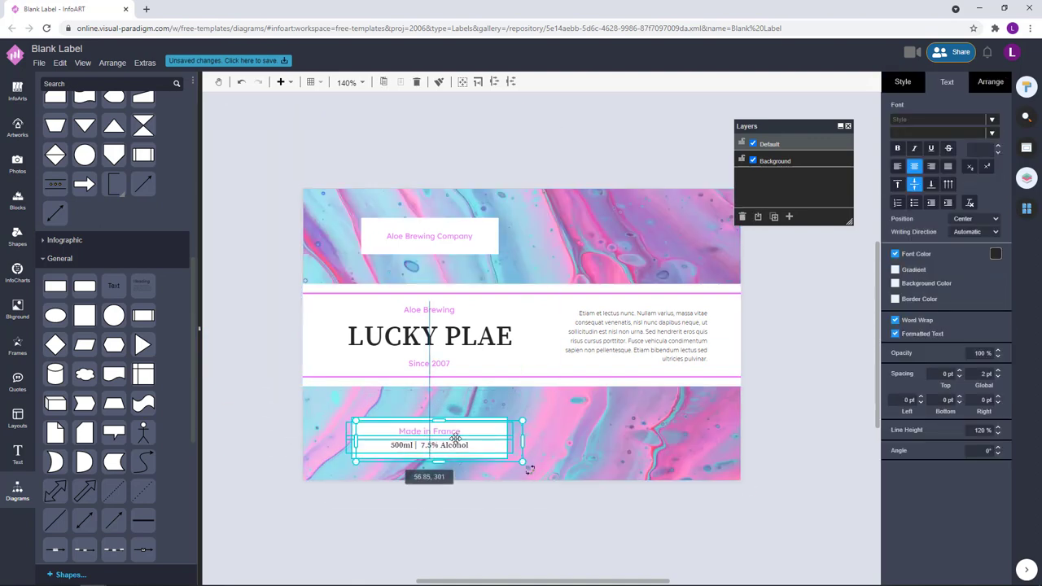
# Delete the upper white rectangle and its Aloe Brewing Company line.
pyautogui.click(521, 180)
pyautogui.click(479, 231)
pyautogui.press('Delete')
pyautogui.click(480, 233)
pyautogui.press('Delete')
# Place a copy of the lower white rectangle with both its text lines on the upper marbled band, directly above the original.
pyautogui.moveTo(571, 512); pyautogui.dragTo(311, 393)
pyautogui.moveTo(480, 440); pyautogui.dragTo(480, 235)
pyautogui.click(514, 152)
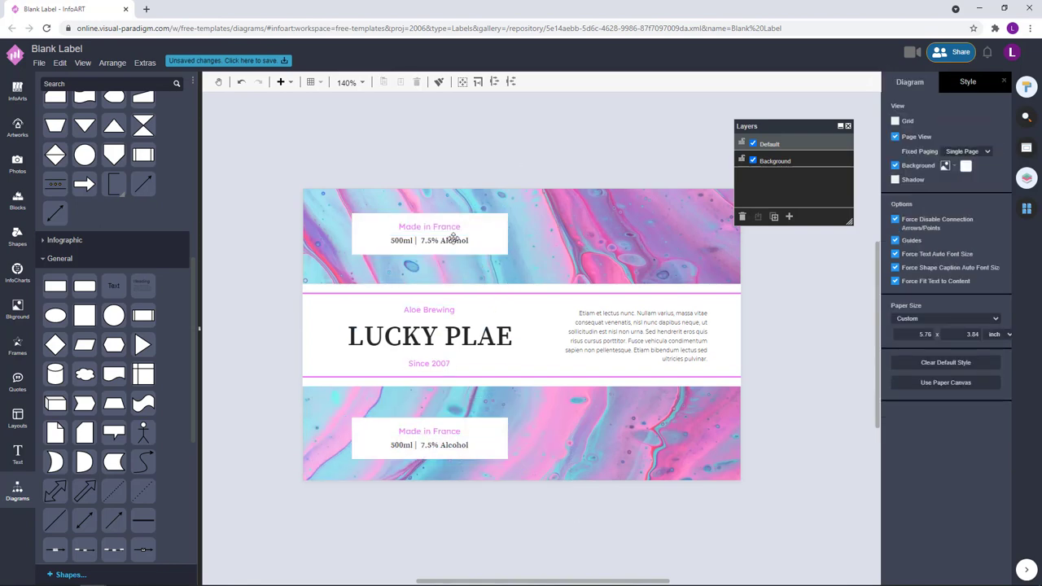
# Replace the volume and alcohol line in the upper white rectangle with "Keep Cold | Ages well".
pyautogui.click(454, 236)
pyautogui.doubleClick(453, 236)
pyautogui.write('Keep')
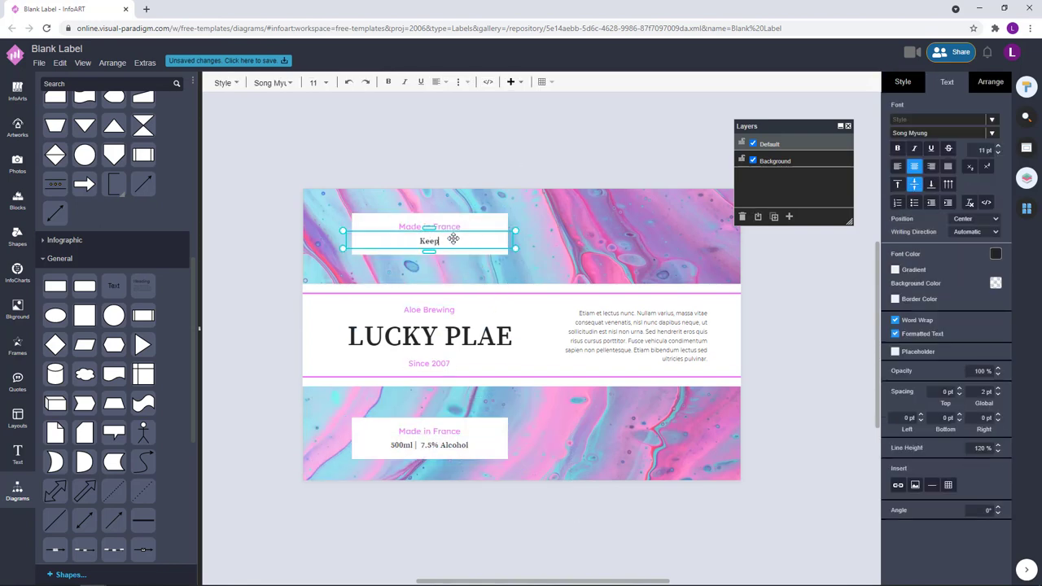
pyautogui.write(' Cold | Age Well')
# Replace the Made in France text in the upper white rectangle with "Aloe Brewing Company".
pyautogui.click(461, 220)
pyautogui.doubleClick(454, 225)
pyautogui.write('Alow')
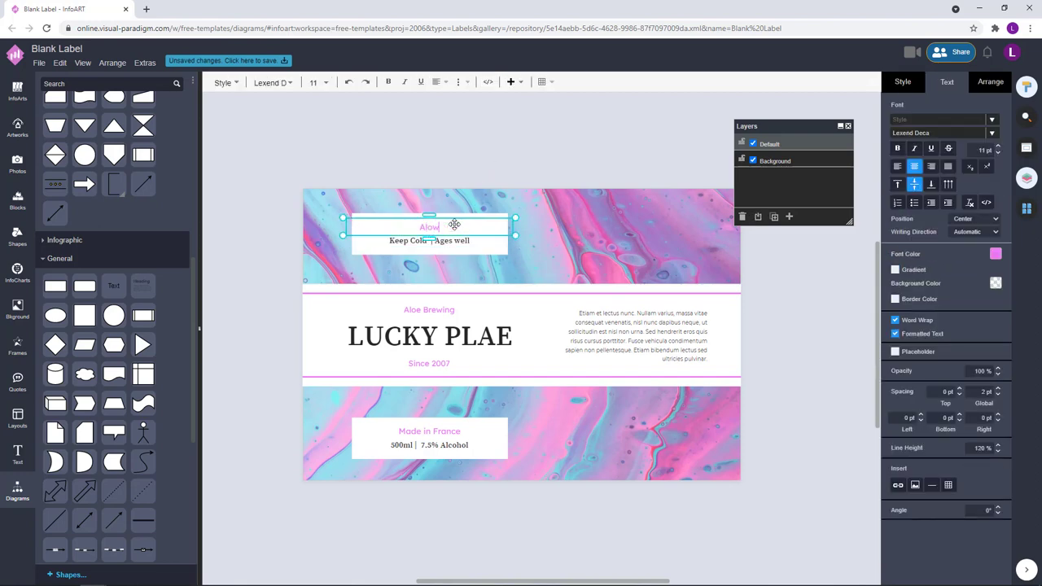
pyautogui.press('BackSpace')
pyautogui.write('e Brewing Company')
pyautogui.click(559, 132)
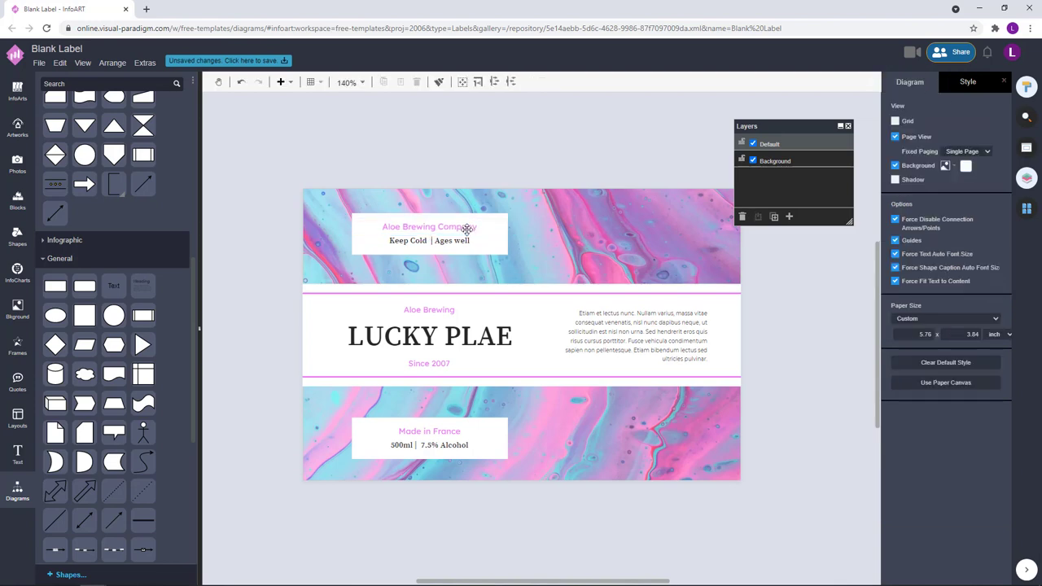
# Centre the text lines of the upper and lower white rectangles horizontally on each other.
pyautogui.click(468, 231)
pyautogui.keyDown('shift'); pyautogui.click(456, 432); pyautogui.keyUp('shift')
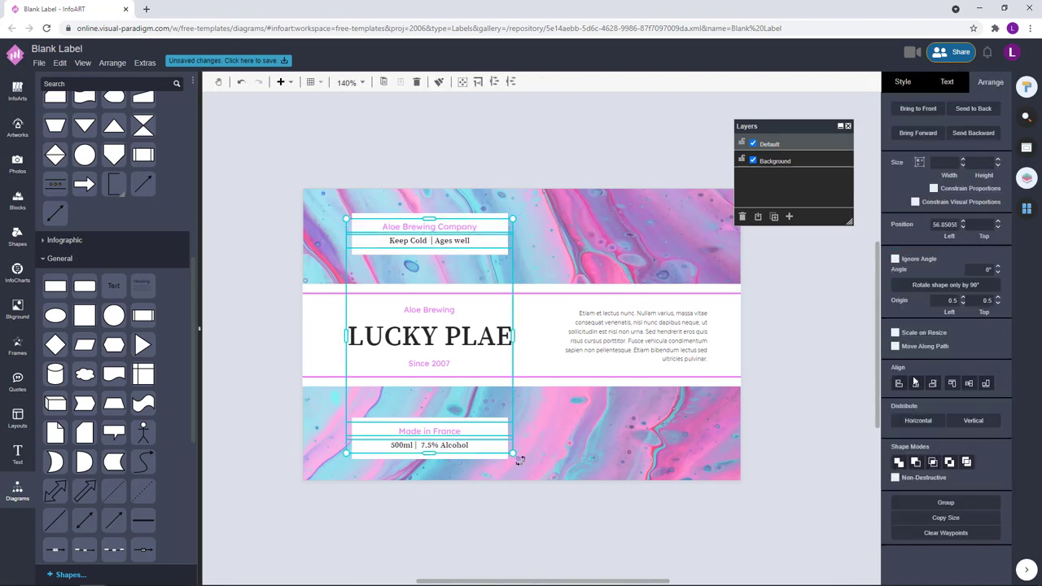
pyautogui.click(551, 159)
pyautogui.moveTo(551, 159); pyautogui.dragTo(558, 152)
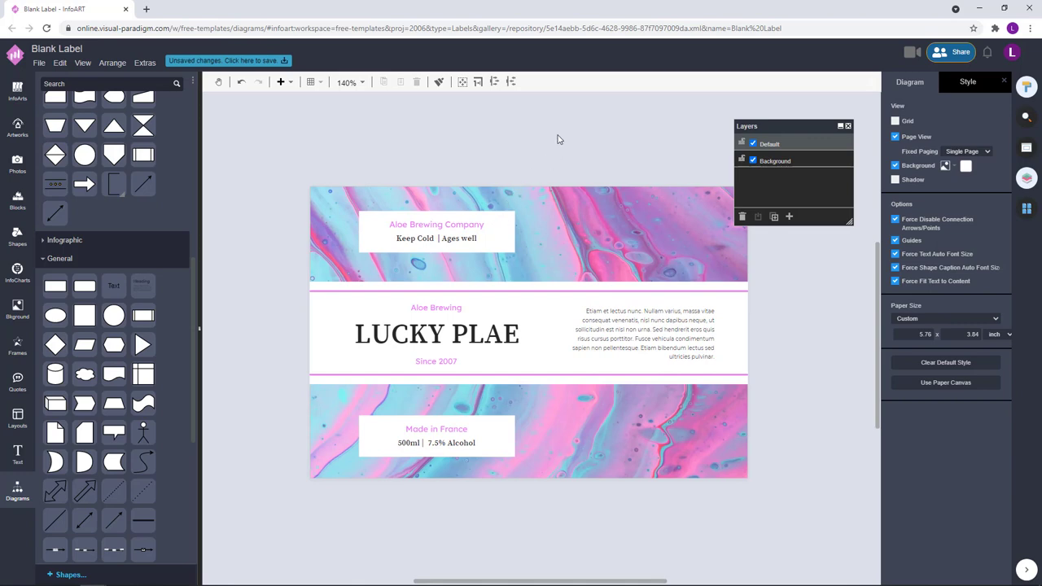
pyautogui.moveTo(612, 132); pyautogui.dragTo(604, 132)
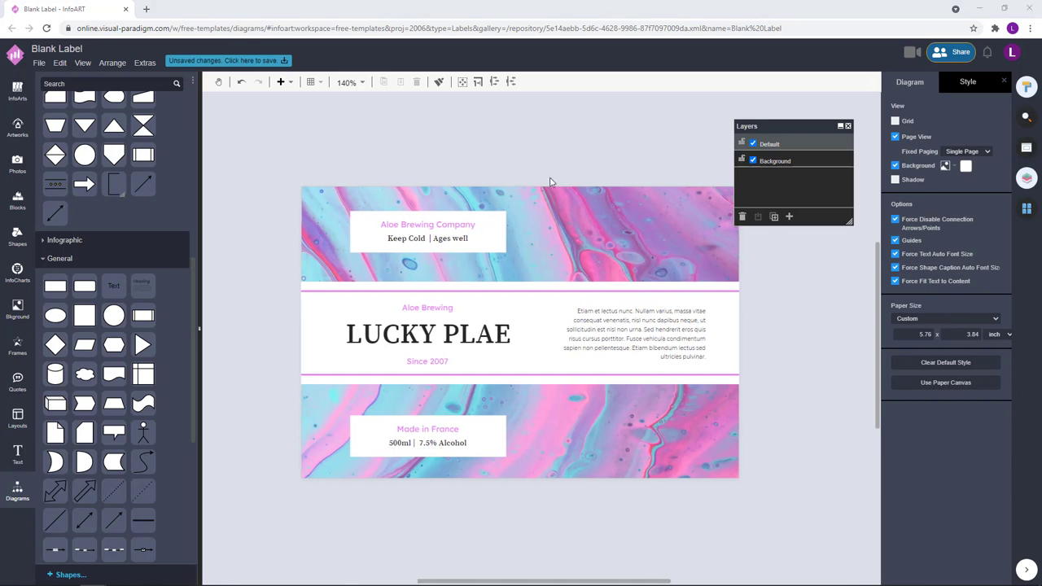
# Swap the two text lines in the upper white rectangle, putting the Keep Cold line above the Aloe Brewing Company line.
pyautogui.moveTo(458, 238)
pyautogui.mouseDown()
pyautogui.moveTo(456, 207)
pyautogui.moveTo(460, 238)
pyautogui.mouseUp()
pyautogui.keyDown('shift'); pyautogui.click(456, 225); pyautogui.keyUp('shift')
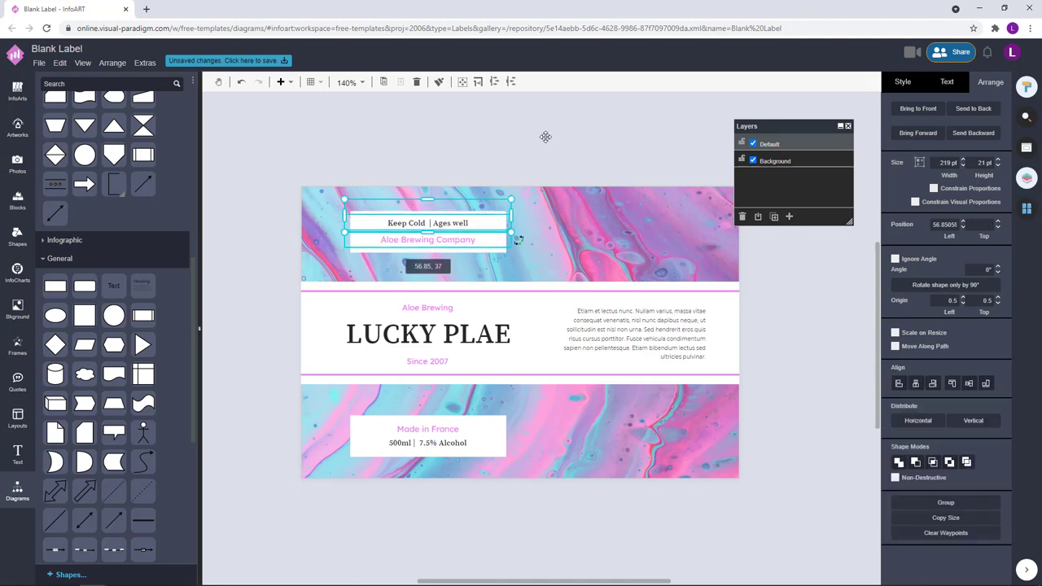
pyautogui.click(547, 135)
# Nudge the Keep Cold line slightly down inside the upper white rectangle.
pyautogui.click(465, 221)
pyautogui.press('Down')
pyautogui.press('Down')
pyautogui.press('Down')
pyautogui.press('Down')
pyautogui.press('Down')
pyautogui.press('Up')
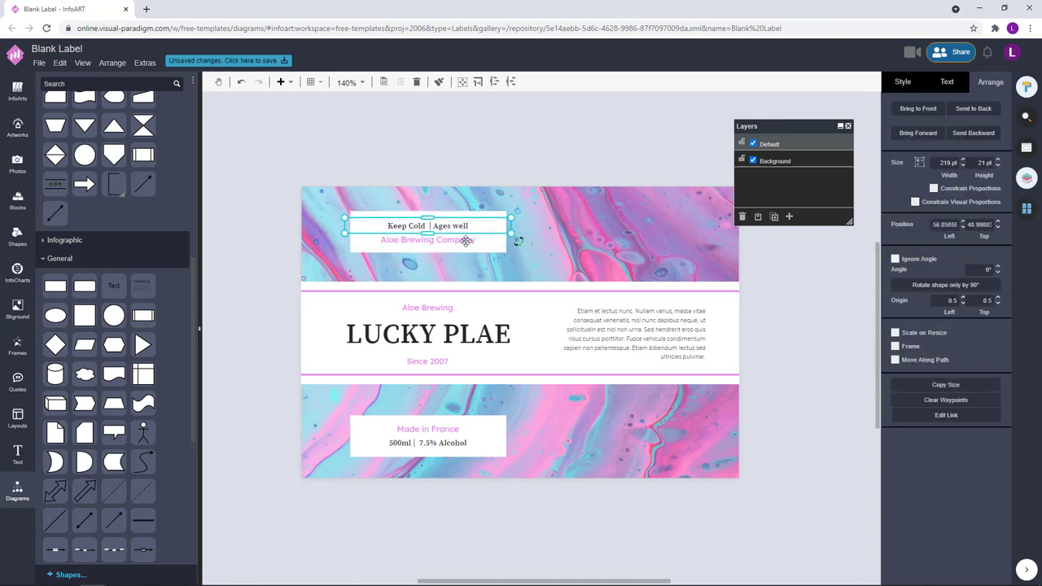
# Nudge the Aloe Brewing Company line slightly up, closer to the Keep Cold line.
pyautogui.click(465, 239)
pyautogui.click(551, 132)
pyautogui.click(463, 236)
pyautogui.press('Up')
pyautogui.click(507, 162)
pyautogui.click(456, 235)
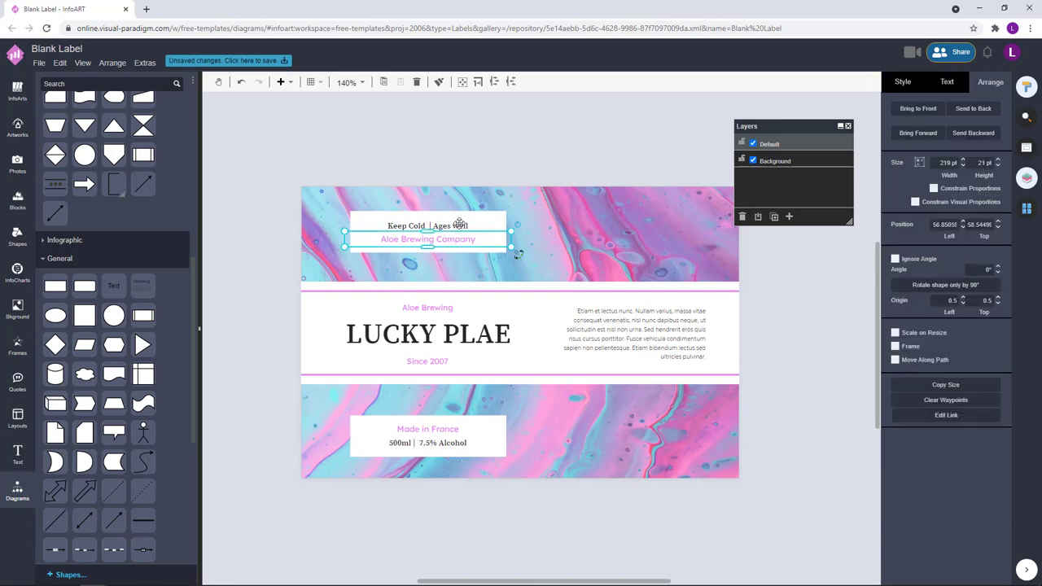
pyautogui.click(496, 156)
pyautogui.click(465, 236)
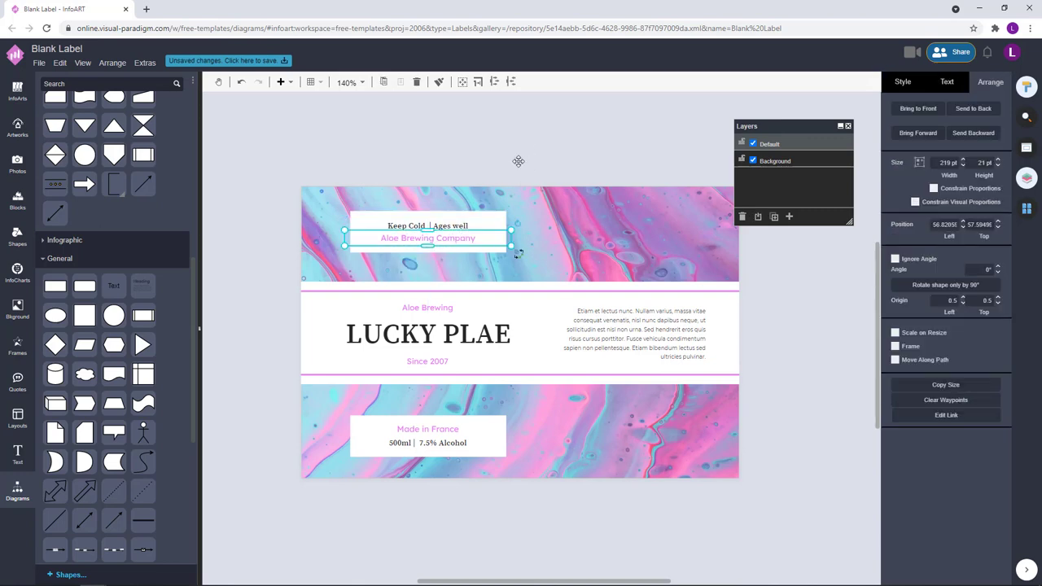
pyautogui.click(527, 154)
pyautogui.moveTo(457, 239); pyautogui.dragTo(466, 235)
pyautogui.click(526, 157)
# Move the two pink lines outward, closer to the upper and lower edges of the white central band.
pyautogui.scroll(-1, 550, 149)
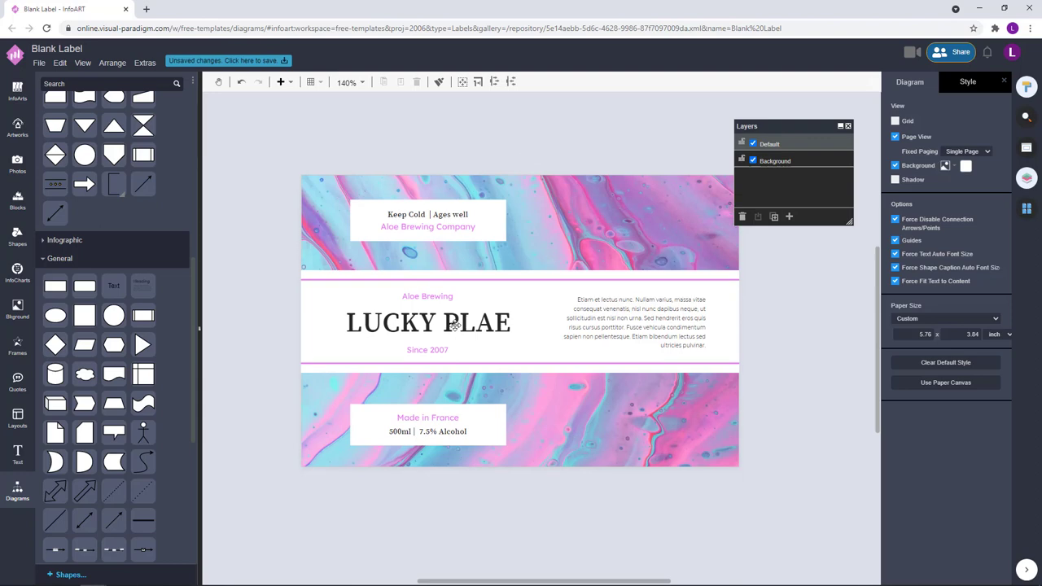
pyautogui.moveTo(515, 279); pyautogui.dragTo(516, 275)
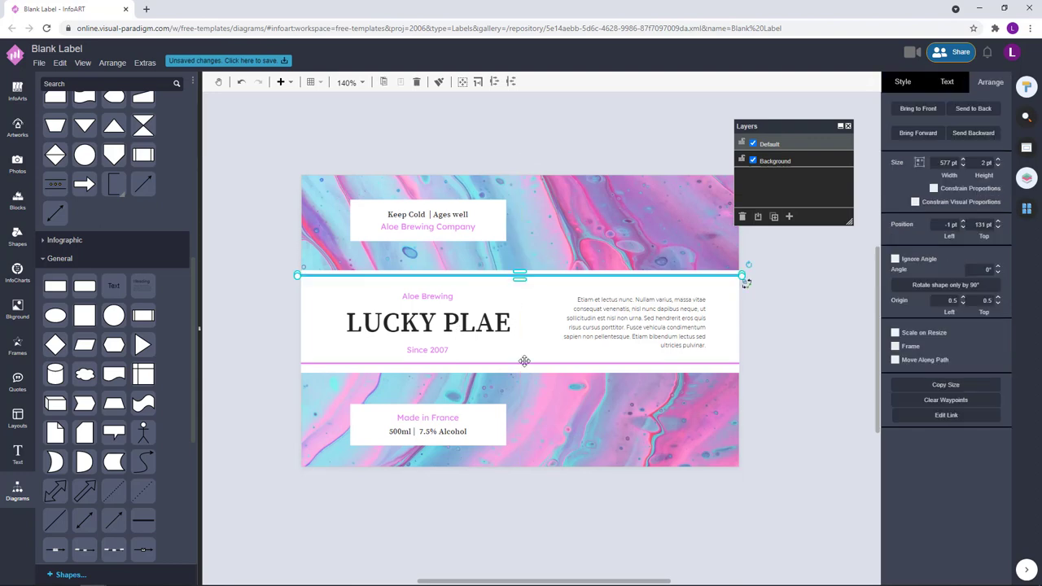
pyautogui.moveTo(524, 363); pyautogui.dragTo(523, 366)
pyautogui.keyDown('shift'); pyautogui.click(541, 276); pyautogui.keyUp('shift')
pyautogui.hotkey('ctrl', 'g')
pyautogui.moveTo(540, 276); pyautogui.dragTo(539, 277)
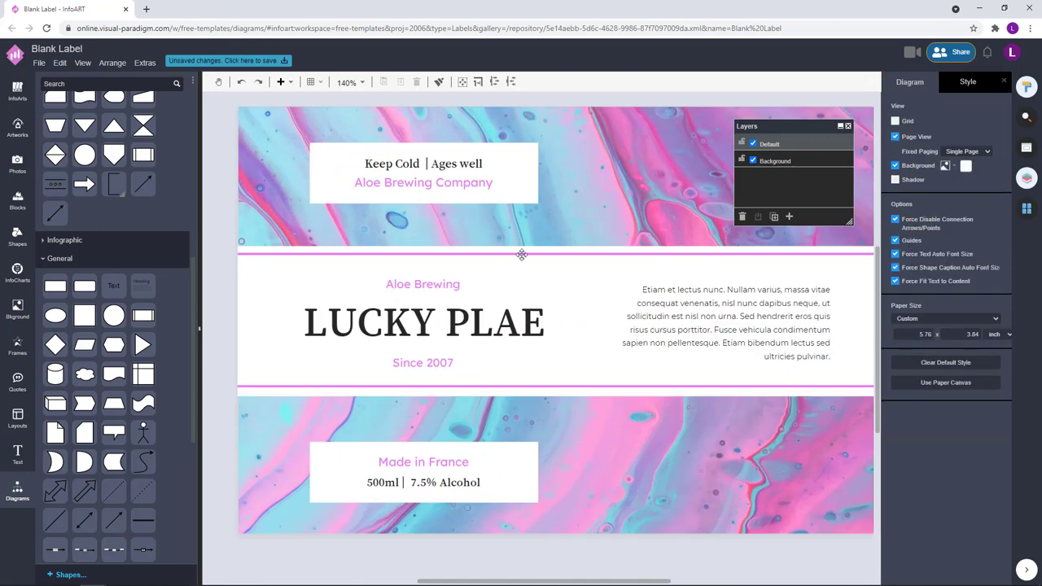
# Shift both pink lines together slightly downward to even out their spacing from the band's edges.
pyautogui.click(522, 255)
pyautogui.keyDown('shift'); pyautogui.click(578, 386); pyautogui.keyUp('shift')
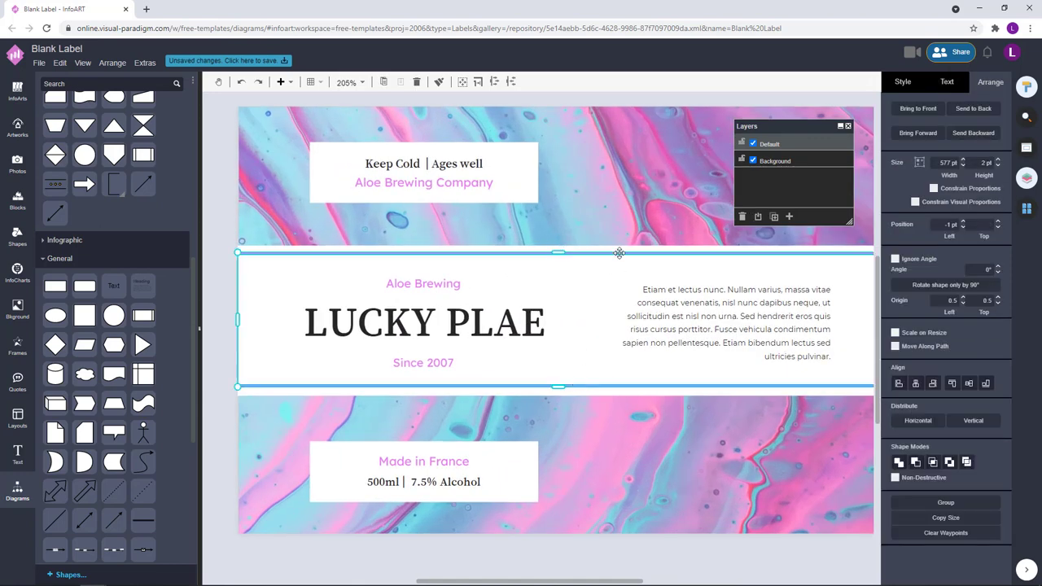
pyautogui.moveTo(620, 254); pyautogui.dragTo(620, 255)
# Enlarge the LUCKY PLAE title slightly and reposition it between the brewery name and the founding year.
pyautogui.click(398, 281)
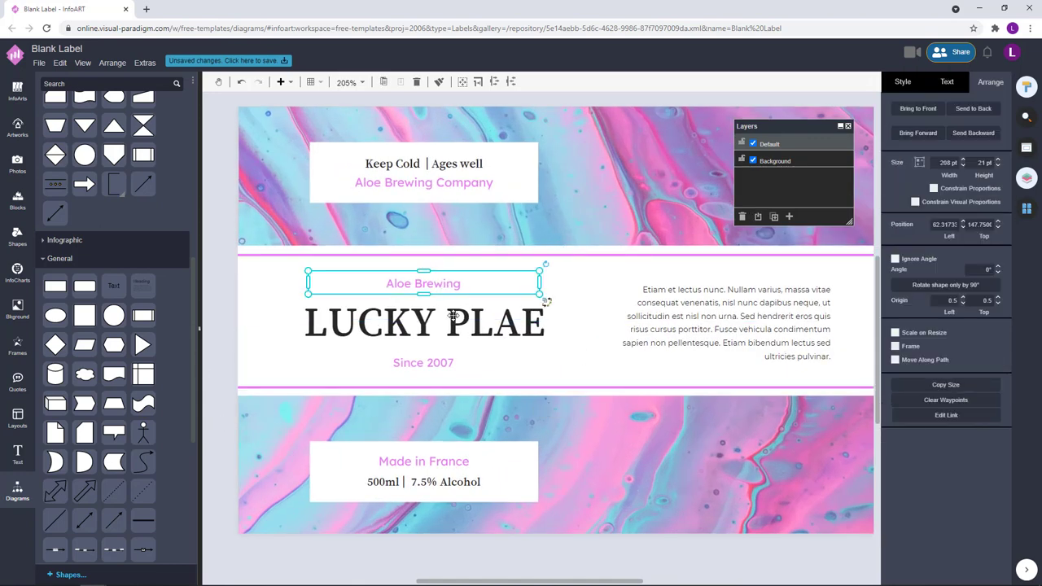
pyautogui.click(543, 342)
pyautogui.moveTo(577, 354); pyautogui.dragTo(597, 360)
pyautogui.moveTo(529, 324); pyautogui.dragTo(520, 326)
# Centre the brewery name, title and founding year horizontally on each other, and move the title slightly up between the other two lines.
pyautogui.keyDown('shift'); pyautogui.click(444, 284); pyautogui.keyUp('shift')
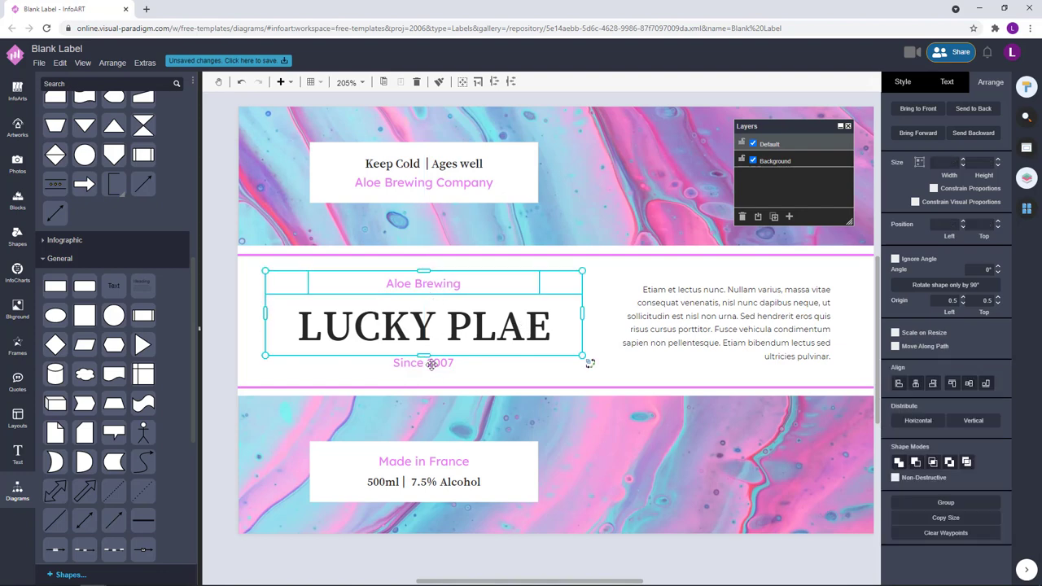
pyautogui.keyDown('shift'); pyautogui.click(433, 364); pyautogui.keyUp('shift')
pyautogui.click(916, 384)
pyautogui.click(221, 388)
pyautogui.moveTo(458, 340); pyautogui.dragTo(457, 338)
pyautogui.click(227, 379)
pyautogui.click(462, 300)
pyautogui.keyDown('shift'); pyautogui.click(466, 321); pyautogui.keyUp('shift')
pyautogui.keyDown('shift'); pyautogui.click(467, 372); pyautogui.keyUp('shift')
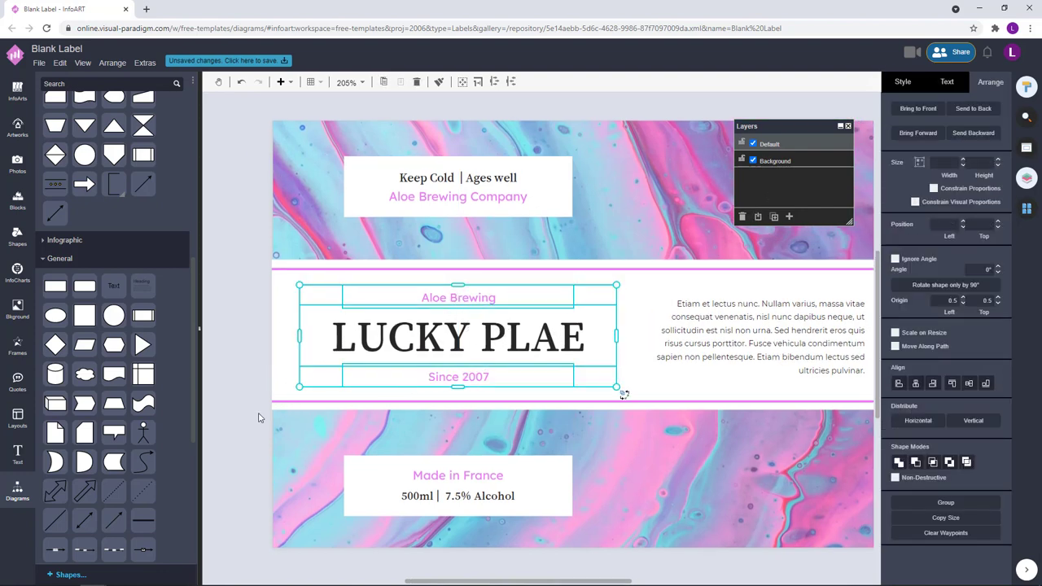
pyautogui.click(250, 417)
# Centre the title group and both white rectangles with their text lines horizontally on one another.
pyautogui.scroll(-3, 559, 389)
pyautogui.moveTo(578, 475); pyautogui.dragTo(386, 215)
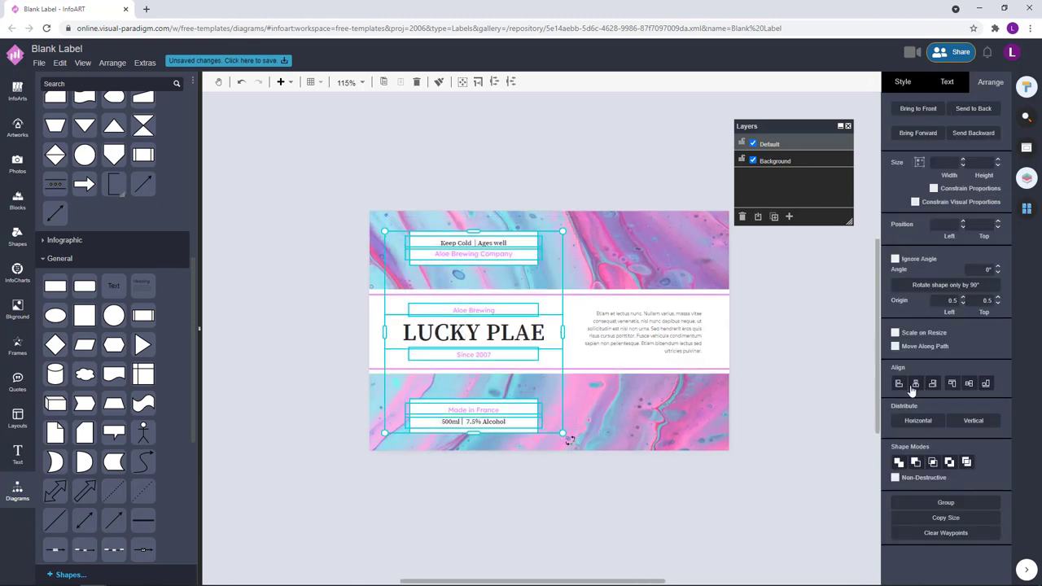
pyautogui.click(801, 306)
pyautogui.scroll(1, 744, 351)
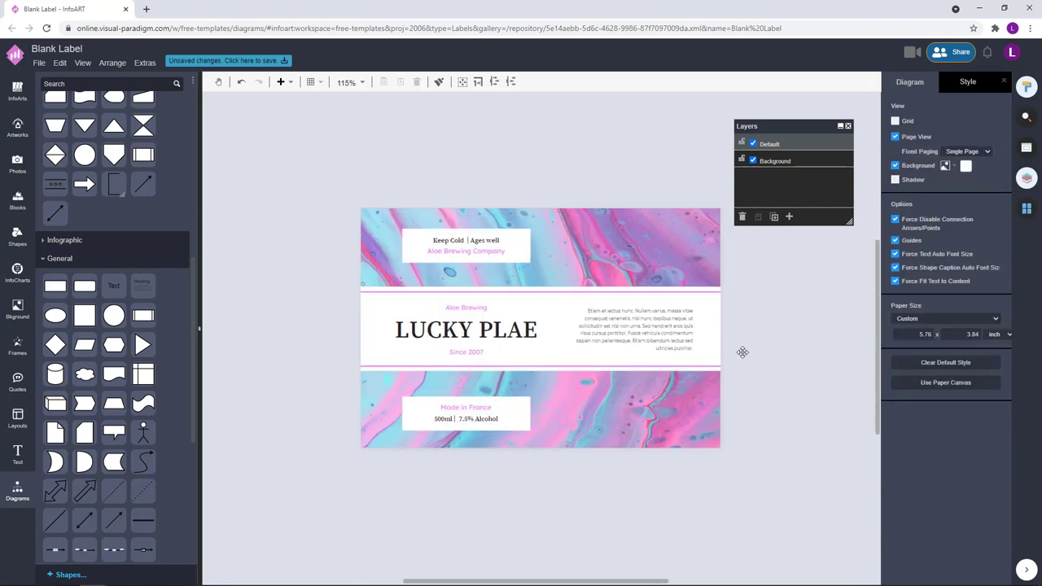
pyautogui.click(614, 217)
pyautogui.click(657, 144)
pyautogui.doubleClick(649, 320)
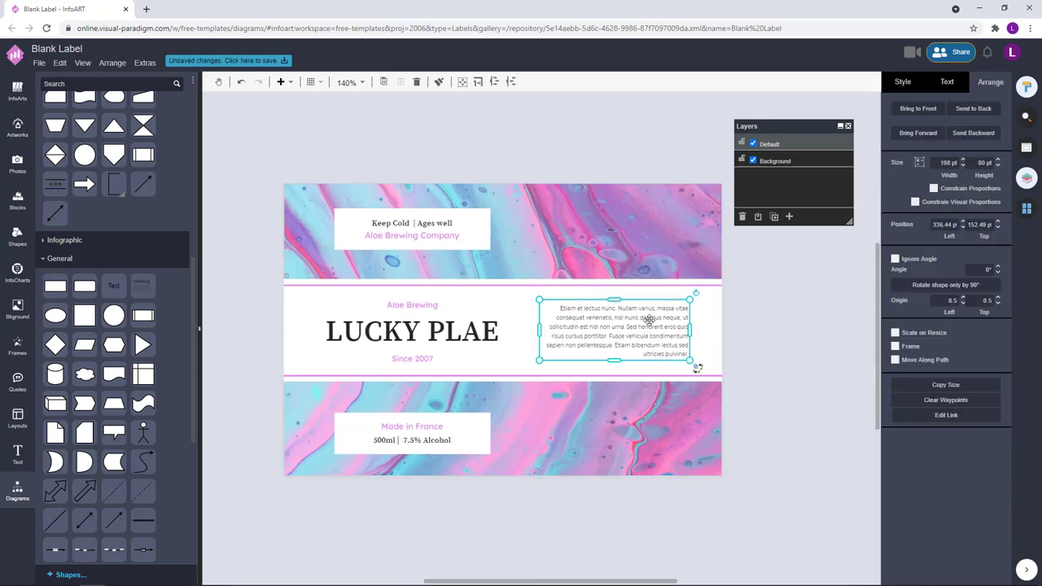
pyautogui.click(987, 150)
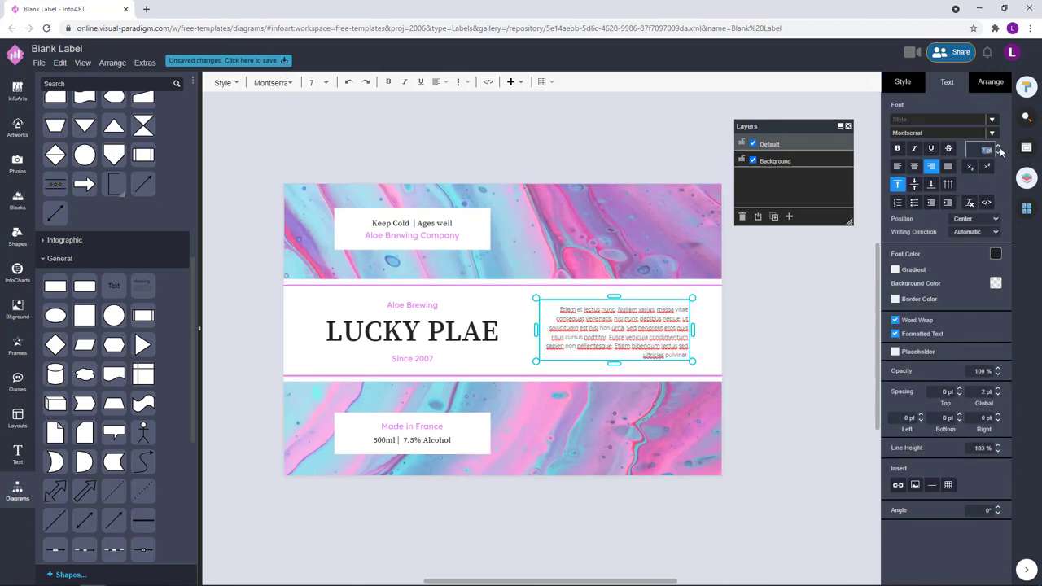
pyautogui.click(749, 383)
pyautogui.click(651, 319)
pyautogui.click(812, 288)
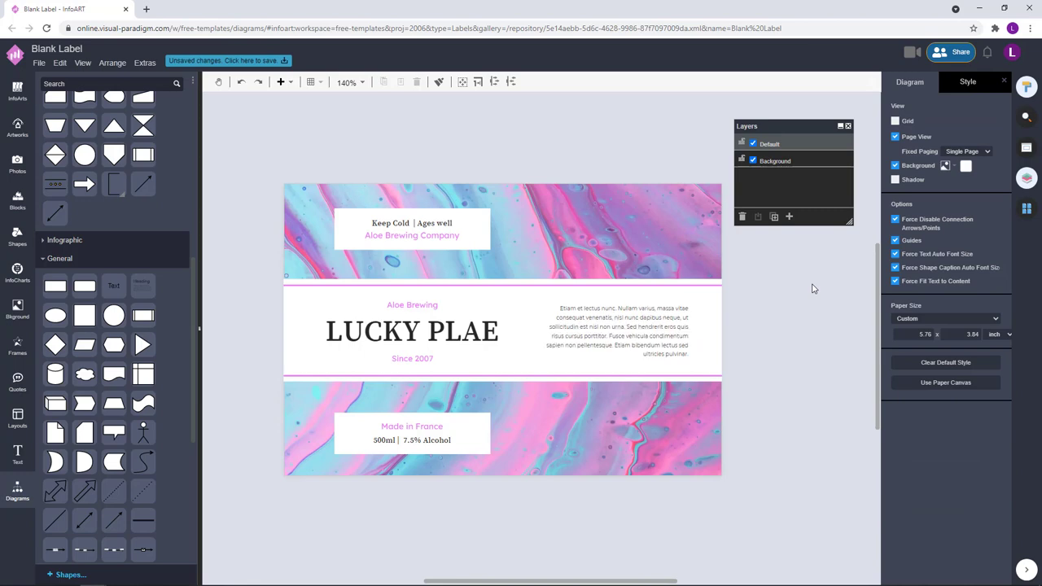
# Widen the placeholder paragraph's text box slightly towards the title and nudge the paragraph slightly down.
pyautogui.click(550, 335)
pyautogui.moveTo(540, 331); pyautogui.dragTo(533, 330)
pyautogui.click(757, 330)
pyautogui.click(575, 329)
pyautogui.click(744, 309)
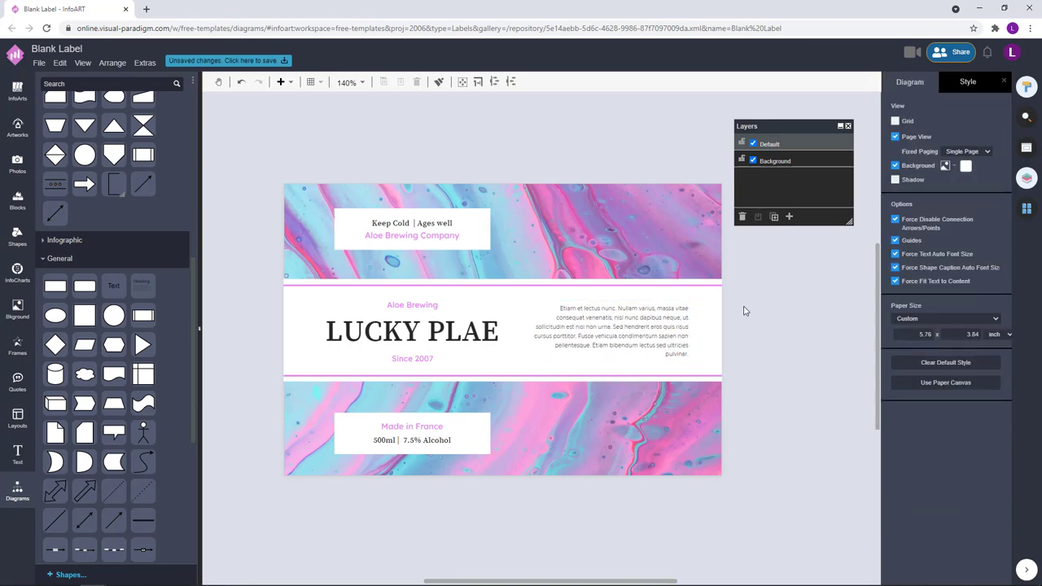
pyautogui.moveTo(659, 329); pyautogui.dragTo(660, 331)
pyautogui.click(779, 333)
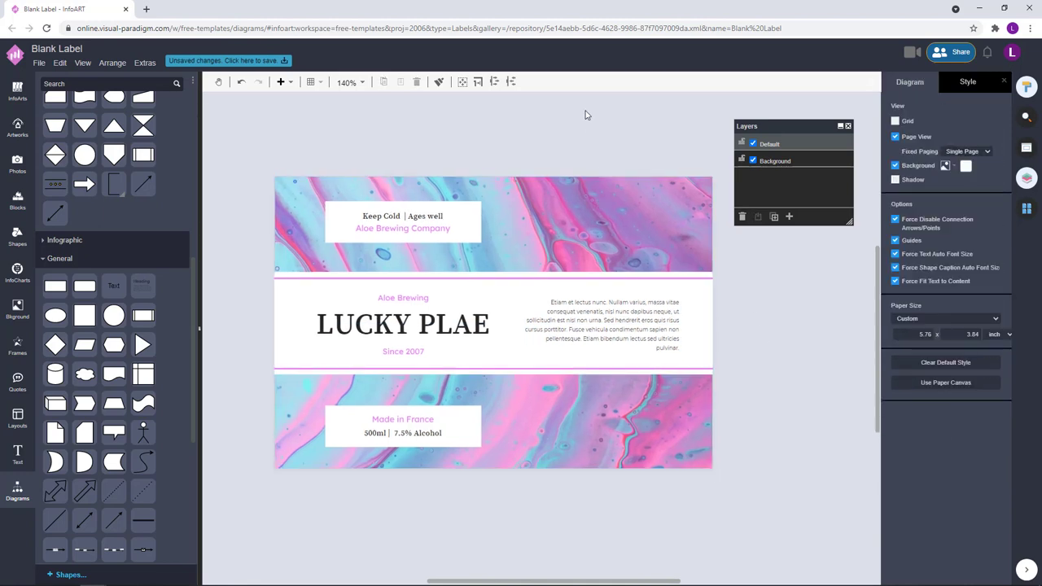
# Nudge the Keep Cold and Aloe Brewing Company lines slightly apart in the upper white rectangle.
pyautogui.click(436, 227)
pyautogui.press('Up')
pyautogui.click(565, 123)
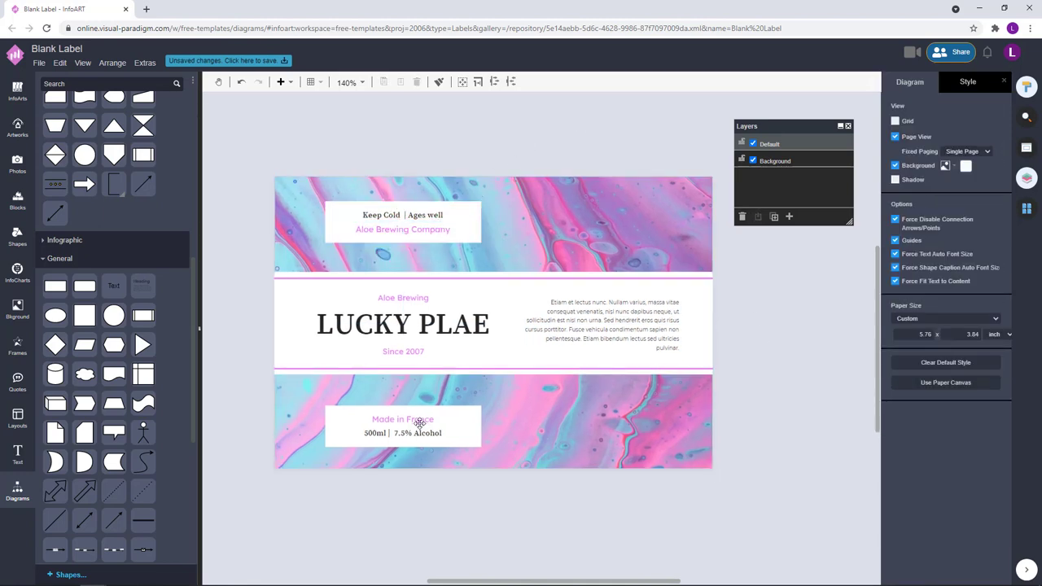
pyautogui.click(418, 423)
pyautogui.keyDown('shift'); pyautogui.click(420, 434); pyautogui.keyUp('shift')
pyautogui.click(525, 504)
pyautogui.moveTo(523, 498); pyautogui.dragTo(545, 493)
pyautogui.scroll(-1, 554, 496)
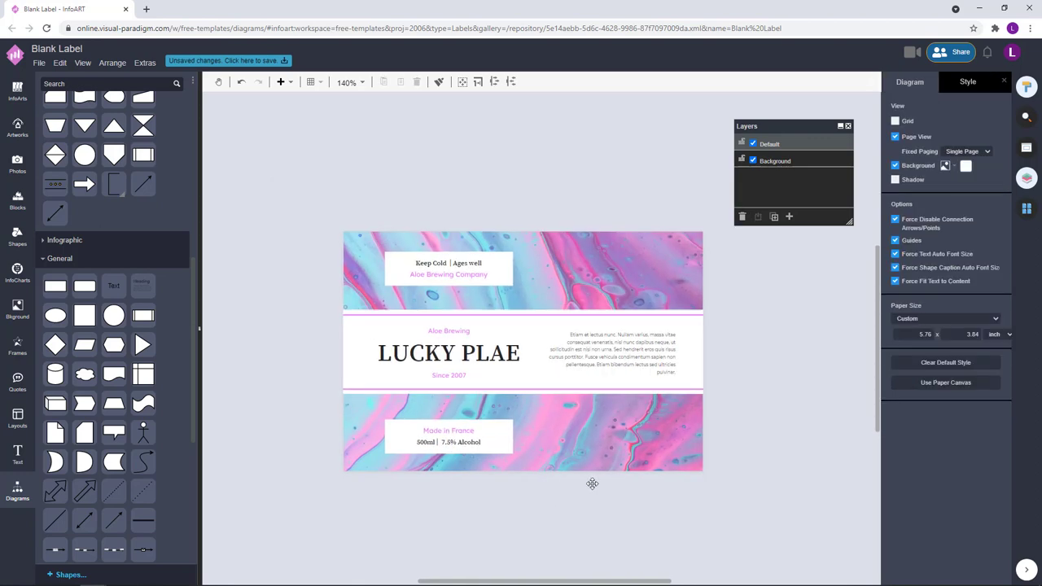
pyautogui.scroll(1, 606, 488)
pyautogui.moveTo(604, 482); pyautogui.dragTo(573, 488)
# Try a pastel scalloped-tile photo from the pattern results as the label's background, then undo the replacement.
pyautogui.click(17, 163)
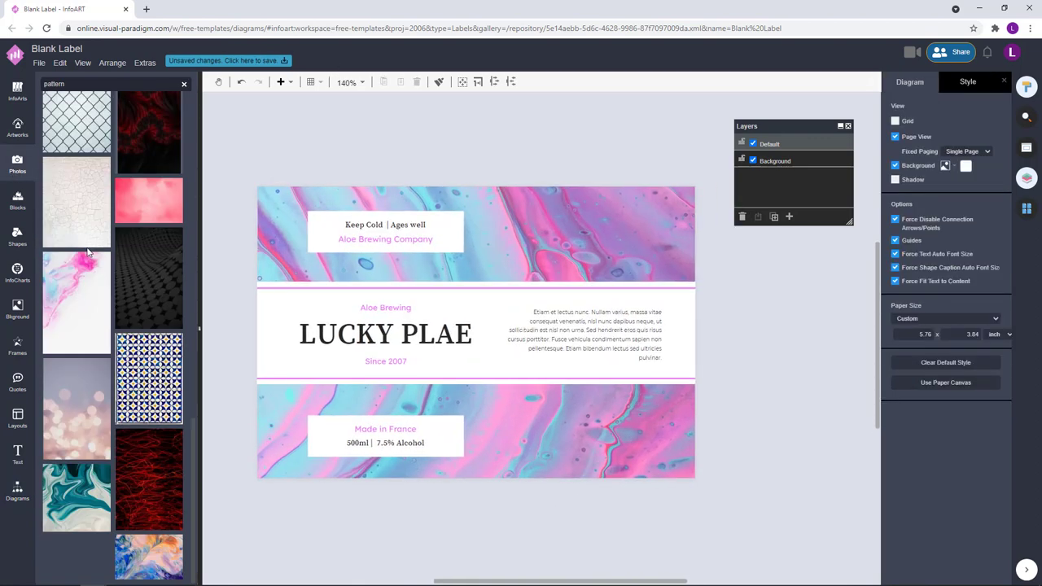
pyautogui.scroll(-15, 114, 250)
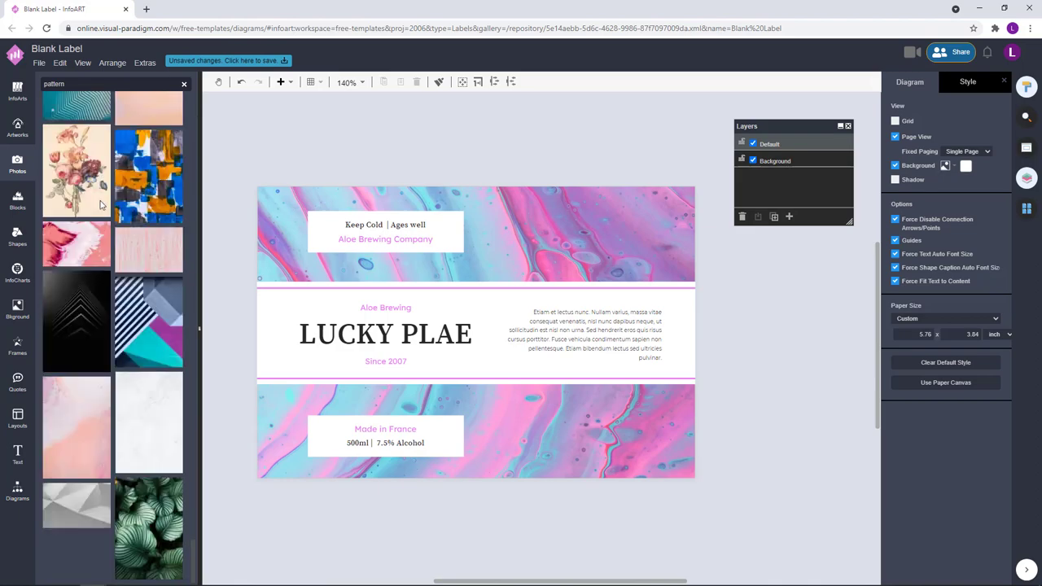
pyautogui.scroll(-12, 161, 329)
pyautogui.click(149, 175)
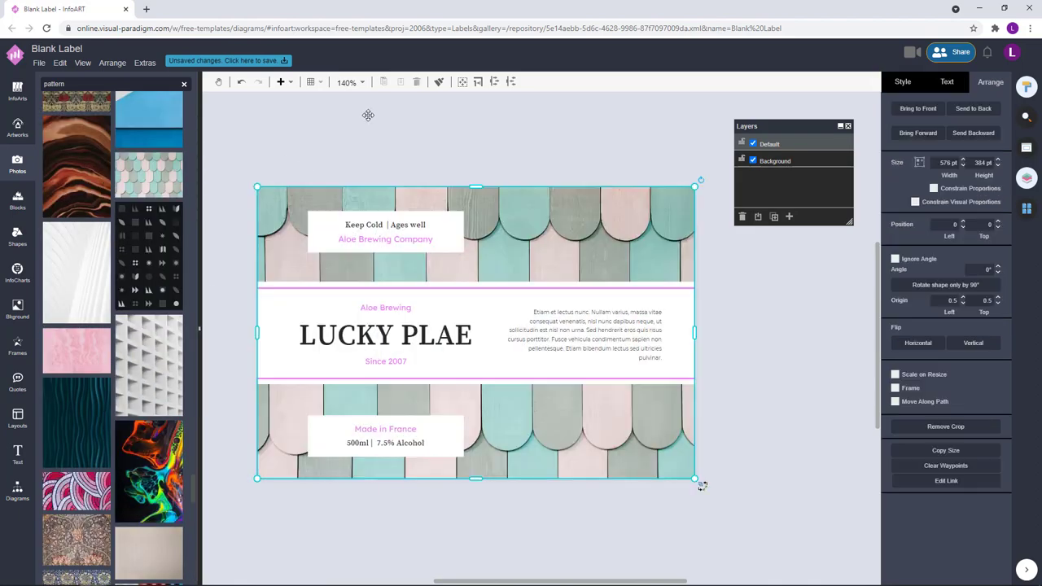
pyautogui.hotkey('ctrl', 'z')
# Try the blue geometric shapes photo as the label's background and undo the replacement.
pyautogui.scroll(-5, 149, 342)
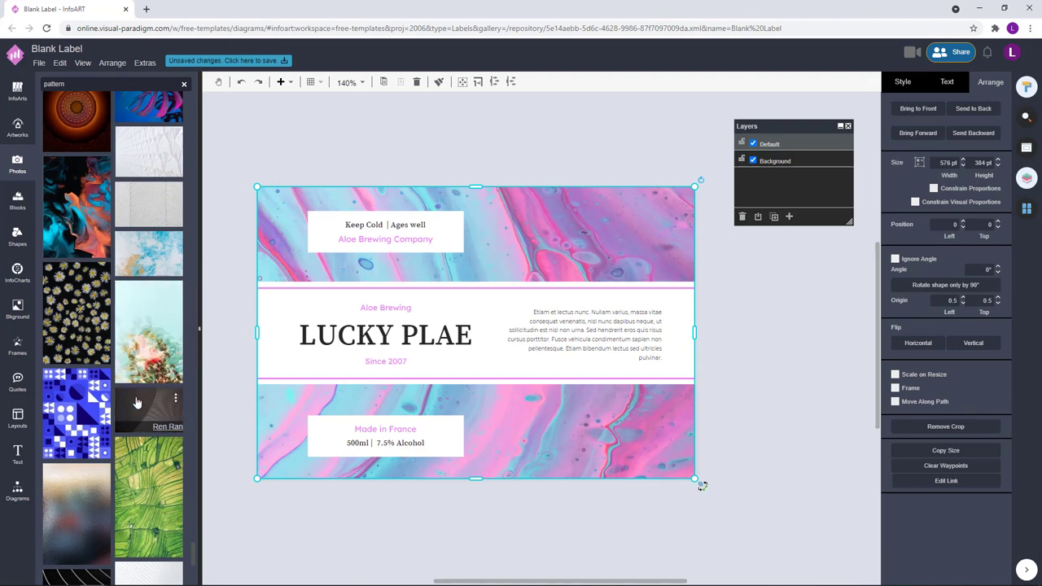
pyautogui.moveTo(91, 407); pyautogui.dragTo(340, 150)
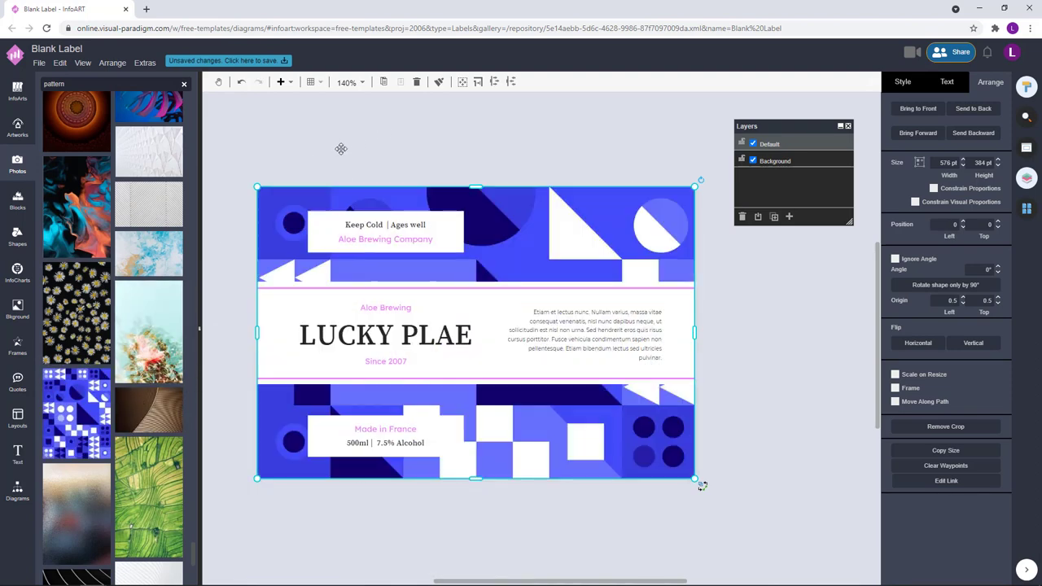
pyautogui.hotkey('ctrl', 'z')
# Try the multicoloured bubbles photo as the label's background and undo the replacement.
pyautogui.scroll(-5, 135, 313)
pyautogui.scroll(-10, 147, 281)
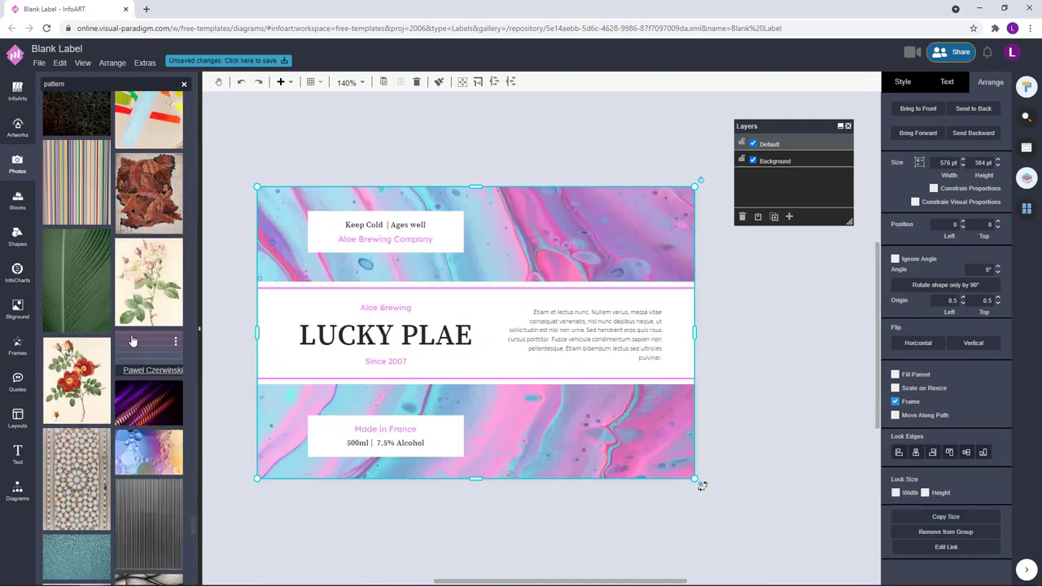
pyautogui.moveTo(134, 344); pyautogui.dragTo(267, 264)
pyautogui.hotkey('ctrl', 'z')
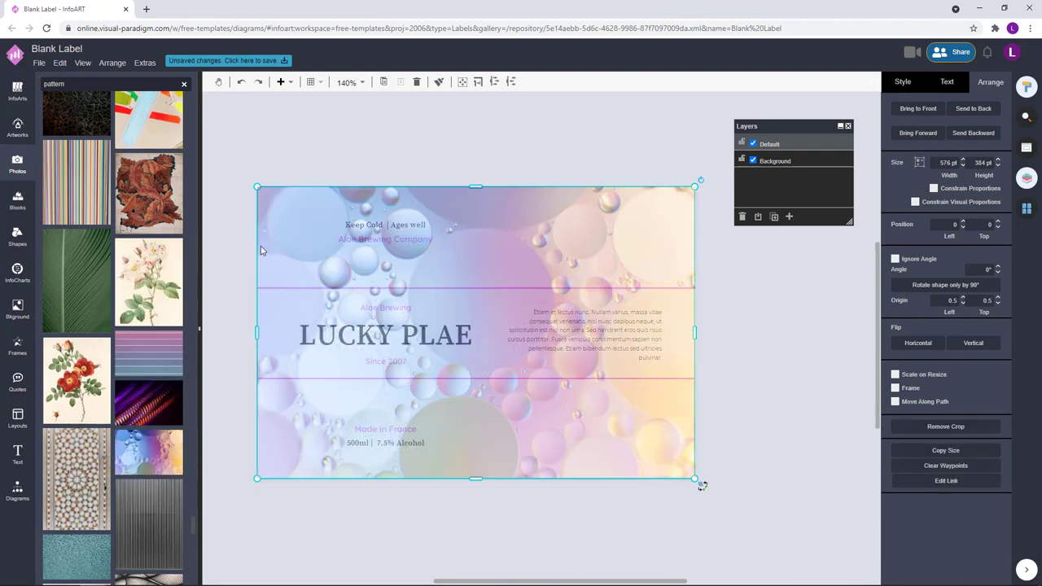
pyautogui.click(523, 134)
pyautogui.moveTo(523, 135); pyautogui.dragTo(536, 134)
pyautogui.moveTo(519, 484); pyautogui.dragTo(516, 465)
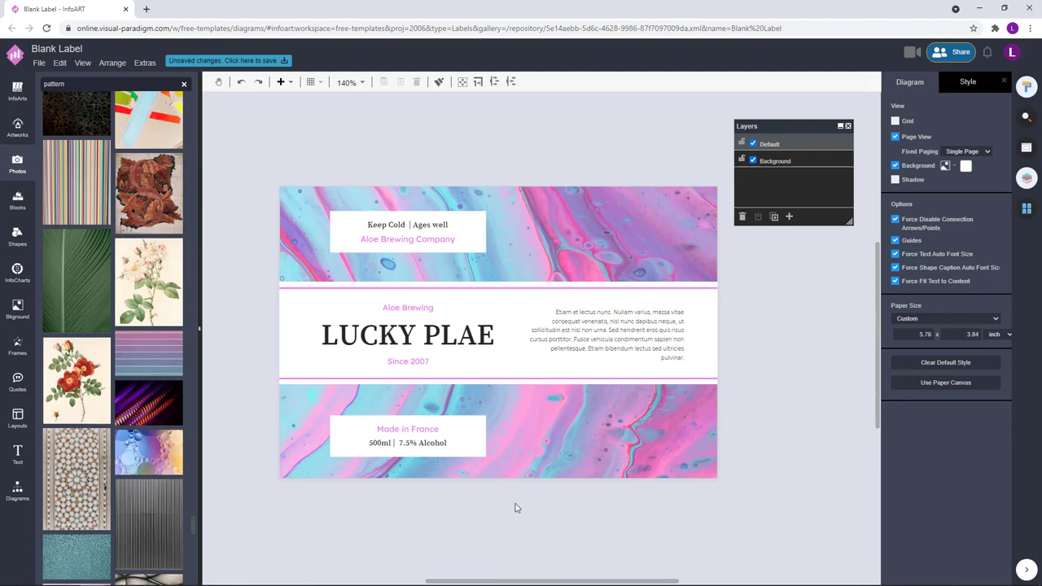
pyautogui.click(675, 336)
pyautogui.moveTo(517, 157); pyautogui.dragTo(505, 157)
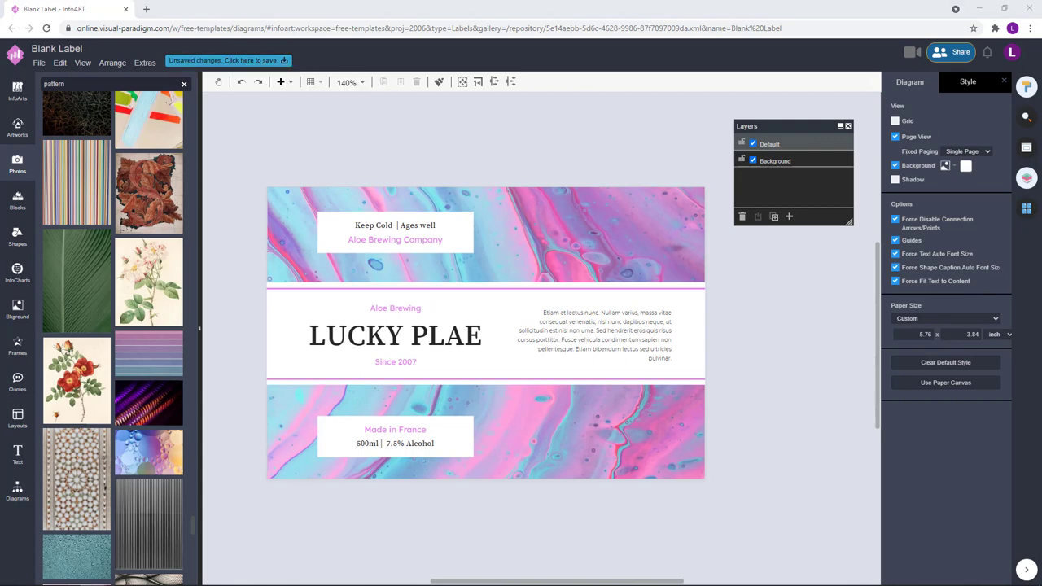
pyautogui.click(512, 123)
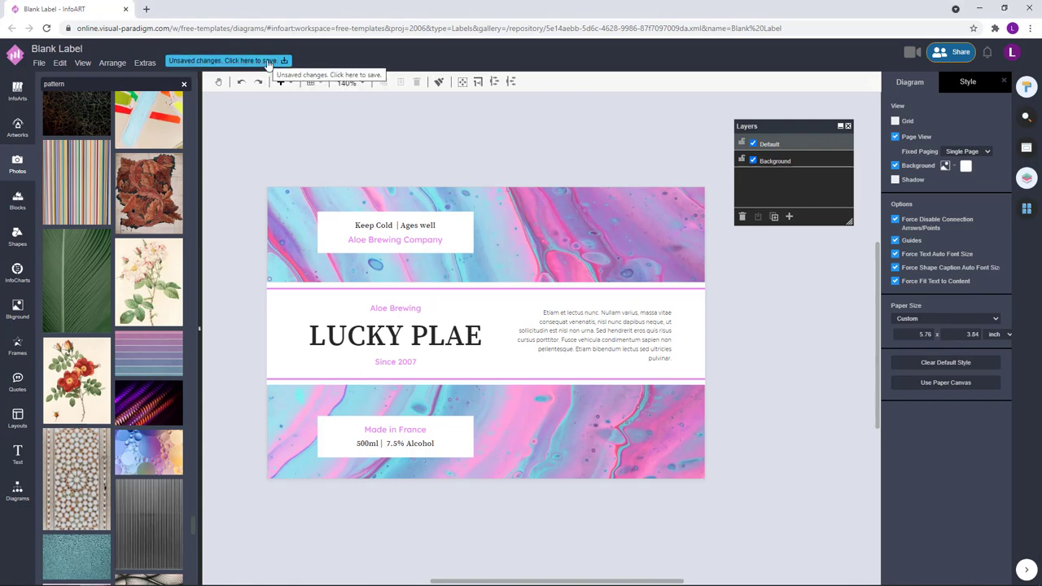
pyautogui.moveTo(472, 115); pyautogui.dragTo(466, 114)
pyautogui.scroll(20, 121, 169)
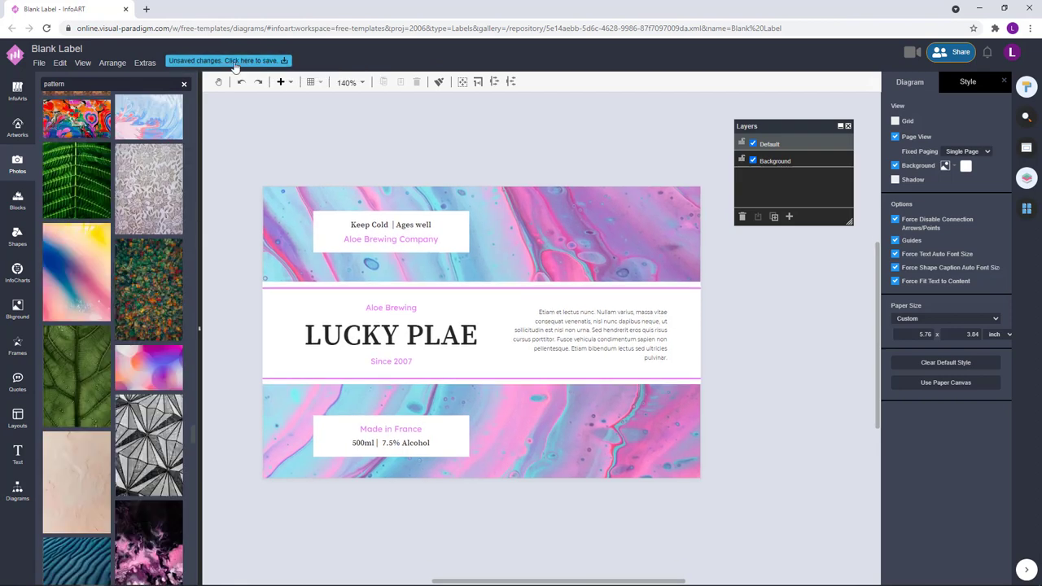
pyautogui.moveTo(406, 136); pyautogui.dragTo(410, 142)
# Save the label to VP Online storage under the file name "Pattern Brewing Beer Bottle Label".
pyautogui.click(262, 64)
pyautogui.write('Pattern Brewing Beer')
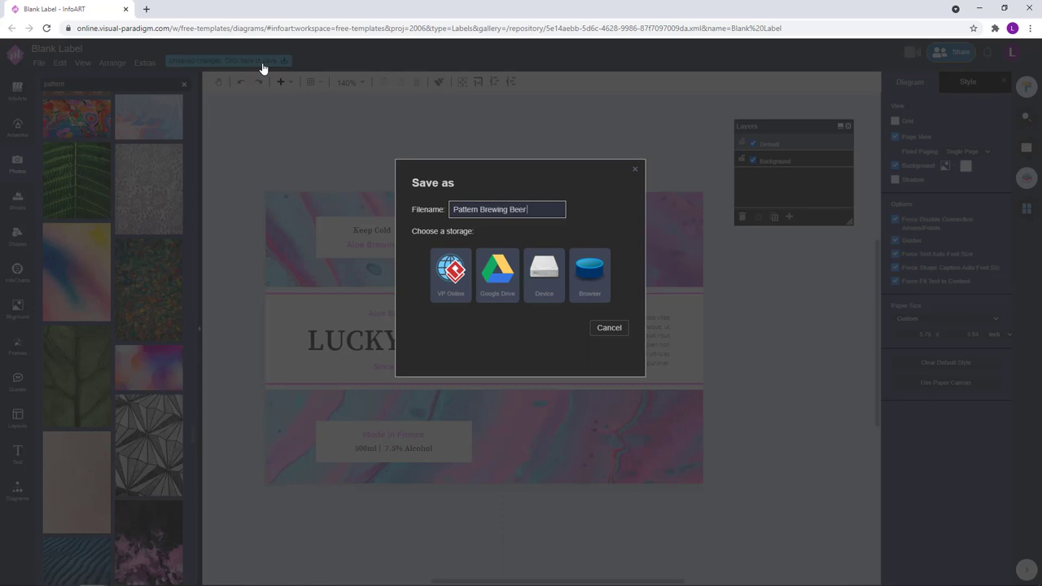
pyautogui.write('Bottle Label')
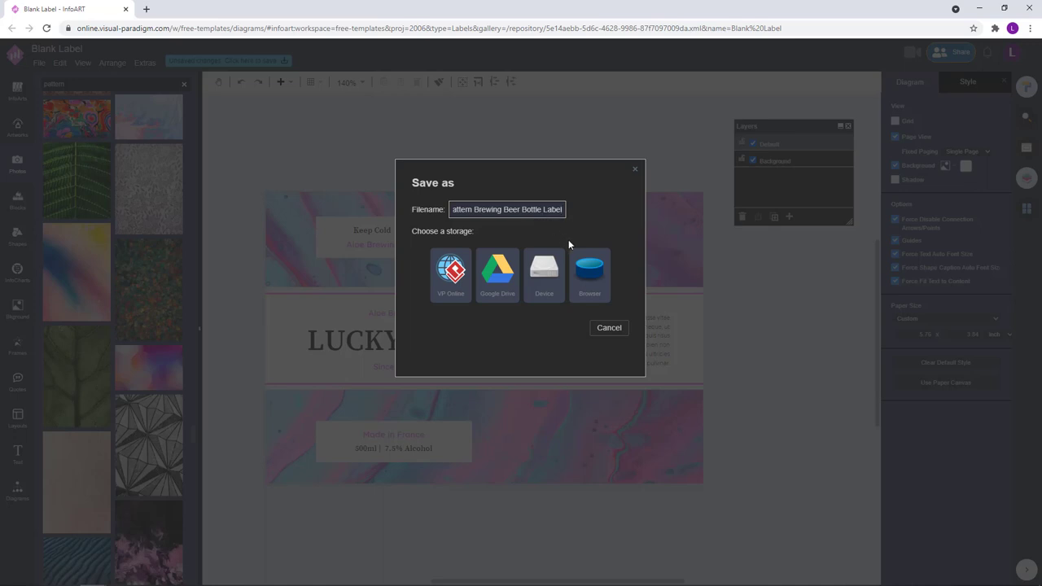
pyautogui.moveTo(563, 210); pyautogui.dragTo(444, 211)
pyautogui.click(456, 272)
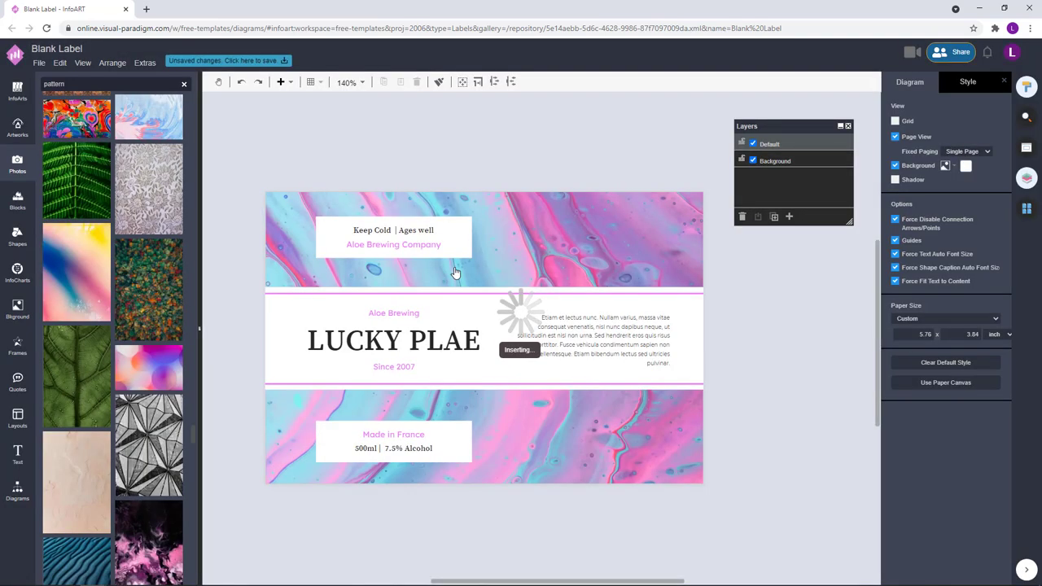